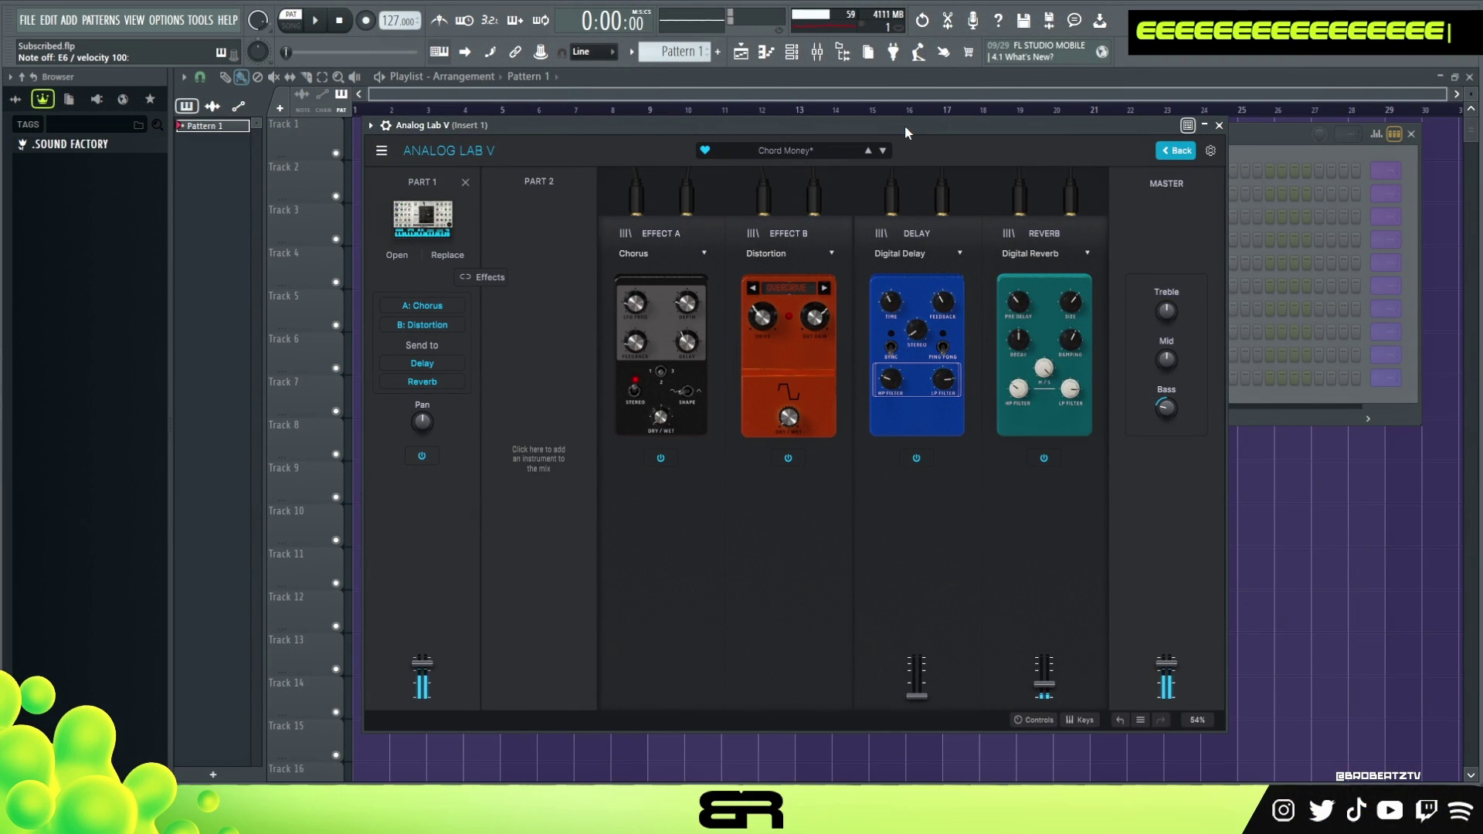
Step: Bring up the channel rack and open the piano roll for the first Analog Lab V channel
{"action": "left_click", "coordinate": [1257, 126]}
{"action": "left_click", "coordinate": [402, 126]}
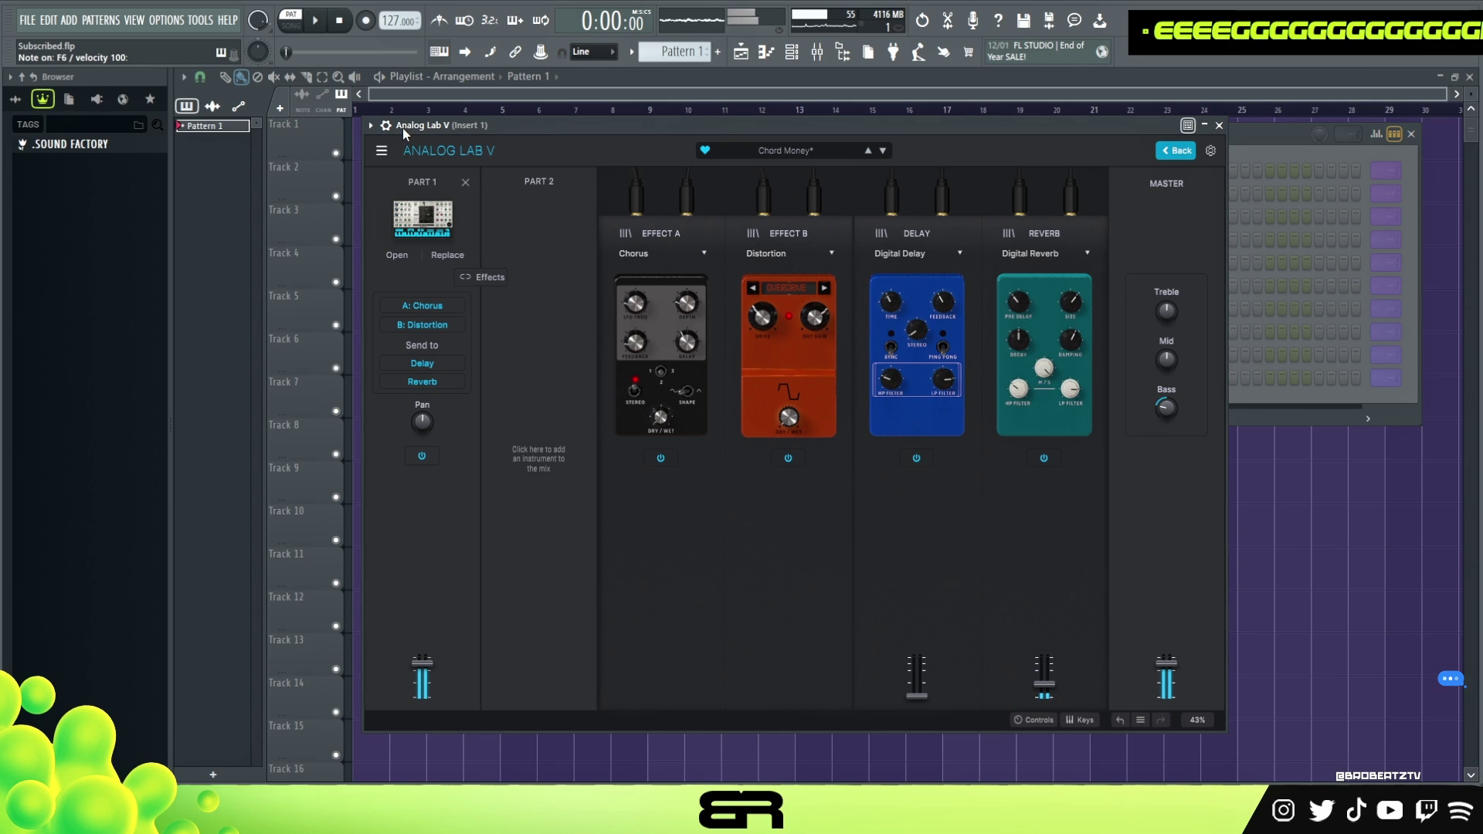
{"action": "left_click", "coordinate": [1271, 139]}
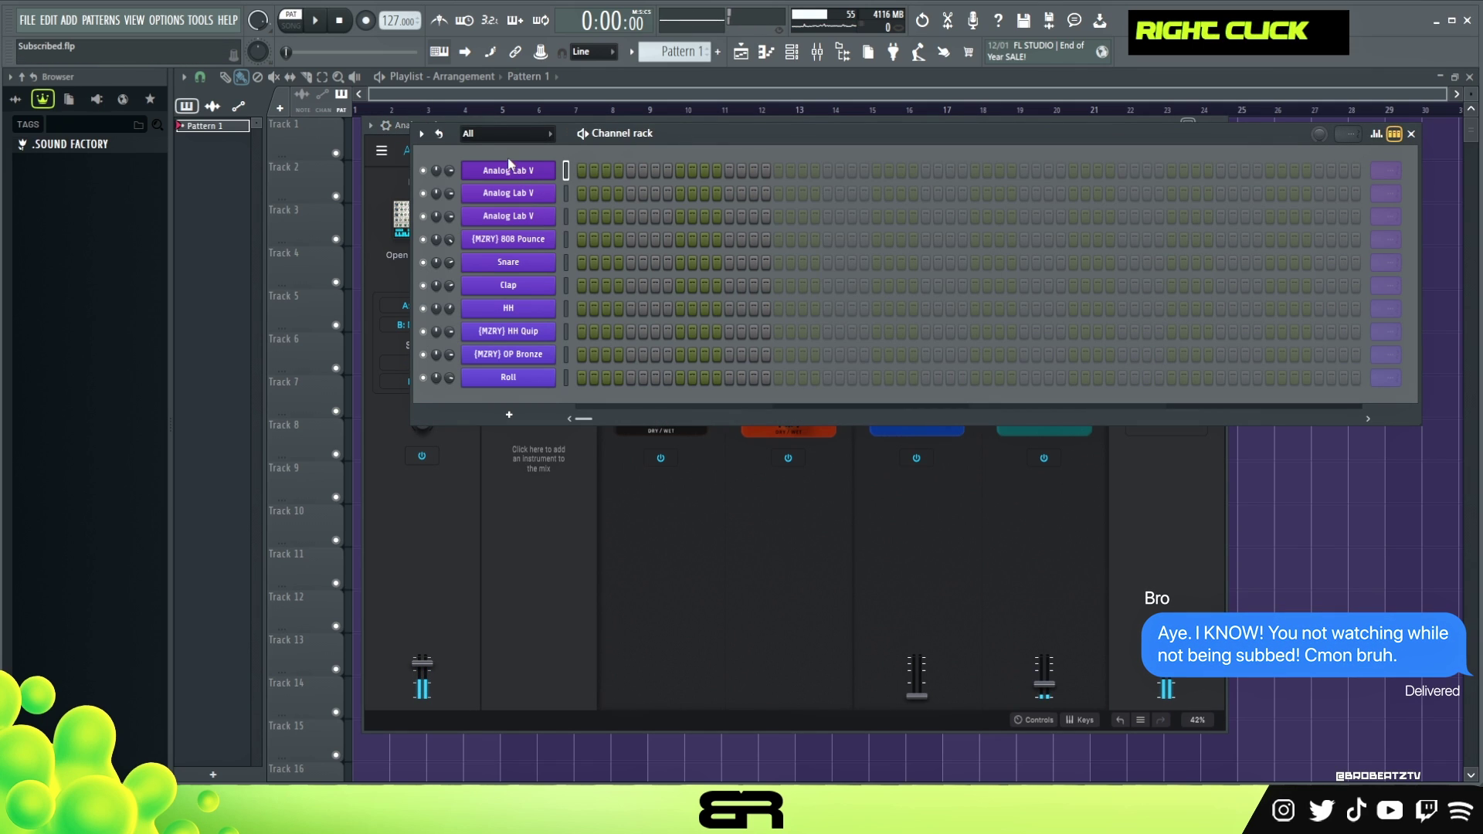
{"action": "right_click", "coordinate": [530, 170]}
{"action": "left_click", "coordinate": [607, 170]}
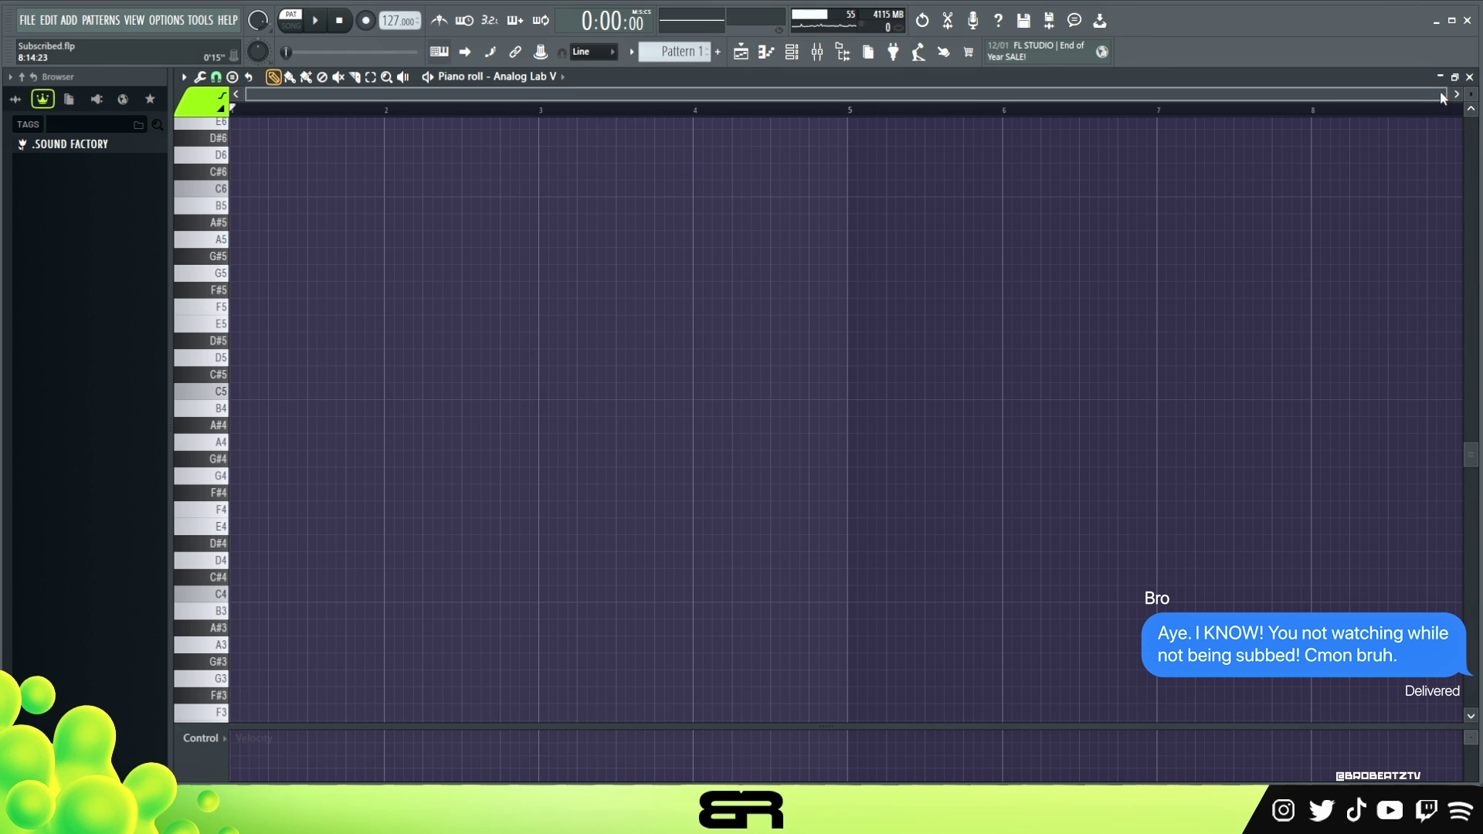
{"action": "left_click_drag", "start_coordinate": [1448, 94], "coordinate": [1385, 94]}
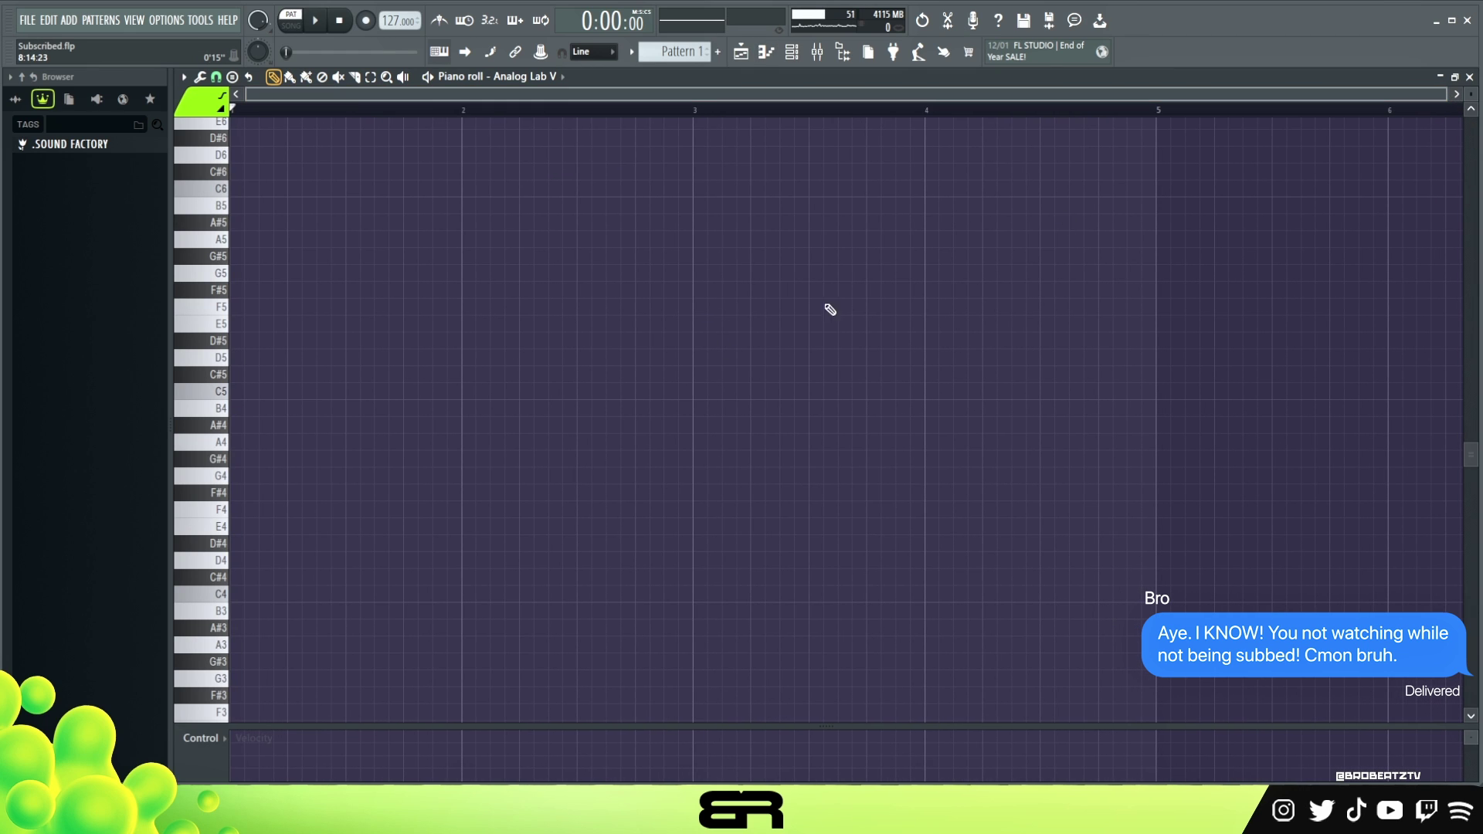
{"action": "left_click", "coordinate": [247, 510]}
{"action": "left_click_drag", "start_coordinate": [257, 512], "coordinate": [469, 519]}
{"action": "left_click", "coordinate": [314, 515], "text": "ctrl"}
{"action": "mouse_move", "coordinate": [314, 516]}
{"action": "left_mouse_down"}
{"action": "mouse_move", "coordinate": [407, 463]}
{"action": "mouse_move", "coordinate": [359, 443]}
{"action": "left_mouse_up"}
{"action": "right_click", "coordinate": [402, 442]}
{"action": "right_click", "coordinate": [429, 508]}
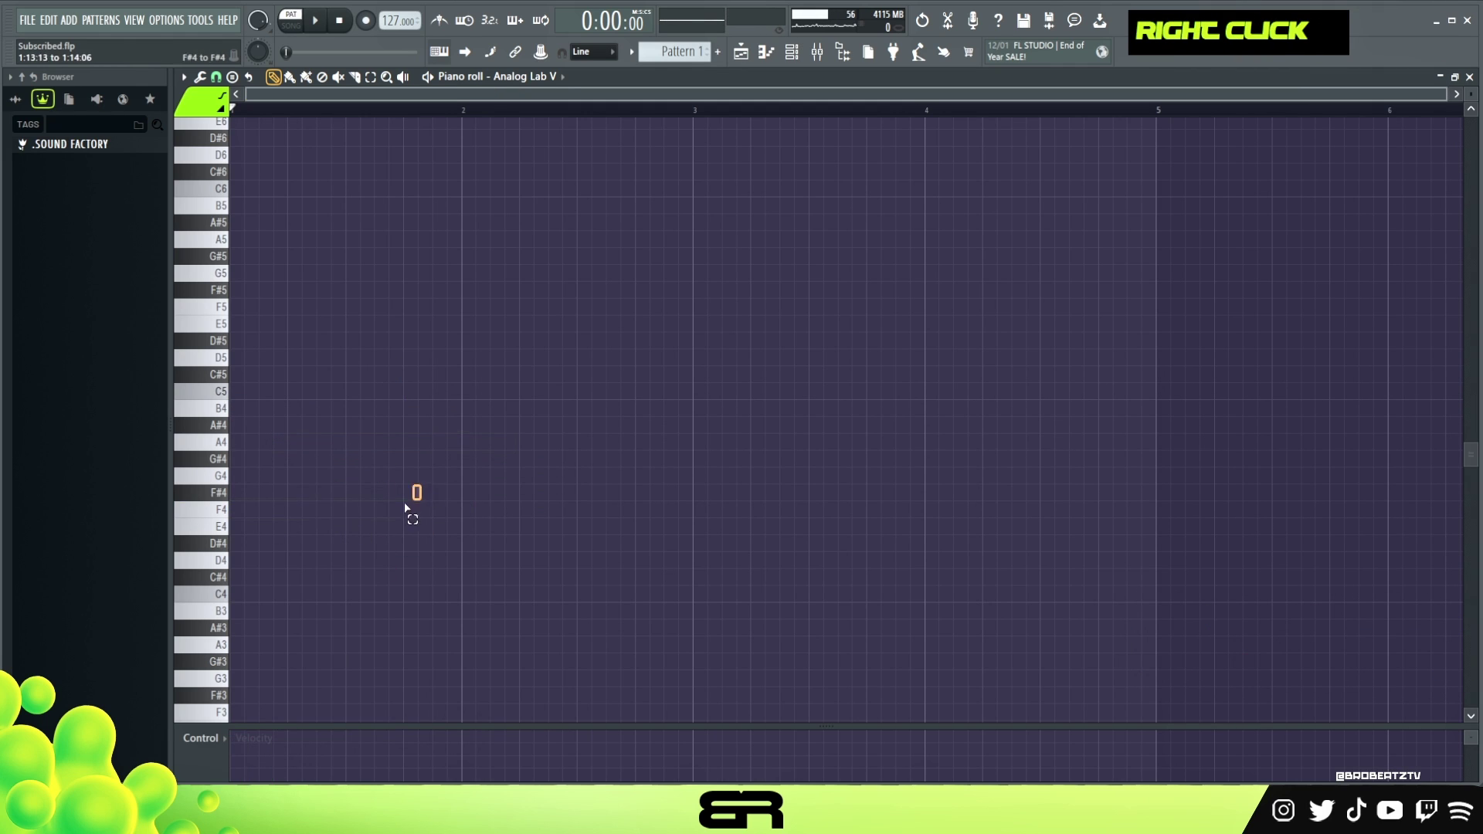
{"action": "left_click", "coordinate": [247, 509]}
{"action": "left_click", "coordinate": [247, 509], "text": "ctrl"}
{"action": "left_click_drag", "start_coordinate": [247, 509], "coordinate": [247, 391]}
{"action": "right_click", "coordinate": [280, 476]}
{"action": "left_click", "coordinate": [221, 528]}
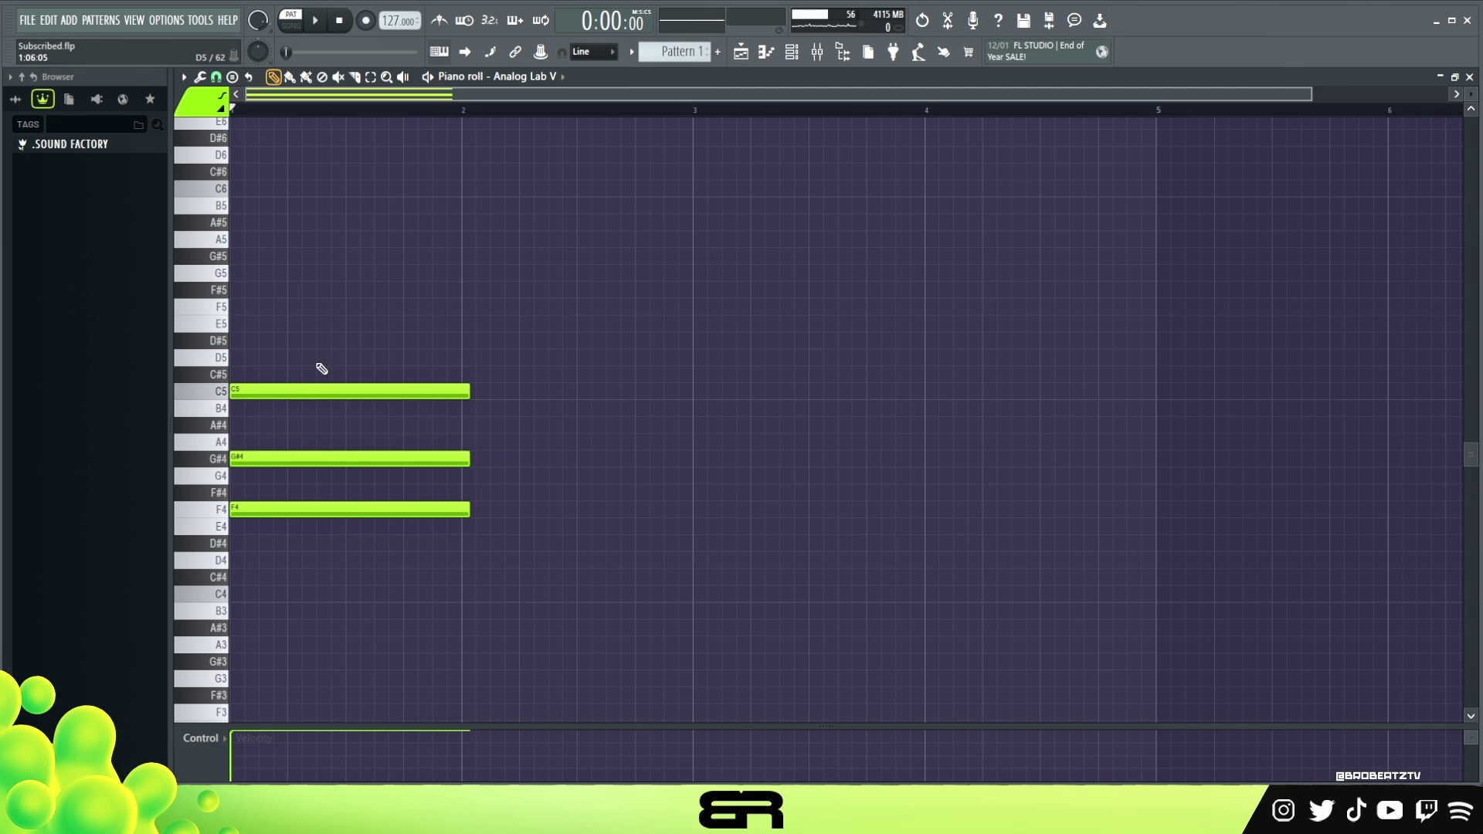
{"action": "right_click", "coordinate": [616, 395]}
{"action": "left_click_drag", "start_coordinate": [326, 461], "coordinate": [491, 402]}
{"action": "right_click", "coordinate": [486, 407]}
{"action": "right_click", "coordinate": [452, 461]}
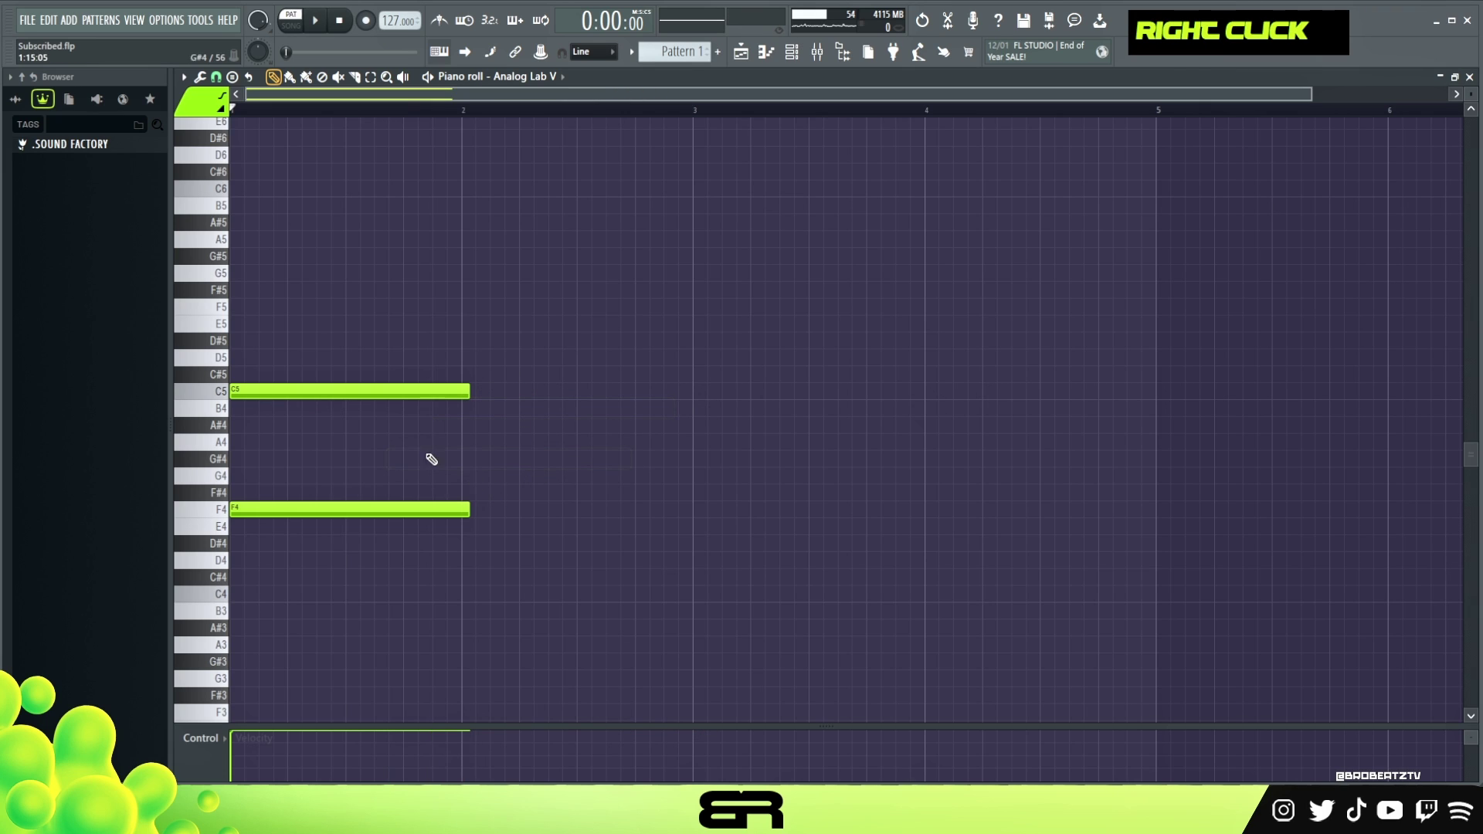
{"action": "right_click", "coordinate": [425, 386]}
{"action": "left_click", "coordinate": [421, 509], "text": "ctrl"}
{"action": "right_click", "coordinate": [421, 509]}
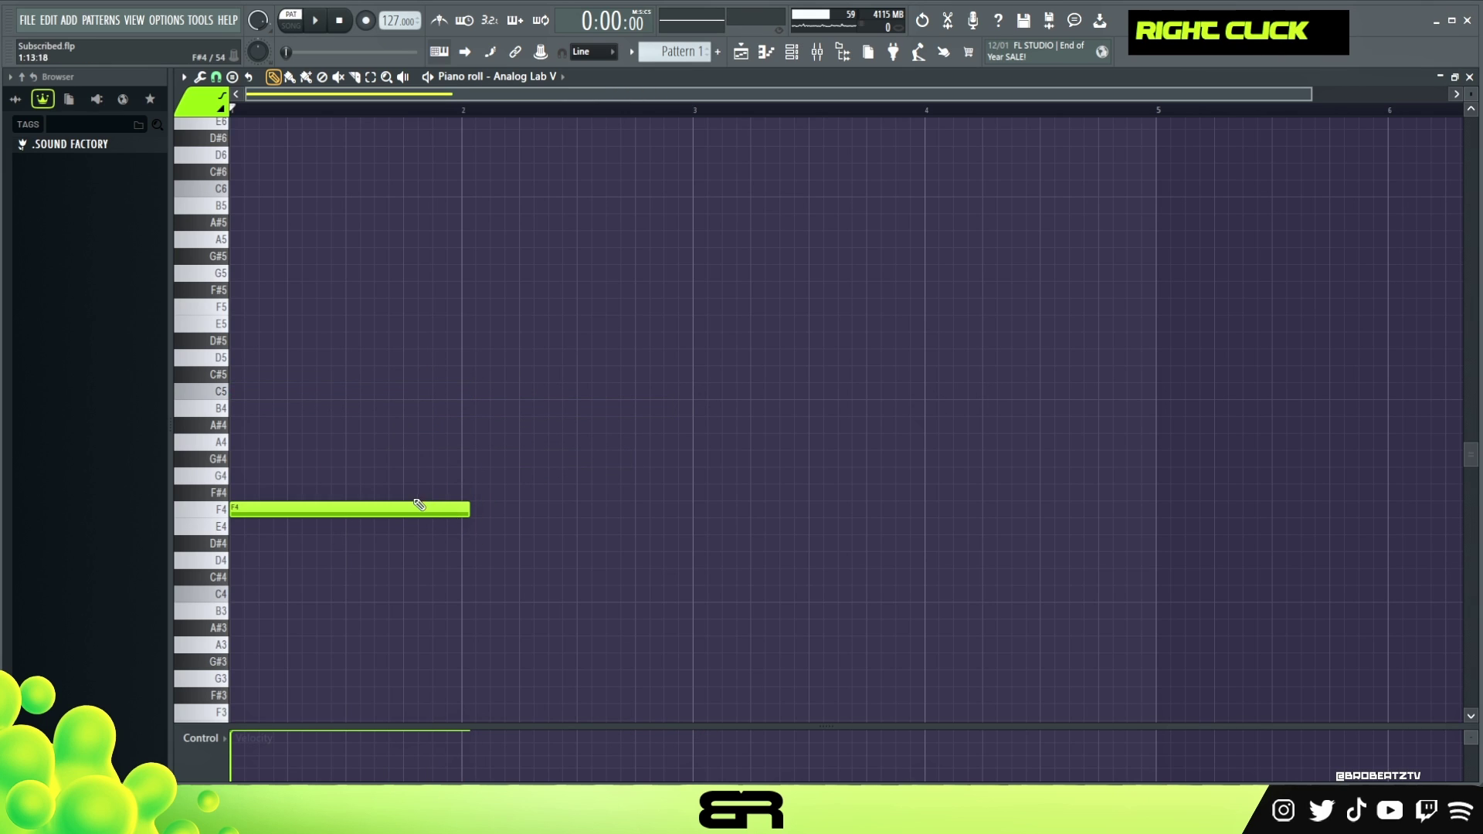
{"action": "scroll", "coordinate": [340, 502], "scroll_direction": "down", "scroll_amount": 1}
{"action": "scroll", "coordinate": [265, 446], "scroll_direction": "up", "scroll_amount": 1}
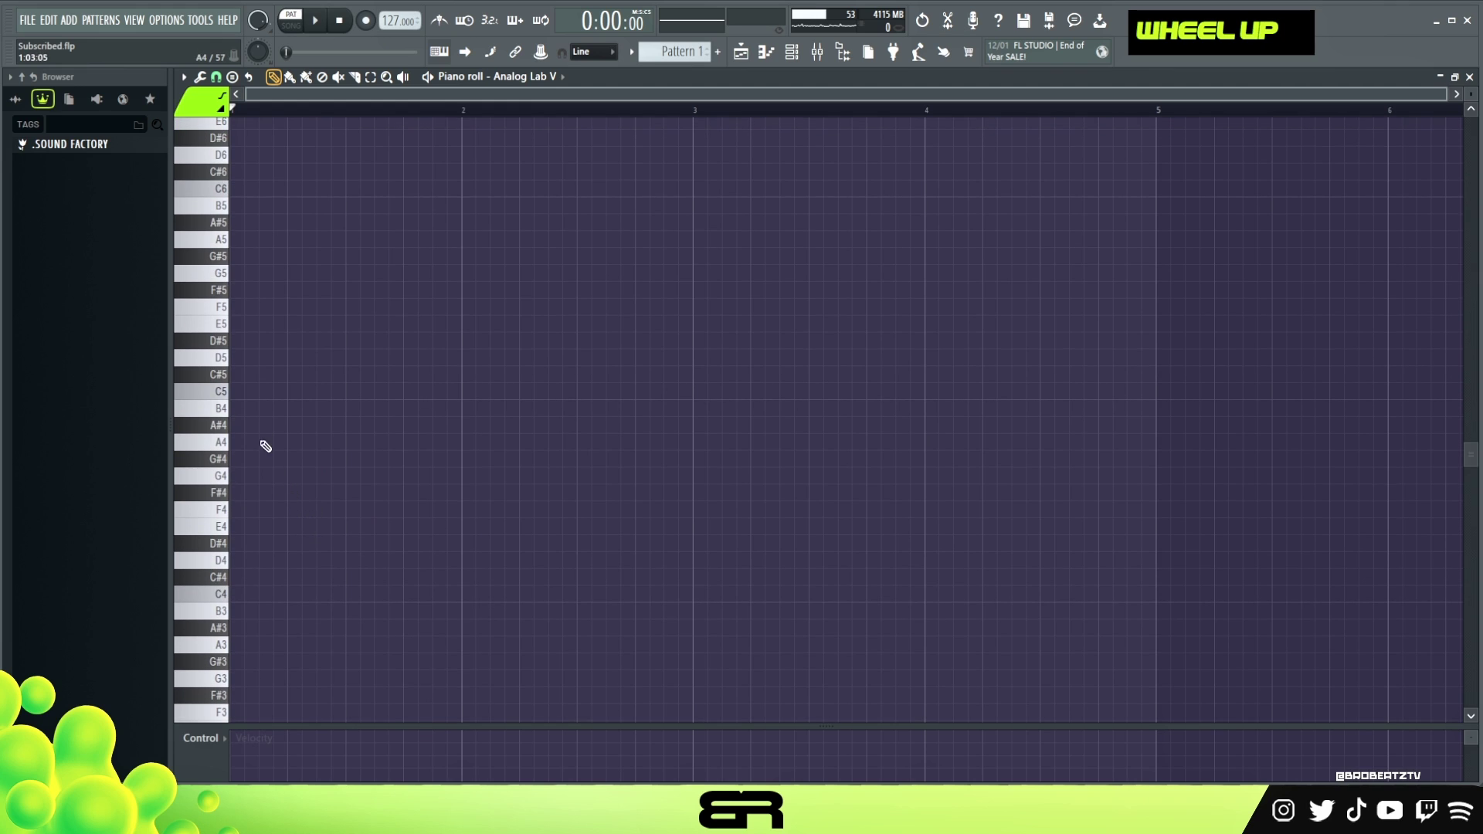
Step: Place a D5 note about one bar long at the start of bar 1
{"action": "double_click", "coordinate": [259, 361]}
{"action": "scroll", "coordinate": [321, 440], "scroll_direction": "up", "scroll_amount": 3}
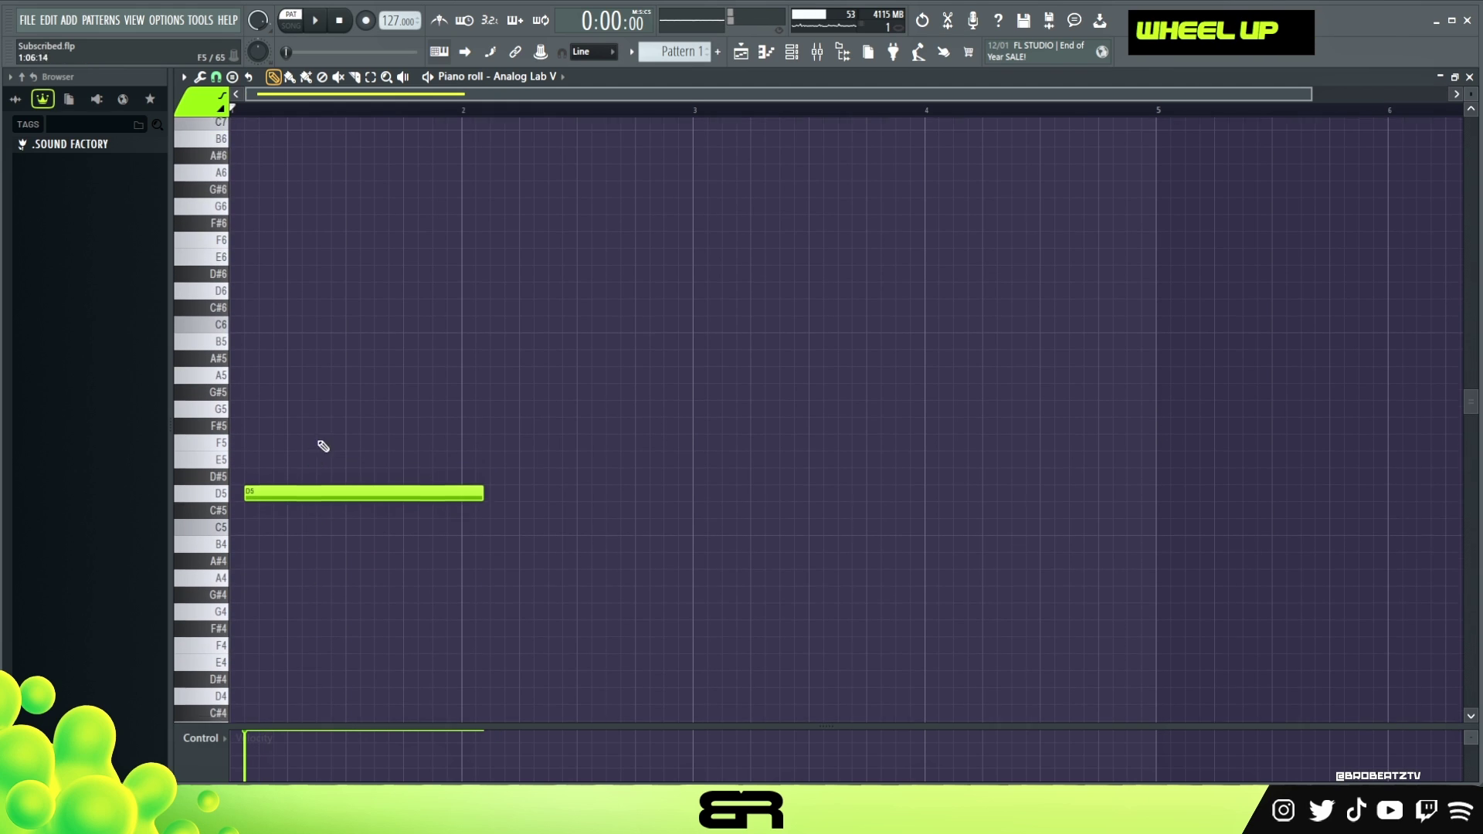
{"action": "scroll", "coordinate": [430, 456], "scroll_direction": "down", "scroll_amount": 1}
{"action": "left_click", "coordinate": [430, 455], "text": "ctrl"}
Step: Duplicate the D5 note into bar 2 and transpose the copy up seven semitones to A5
{"action": "left_click_drag", "start_coordinate": [285, 462], "coordinate": [508, 452]}
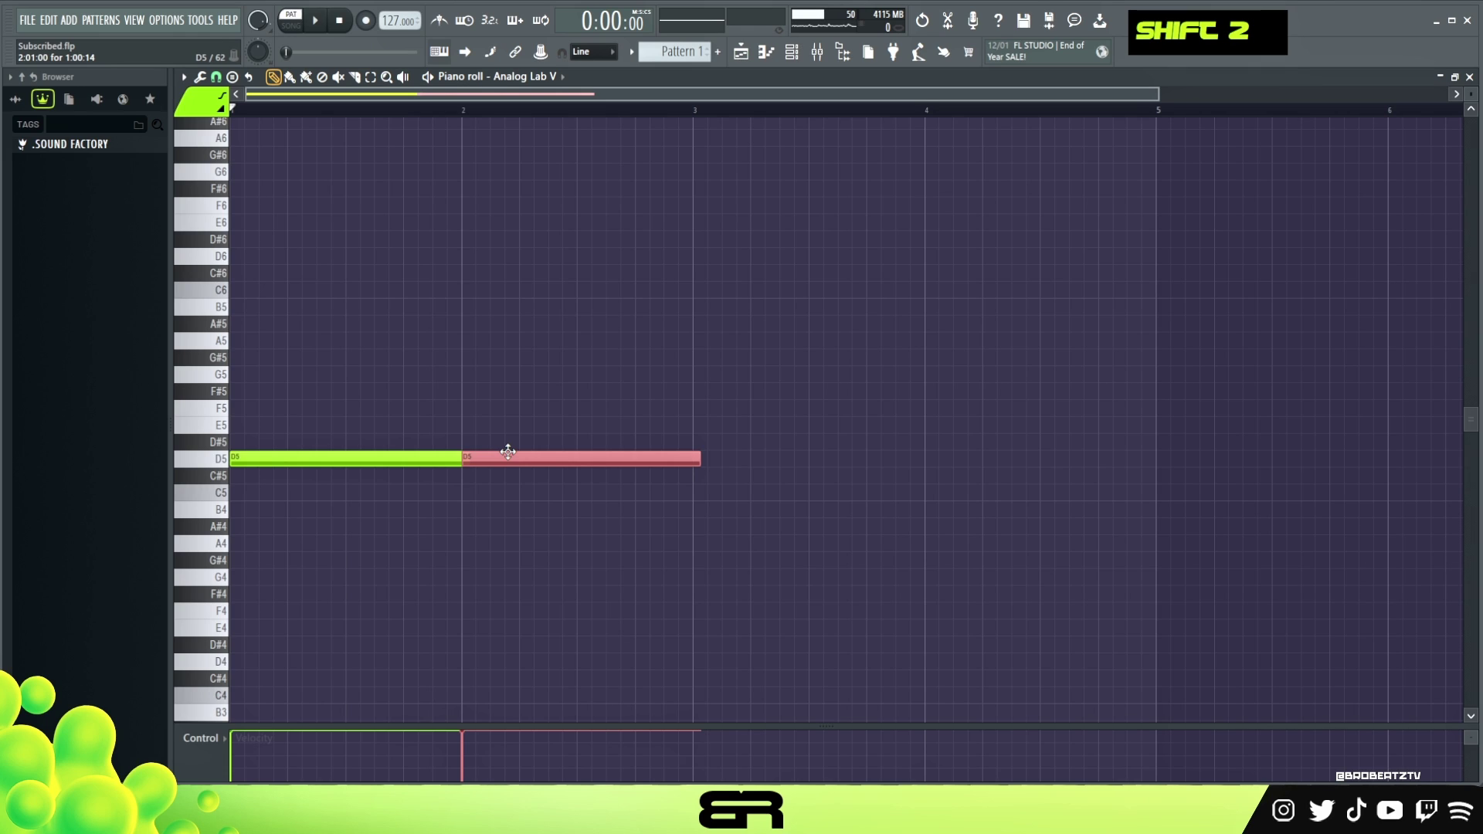
{"action": "key", "text": "shift+Up"}
{"action": "key", "text": "shift+Up"}
{"action": "key", "text": "shift+Up"}
{"action": "key", "text": "shift+Up"}
{"action": "key", "text": "shift+Up"}
{"action": "key", "text": "shift+Up"}
{"action": "key", "text": "shift+Up"}
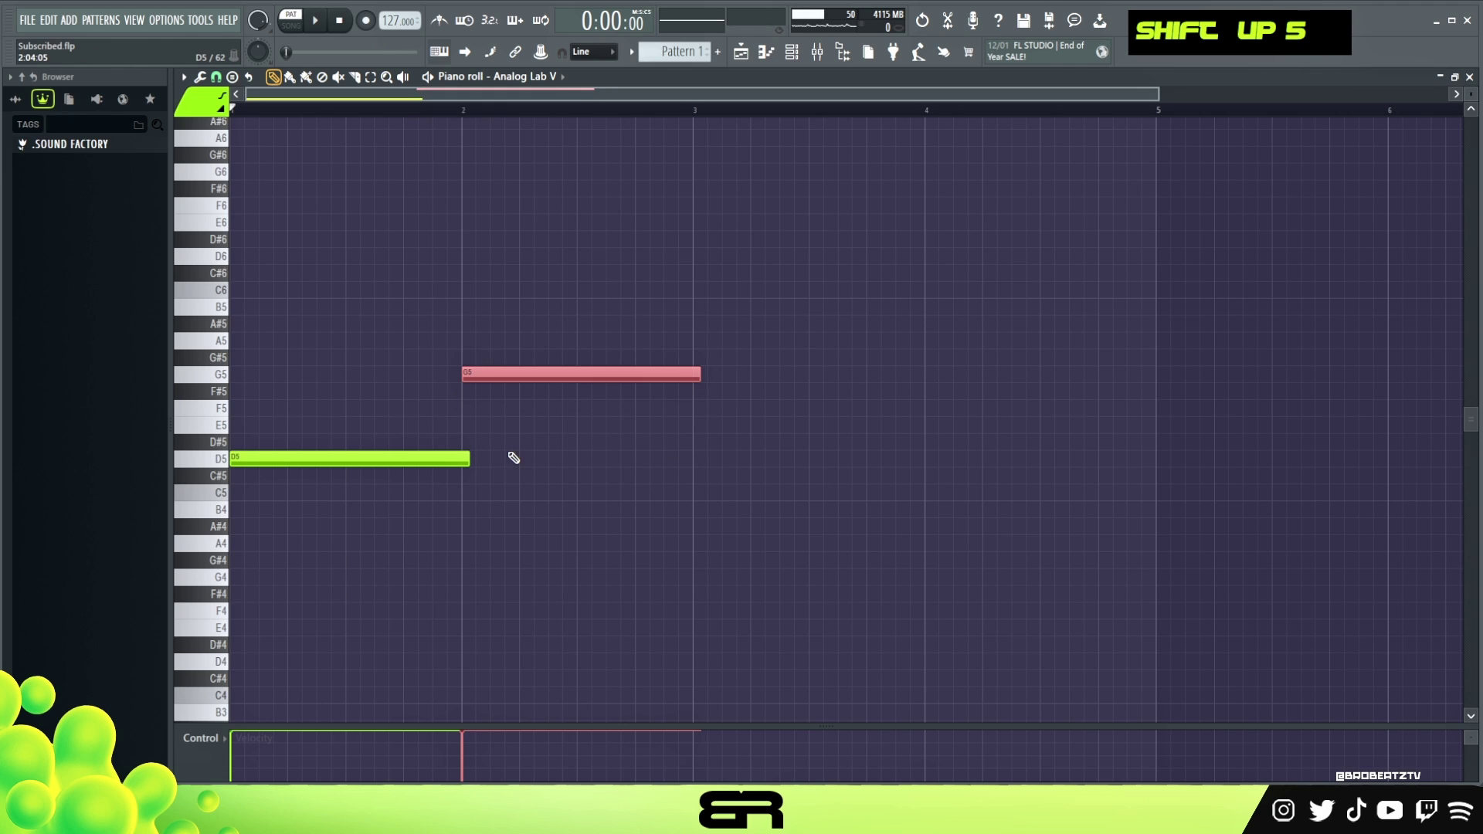
Step: Play back the two notes and lower the bar 2 note by one octave to A4
{"action": "key", "text": "space"}
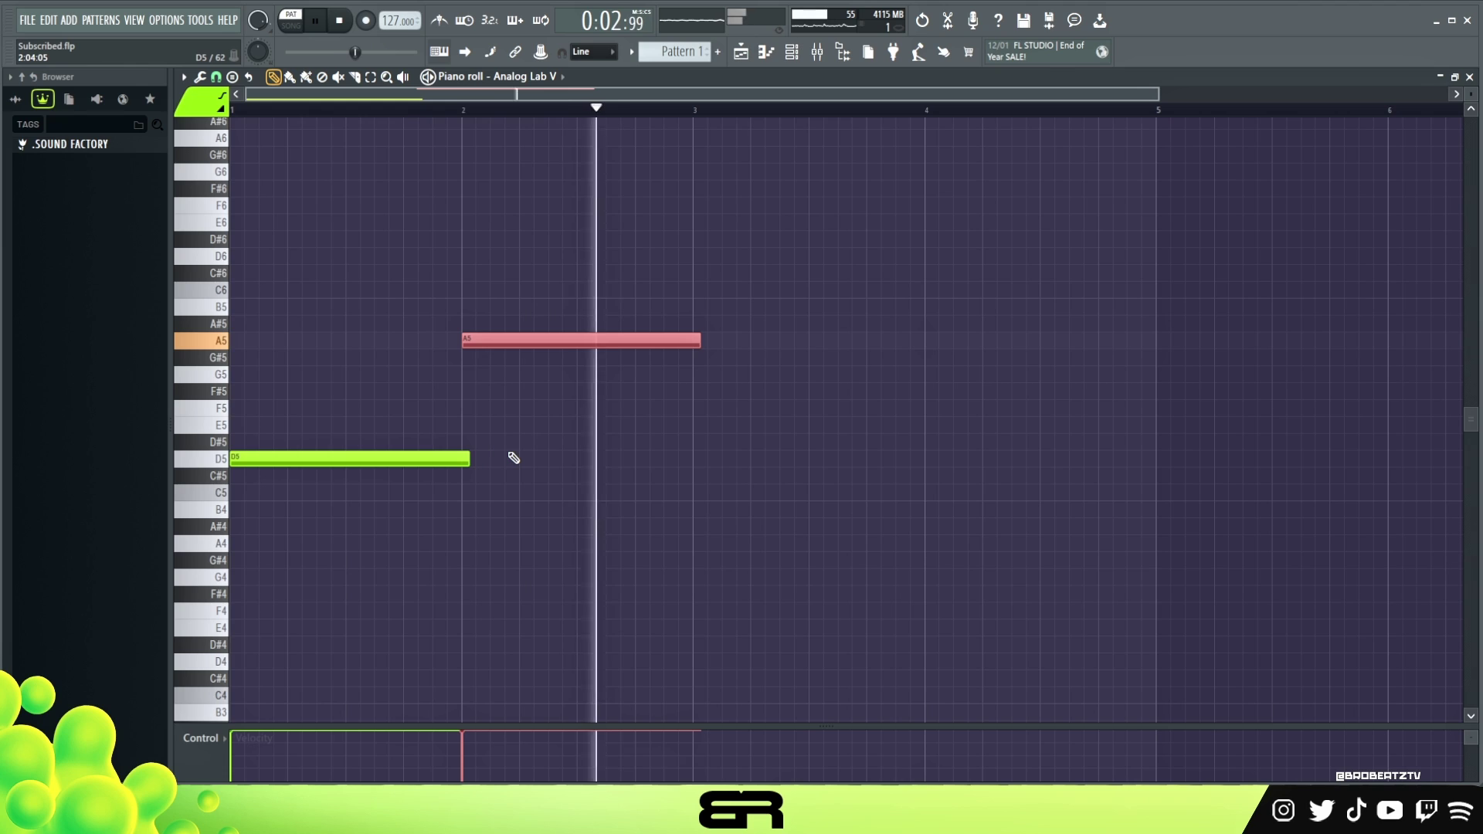
{"action": "key", "text": "space"}
{"action": "key", "text": "ctrl+Down"}
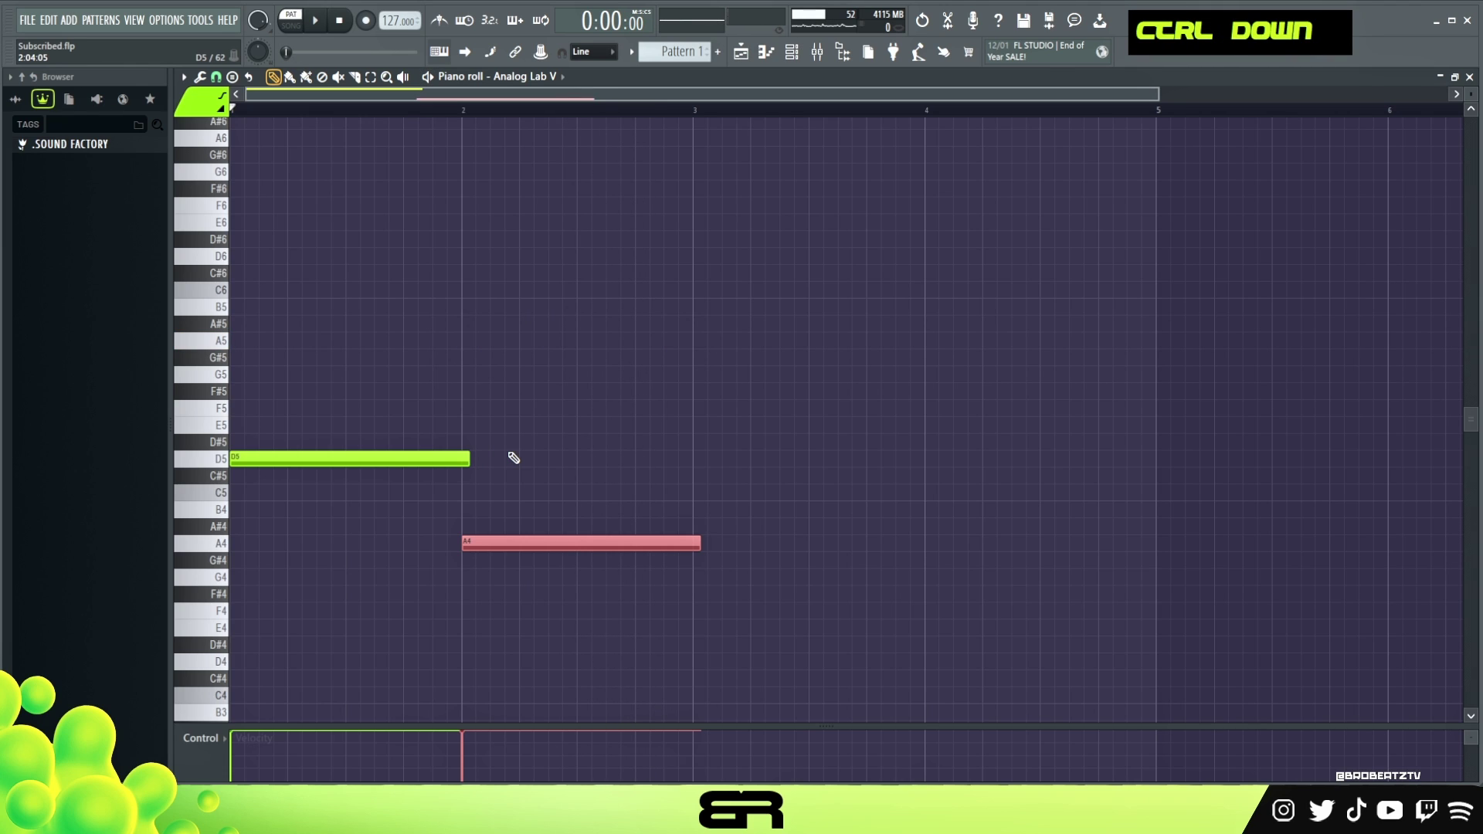
Step: Try an alternative in bars 3 and 4: place D5, copy it into bar 4 and lower the copy five semitones to A4
{"action": "left_click", "coordinate": [728, 464]}
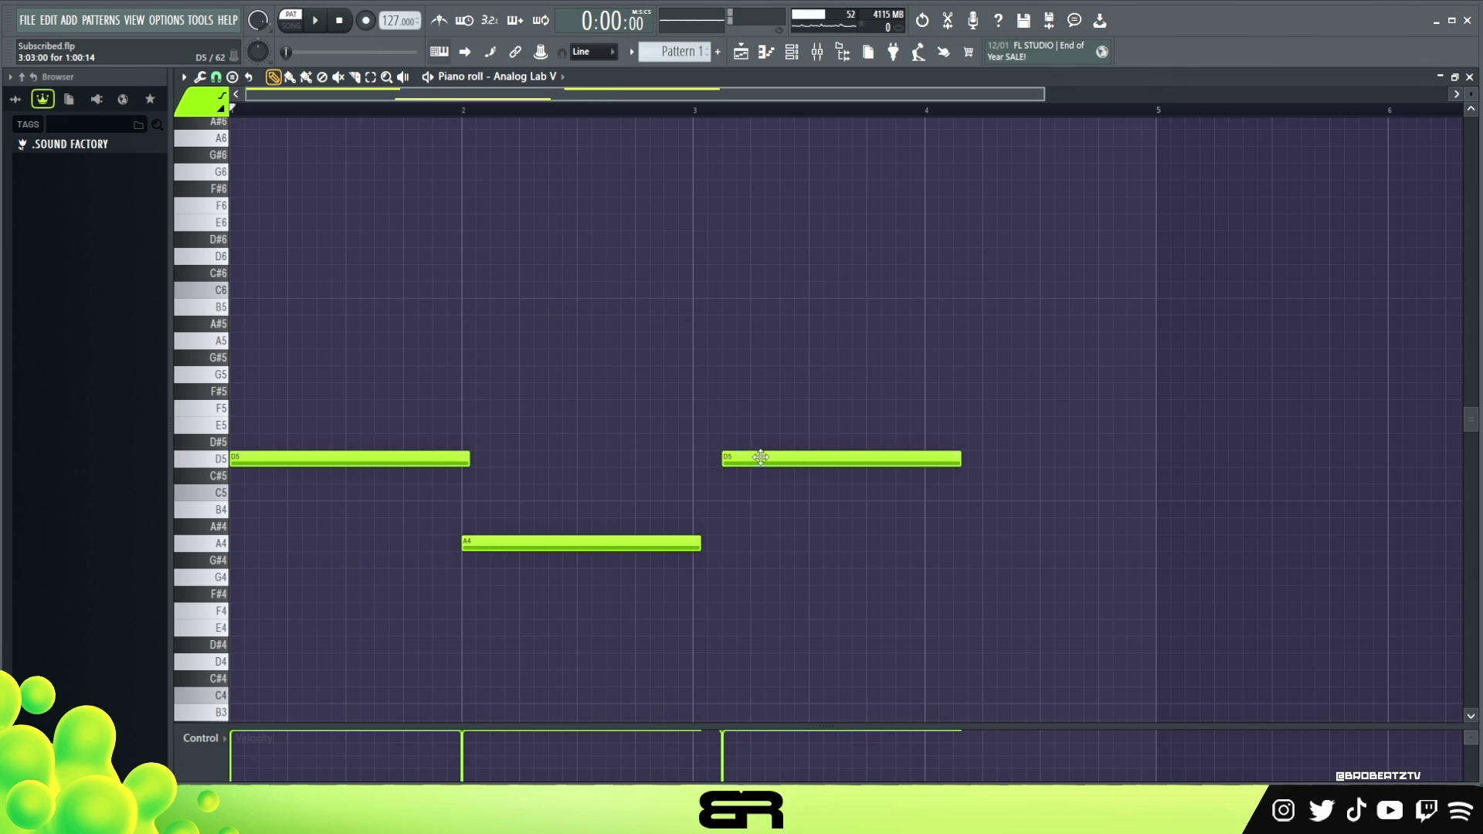
{"action": "mouse_move", "coordinate": [769, 460]}
{"action": "left_mouse_down"}
{"action": "mouse_move", "coordinate": [747, 460]}
{"action": "mouse_move", "coordinate": [1005, 460]}
{"action": "mouse_move", "coordinate": [992, 460]}
{"action": "left_mouse_up"}
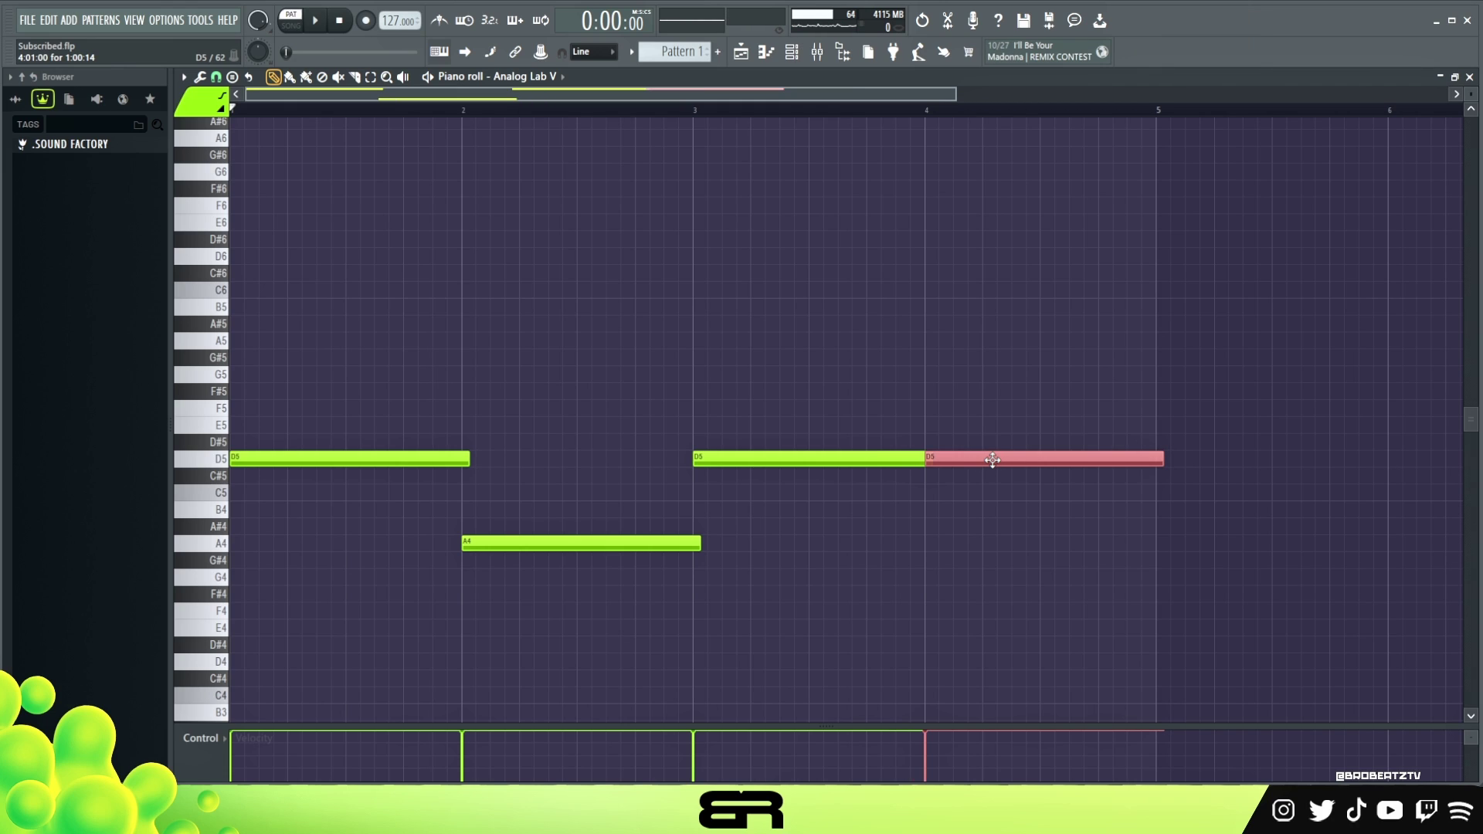
{"action": "key", "text": "shift+Down"}
{"action": "key", "text": "shift+Down"}
{"action": "key", "text": "shift+Down"}
{"action": "key", "text": "shift+Down"}
{"action": "key", "text": "shift+Down"}
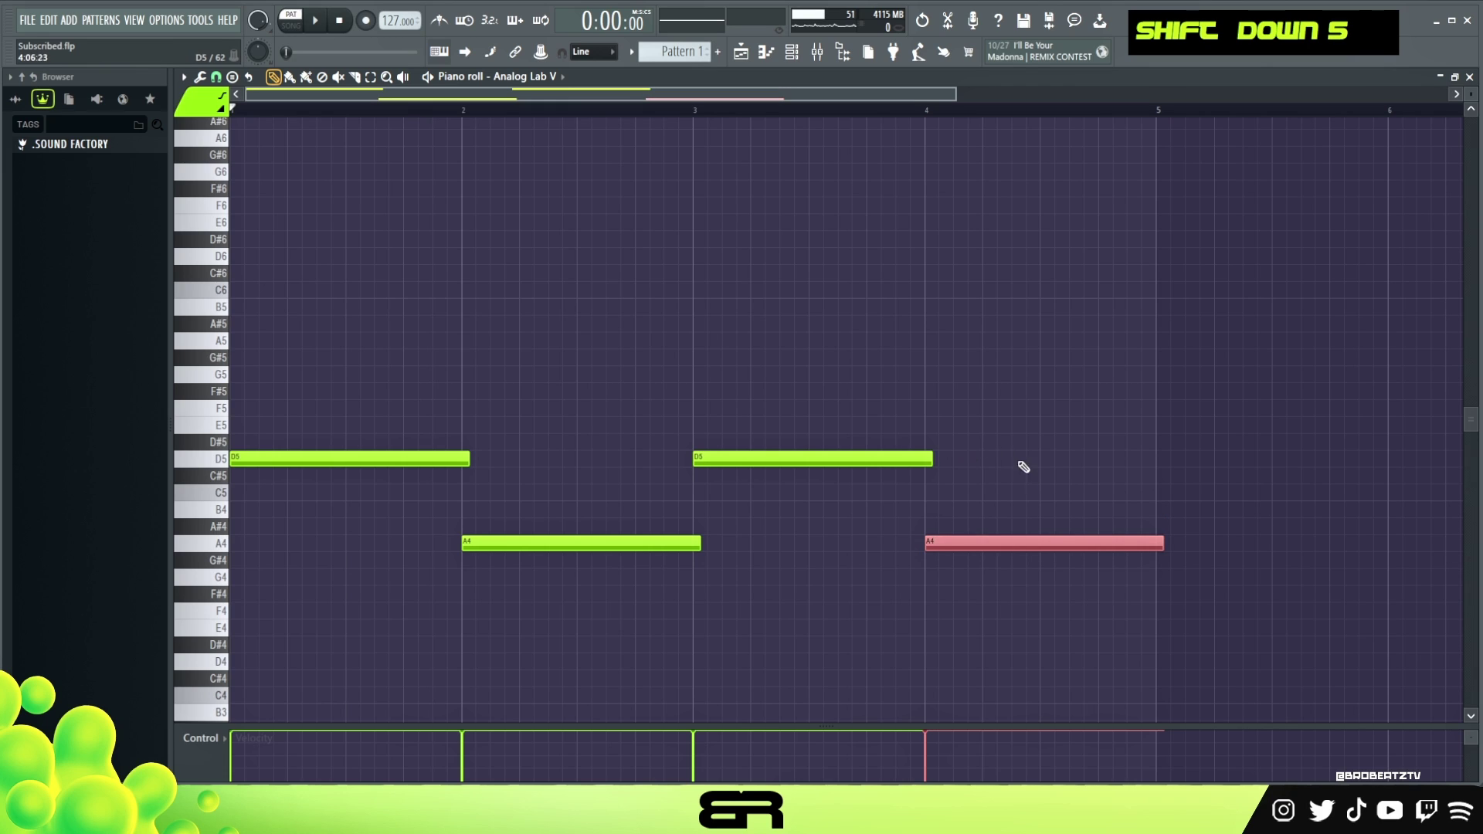
{"action": "key", "text": "ctrl+Up"}
{"action": "key", "text": "ctrl+Down"}
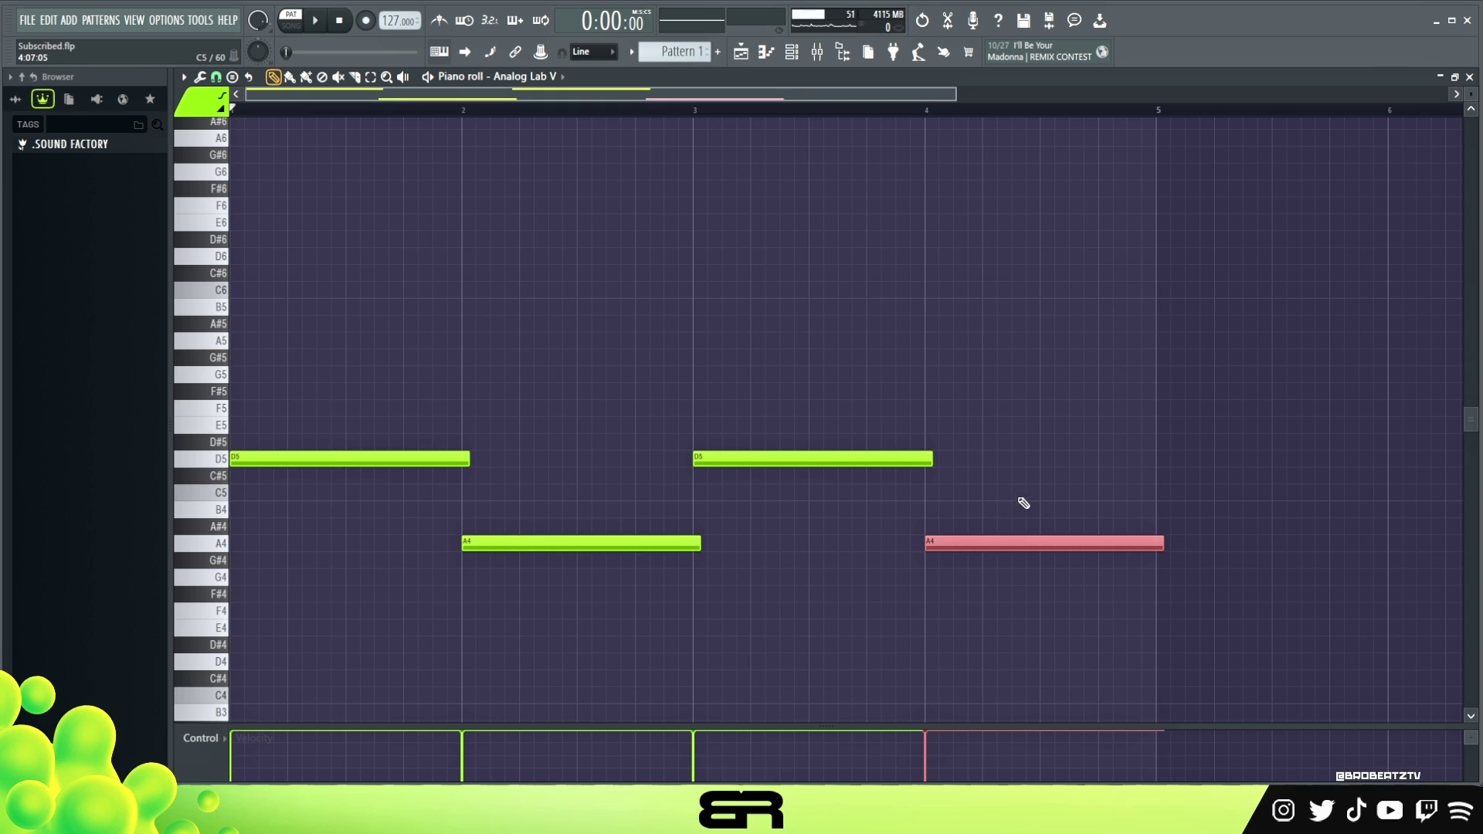
Step: Delete the trial notes in bars 3 and 4
{"action": "right_click", "coordinate": [975, 540]}
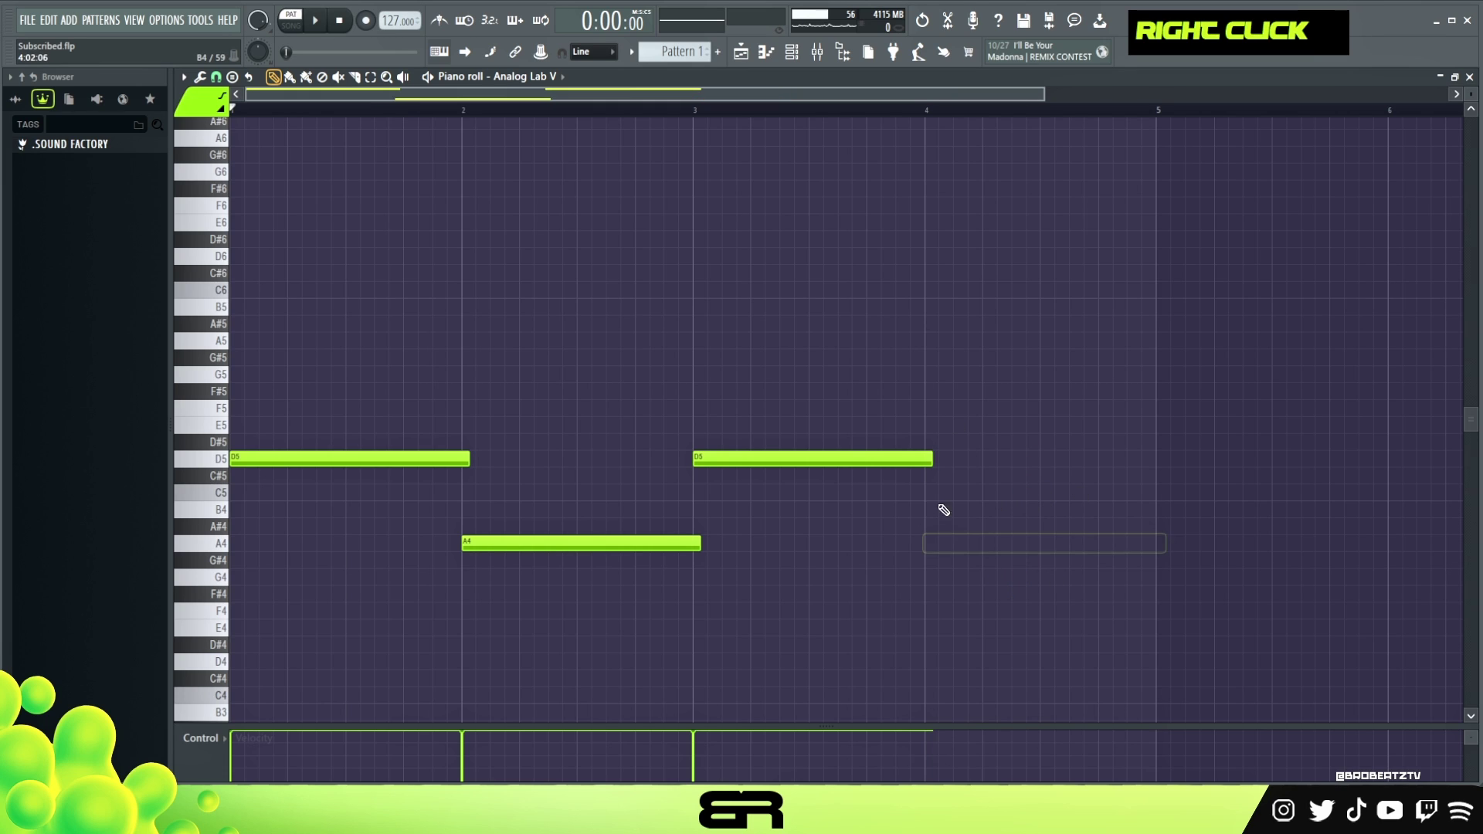
{"action": "right_click", "coordinate": [811, 458]}
{"action": "right_click", "coordinate": [434, 466], "text": "alt"}
{"action": "right_click", "coordinate": [583, 504], "text": "alt"}
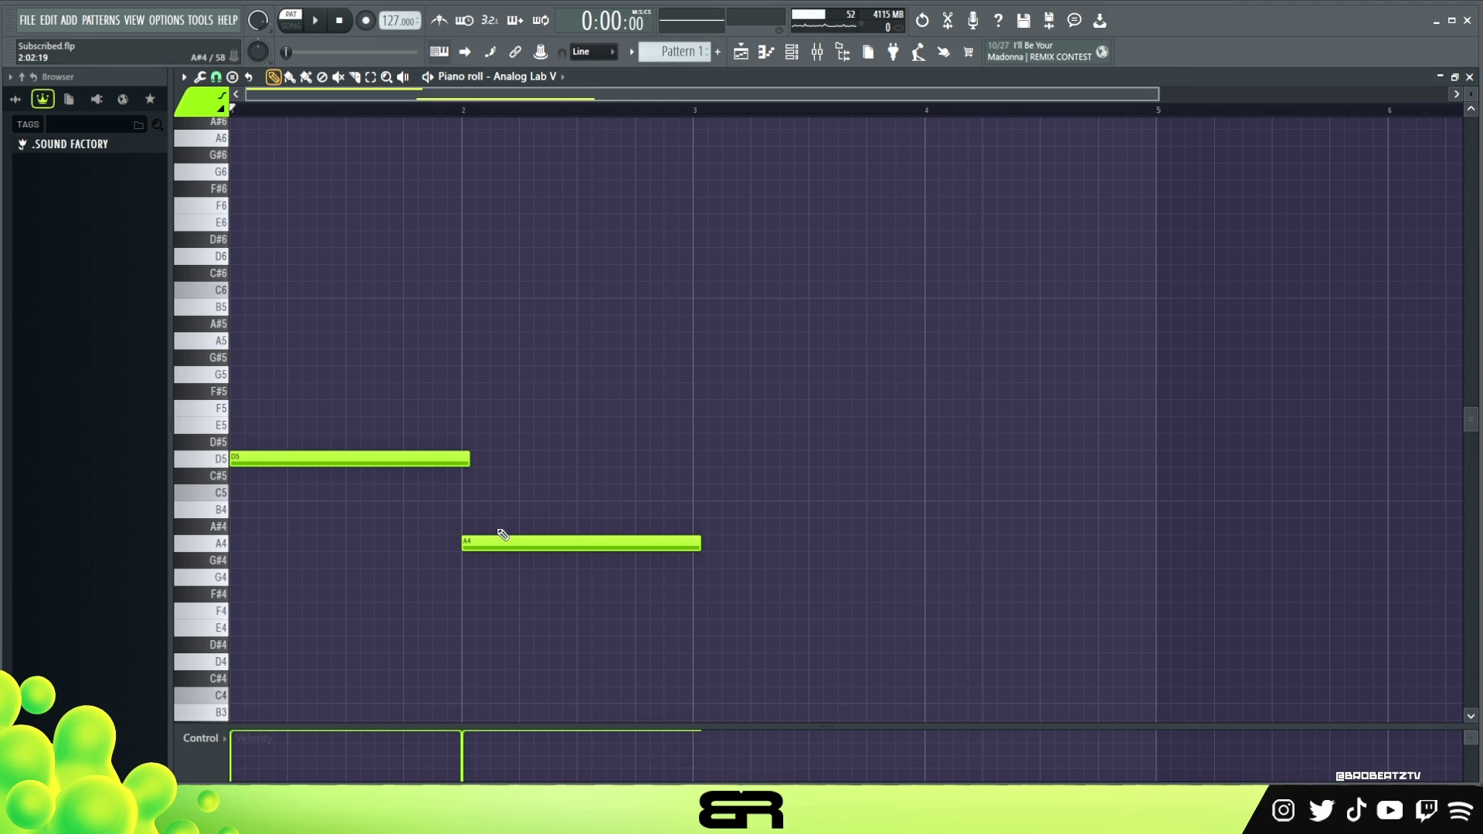
Step: Extend the D5 note to the end of bar 2 and quantize all the notes
{"action": "scroll", "coordinate": [462, 110], "scroll_direction": "up", "scroll_amount": 2}
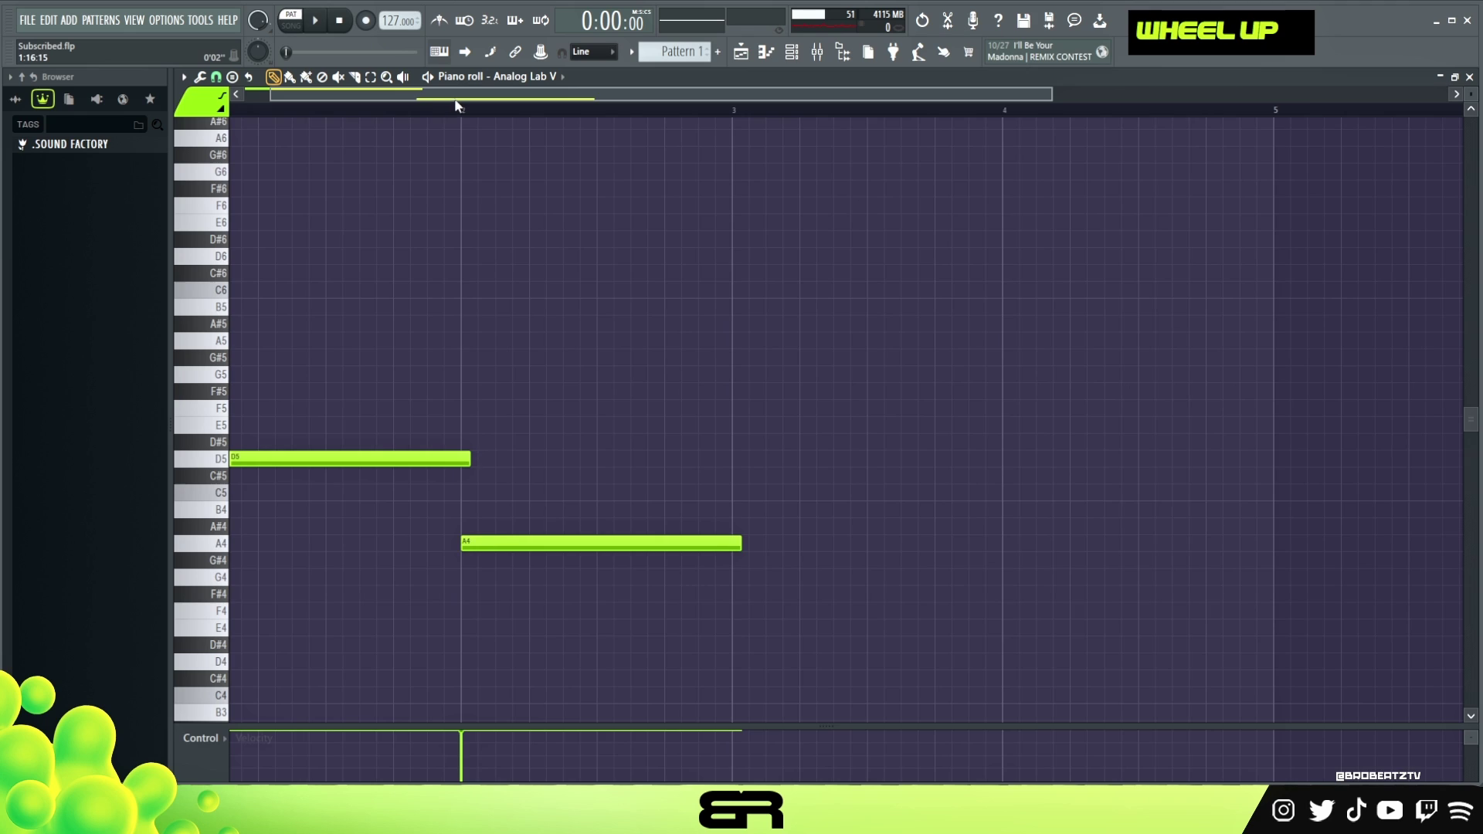
{"action": "left_click", "coordinate": [493, 458]}
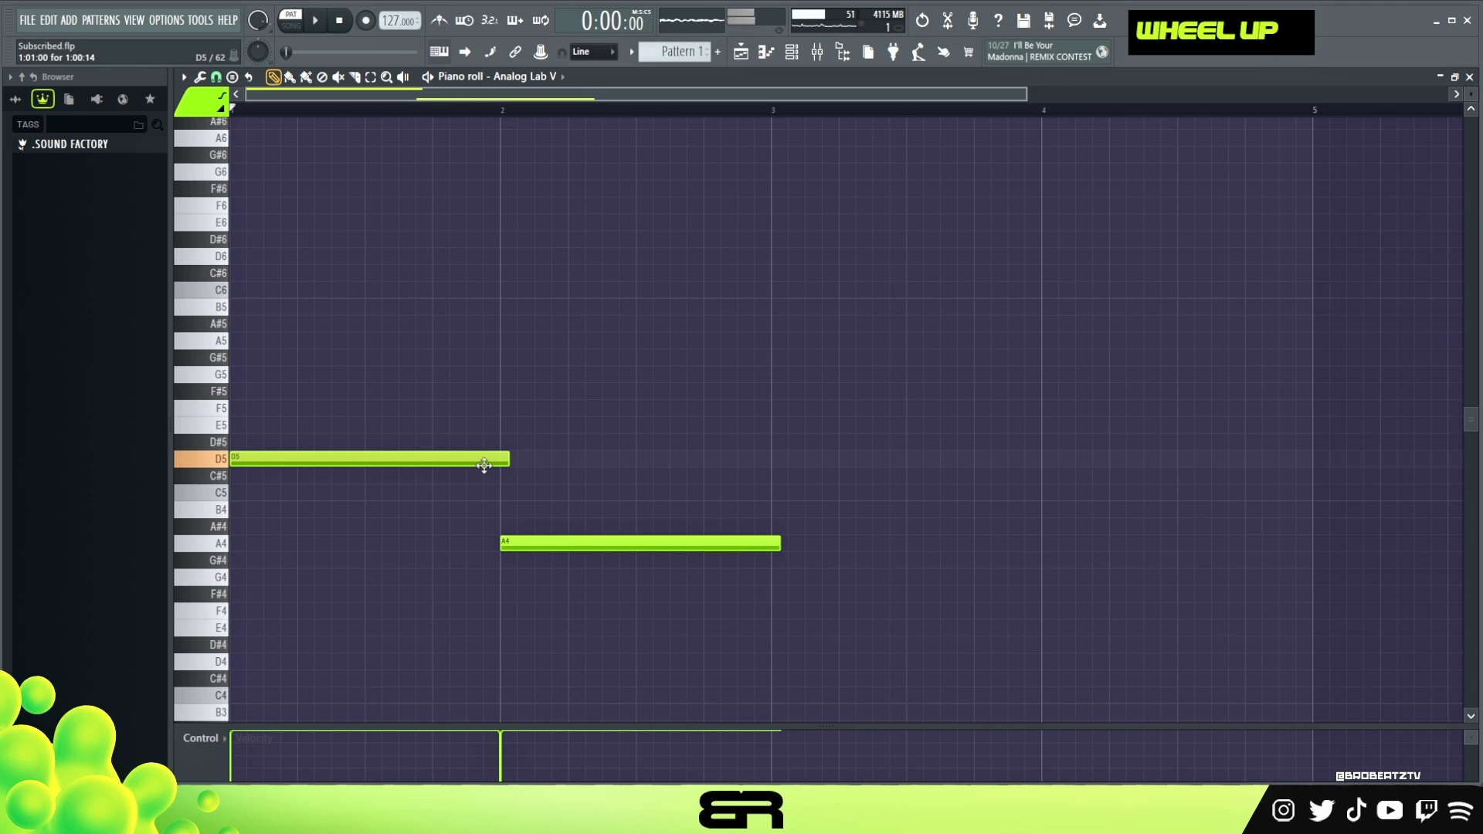
{"action": "left_click_drag", "start_coordinate": [507, 459], "coordinate": [766, 490]}
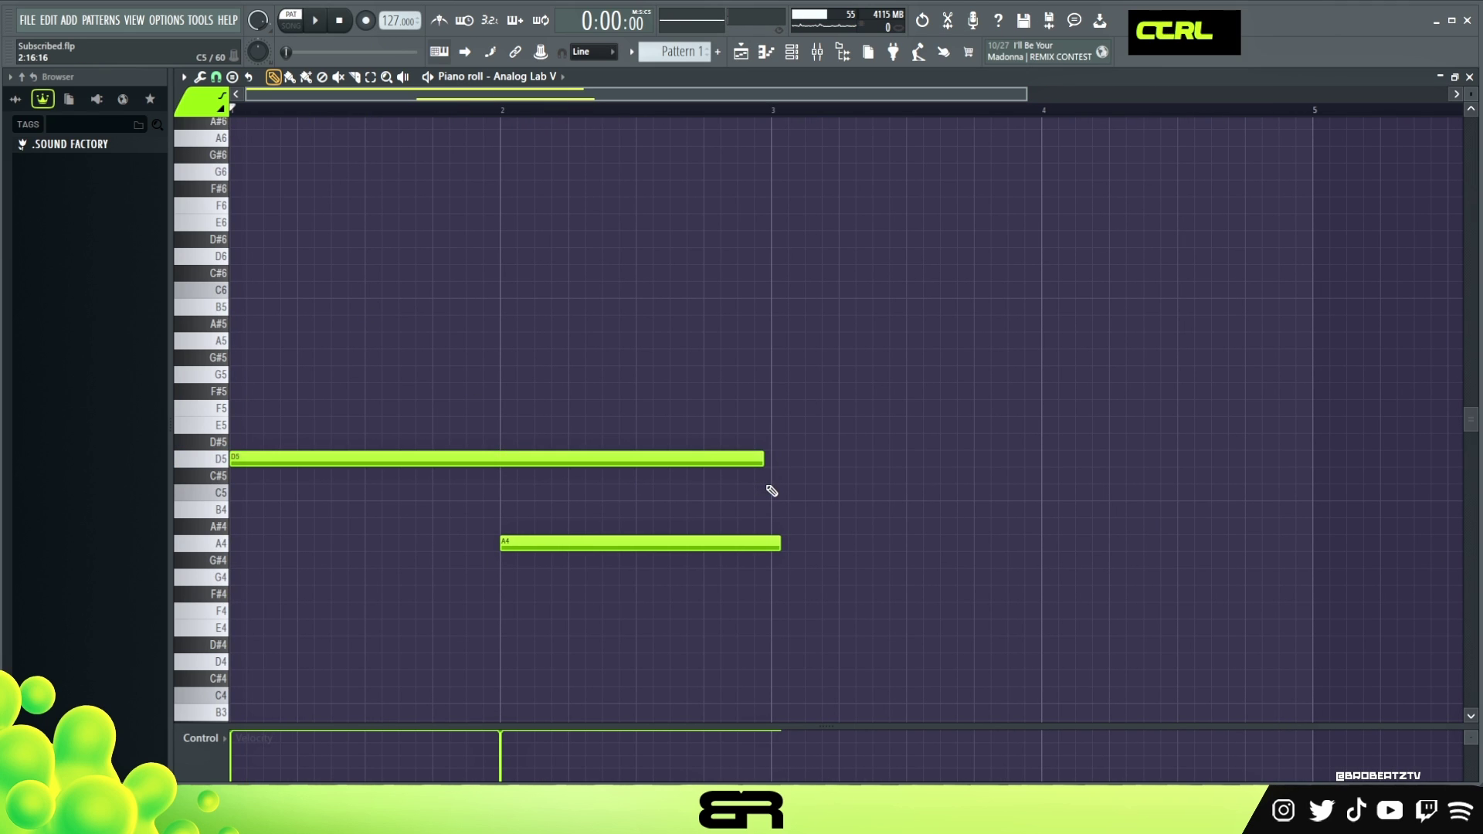
{"action": "key", "text": "ctrl+a"}
{"action": "key", "text": "ctrl+q"}
Step: Replace the short A4 note with a two-bar A4 copy of the D5 note in bars 3 and 4, and clear the time selection
{"action": "right_click", "coordinate": [831, 462]}
{"action": "right_click", "coordinate": [512, 543]}
{"action": "mouse_move", "coordinate": [313, 459]}
{"action": "left_mouse_down", "text": "ctrl+shift"}
{"action": "mouse_move", "coordinate": [689, 543]}
{"action": "mouse_move", "coordinate": [841, 547]}
{"action": "left_mouse_up", "text": "ctrl+shift"}
{"action": "right_click", "coordinate": [847, 530]}
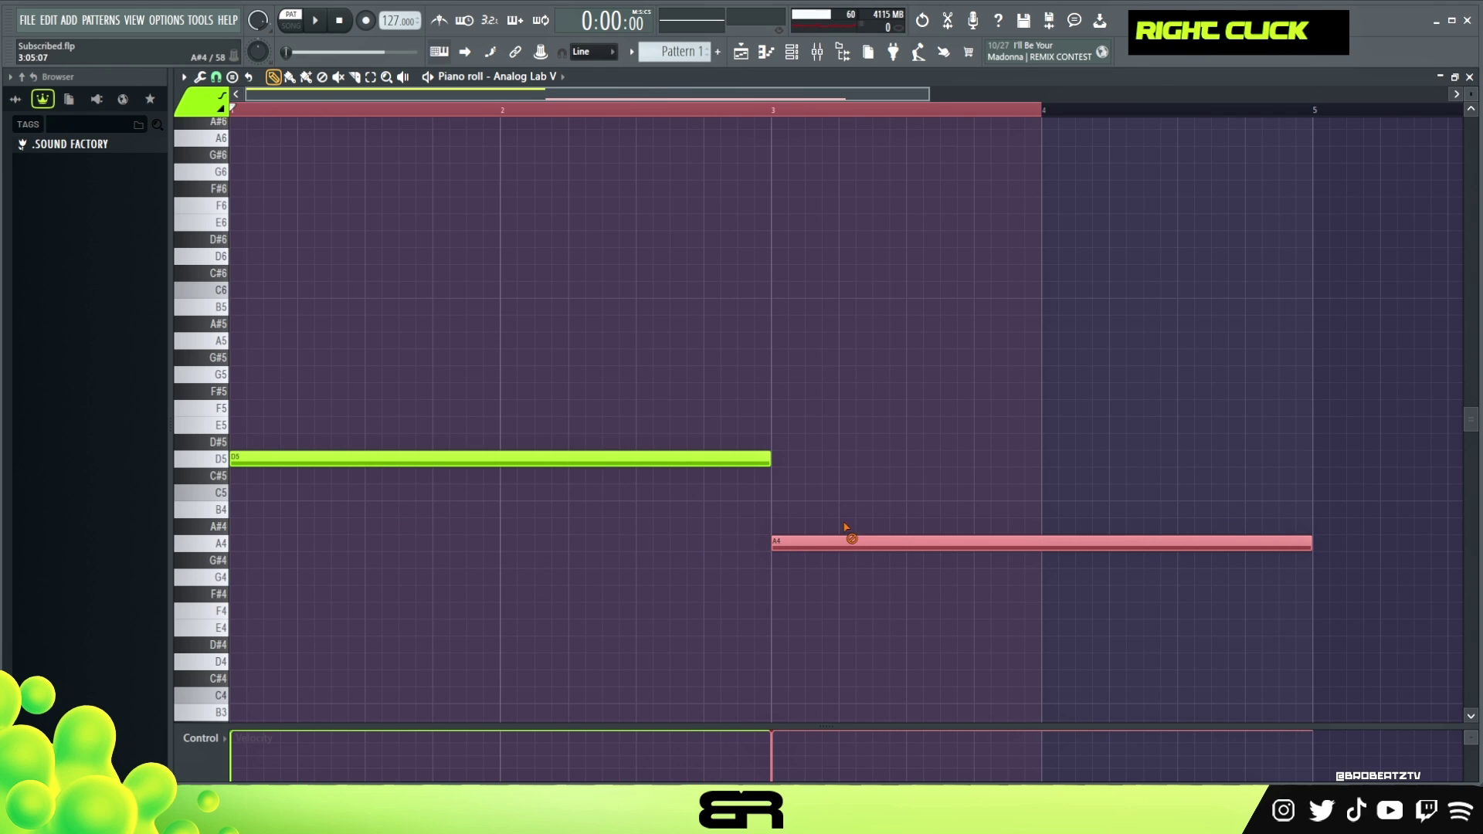
{"action": "double_click", "coordinate": [411, 116]}
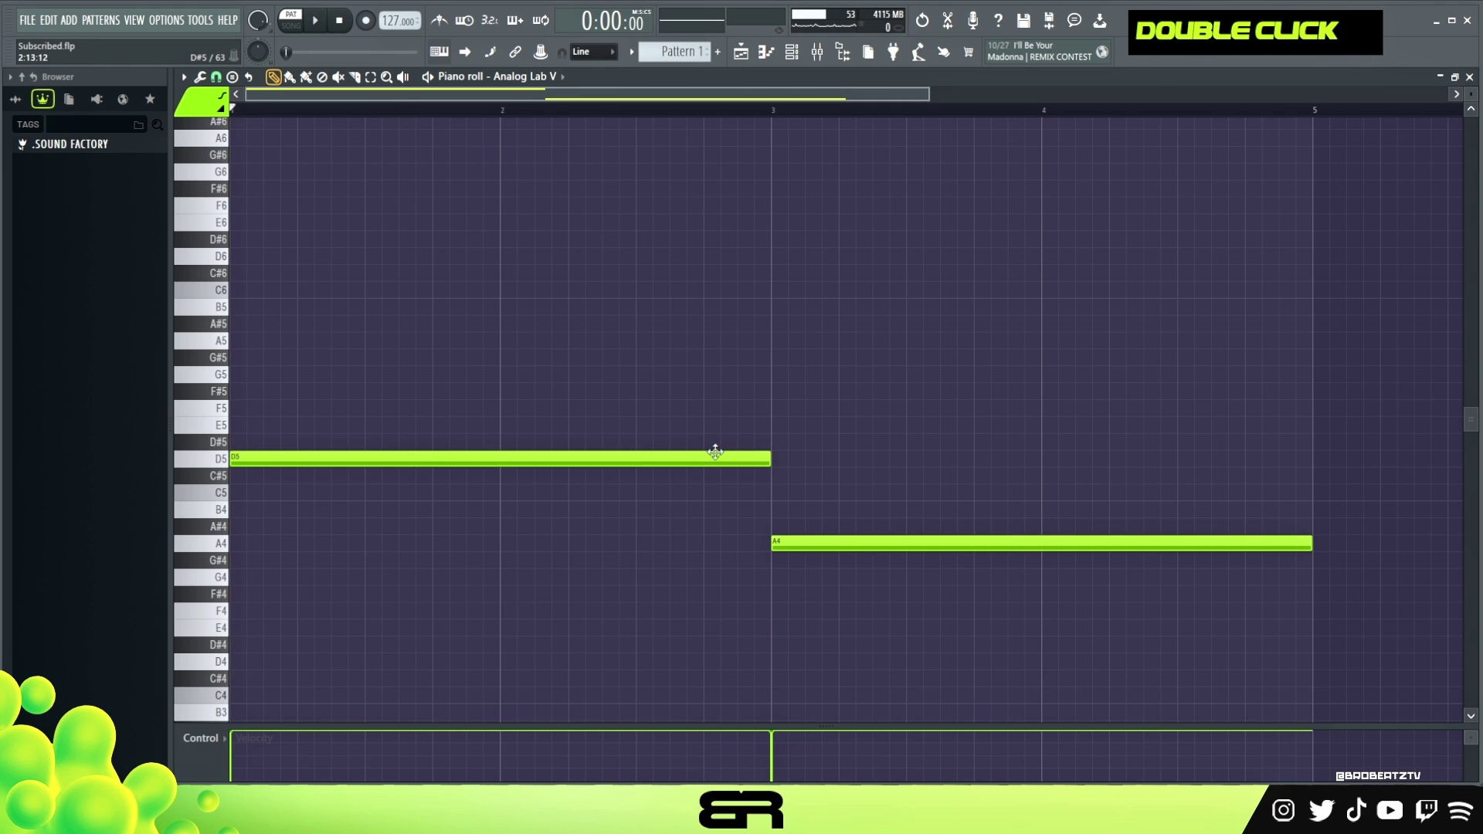
Step: Shorten the D5 note to end at step 5 of bar 2 and add a six-step D5 note directly after it
{"action": "left_click_drag", "start_coordinate": [768, 457], "coordinate": [577, 463]}
{"action": "left_click", "coordinate": [576, 462]}
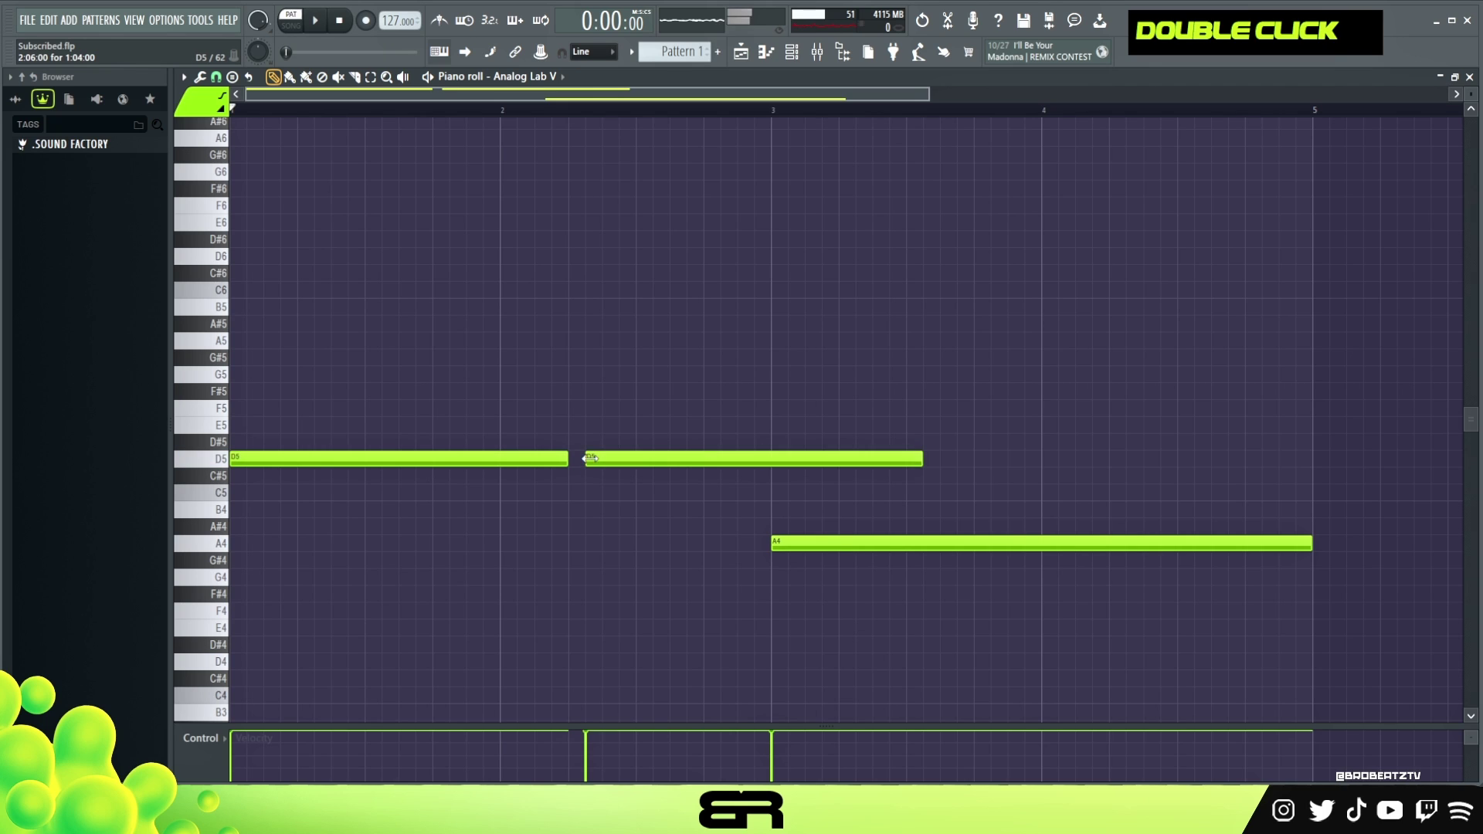
{"action": "left_click_drag", "start_coordinate": [909, 461], "coordinate": [671, 479]}
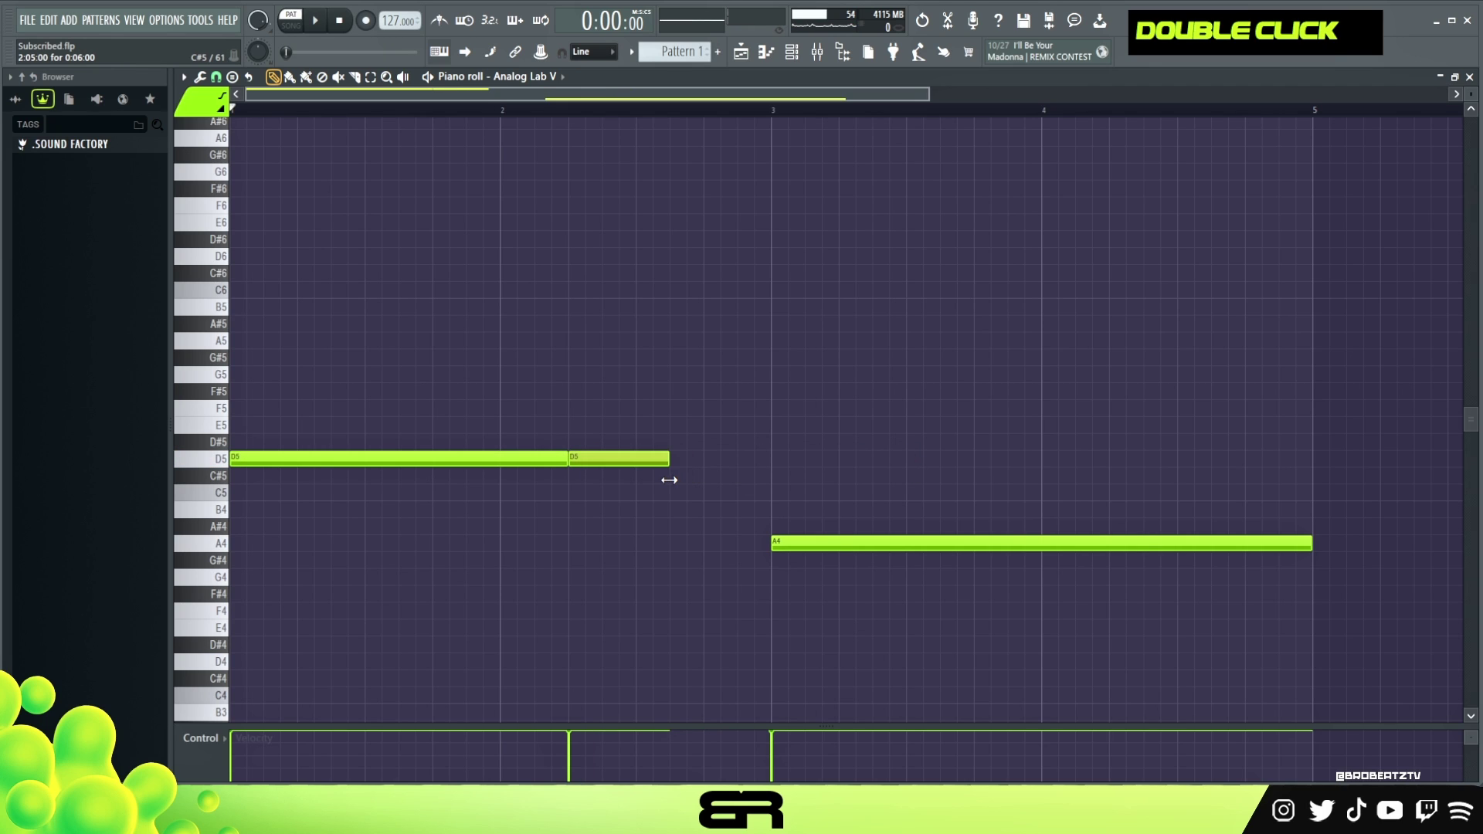
Step: Add another six-step D5 note ending at bar 3 and play back the rhythm
{"action": "key", "text": "space"}
{"action": "left_click", "coordinate": [679, 459]}
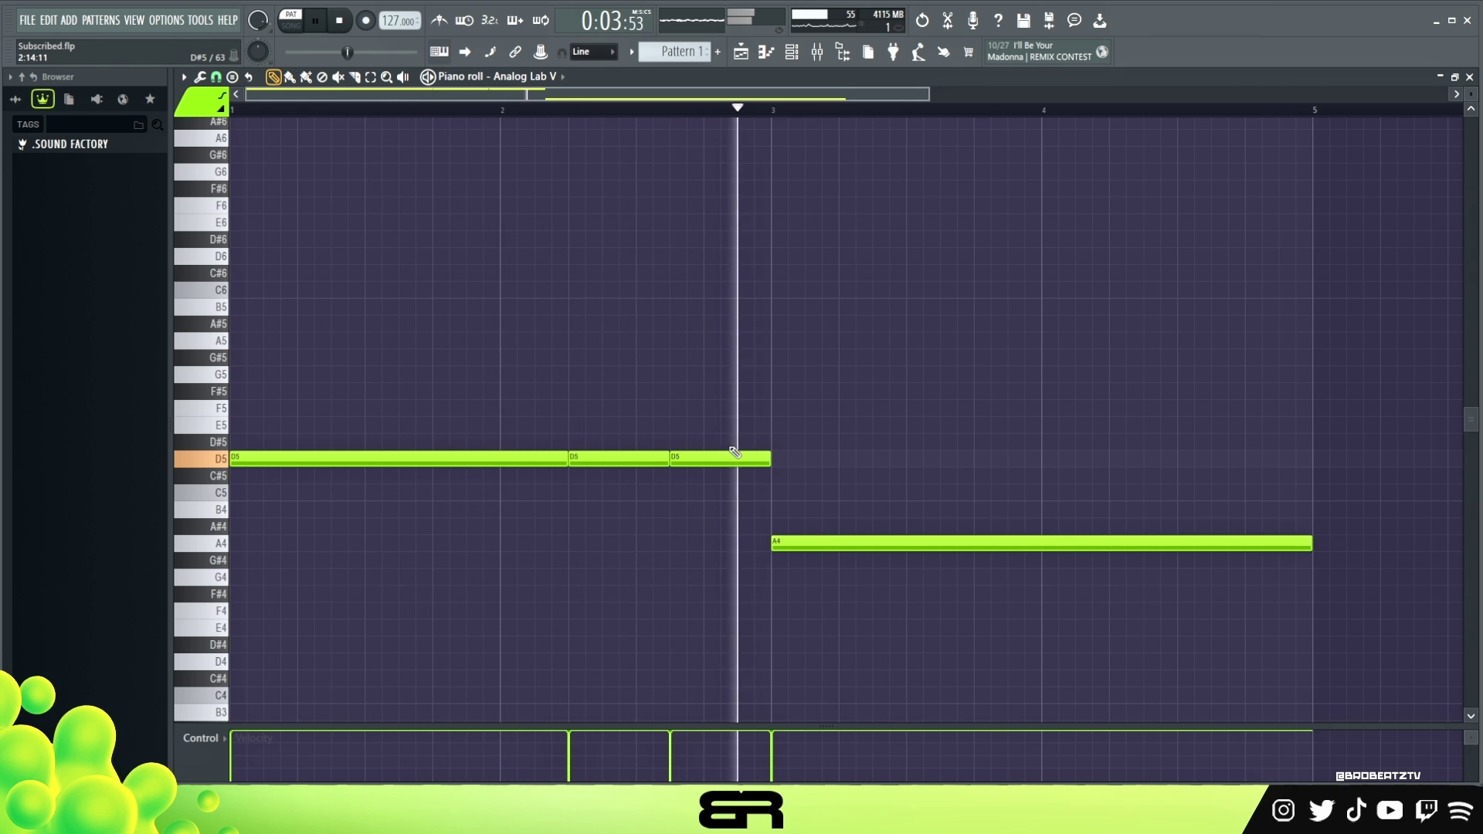
{"action": "key", "text": "space"}
{"action": "key", "text": "space"}
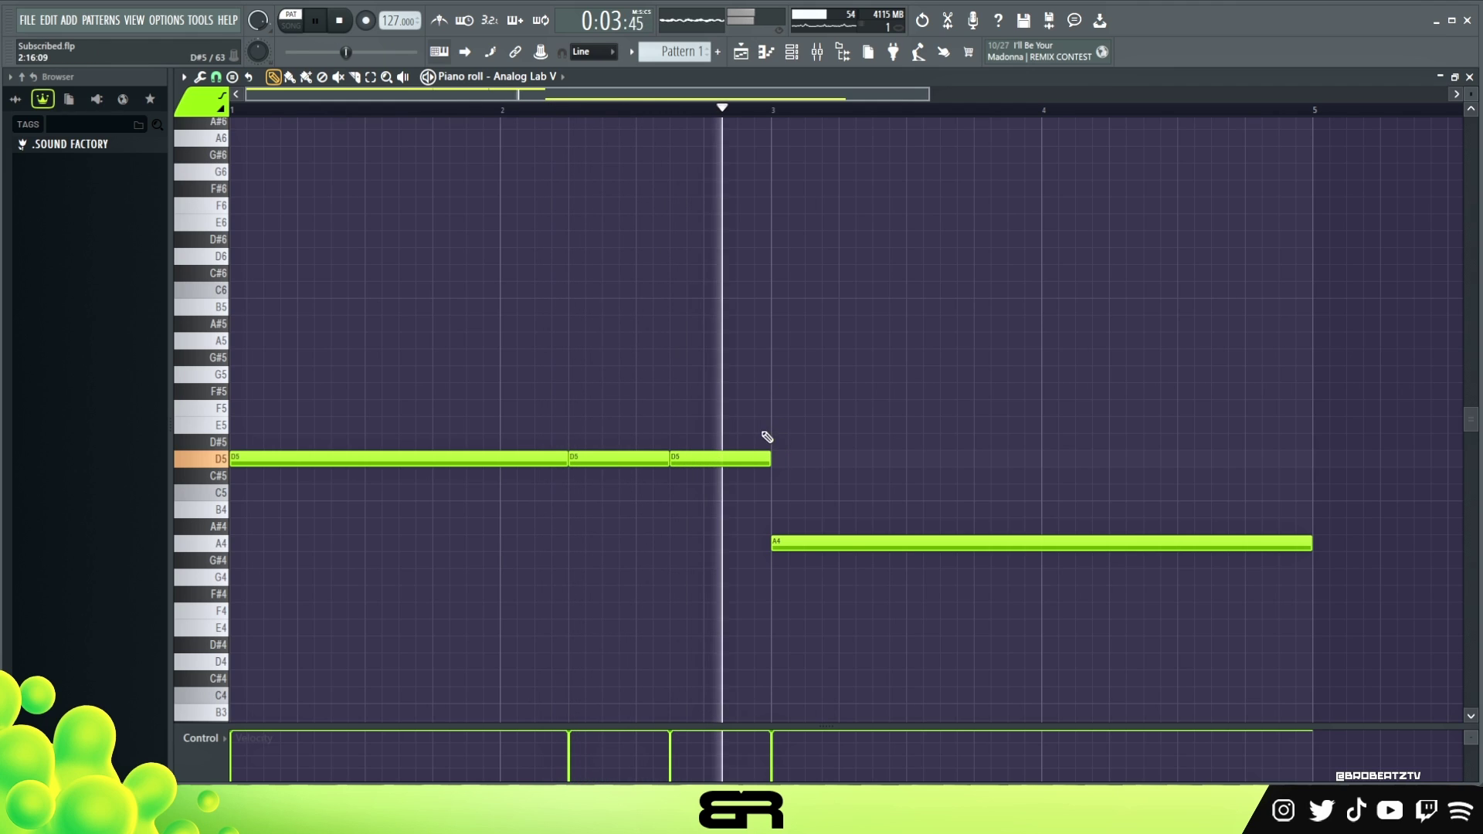
{"action": "key", "text": "space"}
Step: Replace the long A4 note with a copy of the three-note rhythm on A4, and raise its first two notes an octave to A5
{"action": "right_click", "coordinate": [873, 543]}
{"action": "left_click_drag", "start_coordinate": [828, 403], "coordinate": [805, 547]}
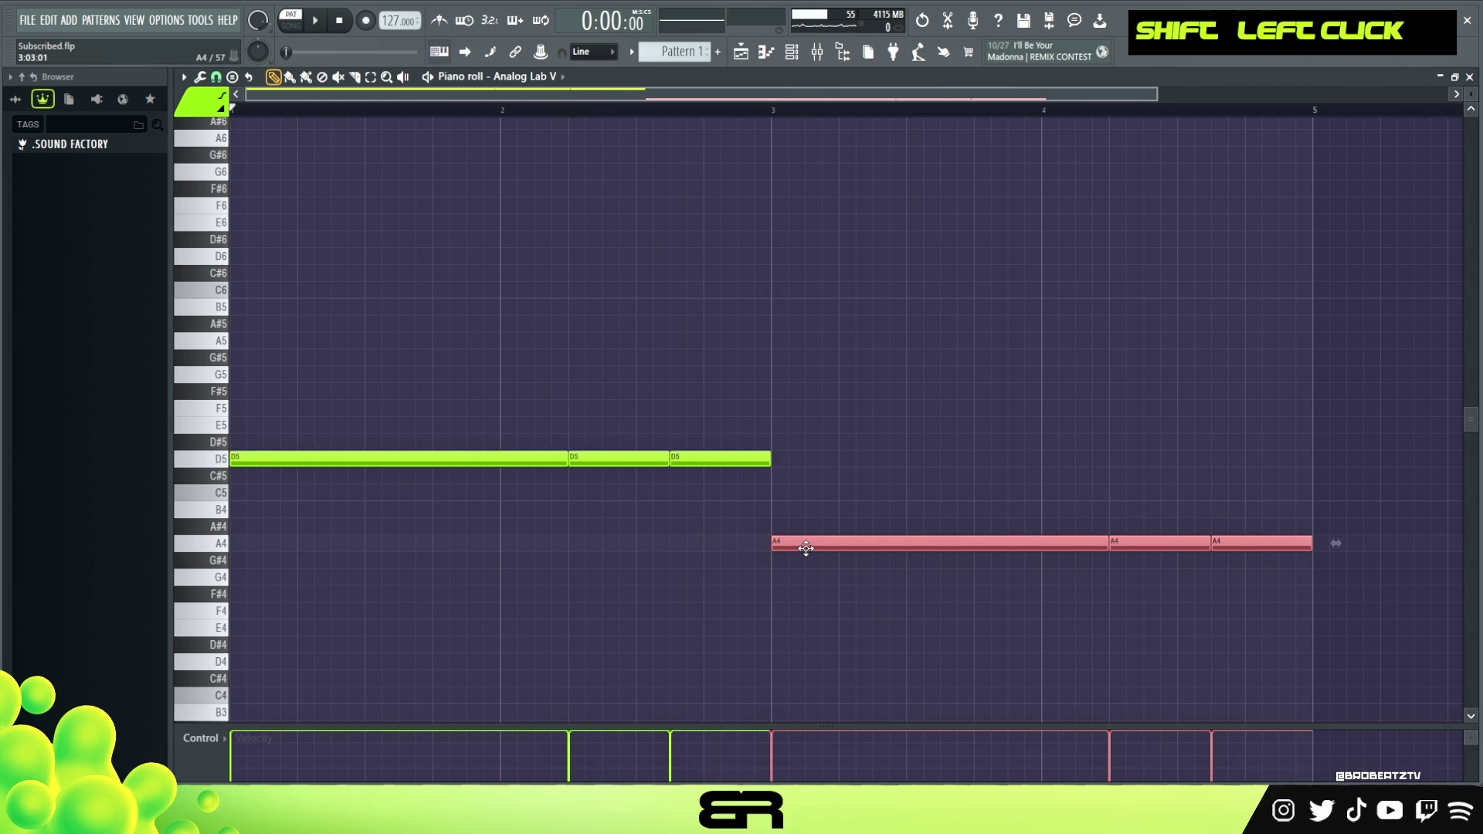
{"action": "left_click_drag", "start_coordinate": [1169, 518], "coordinate": [919, 557]}
{"action": "key", "text": "ctrl+Up"}
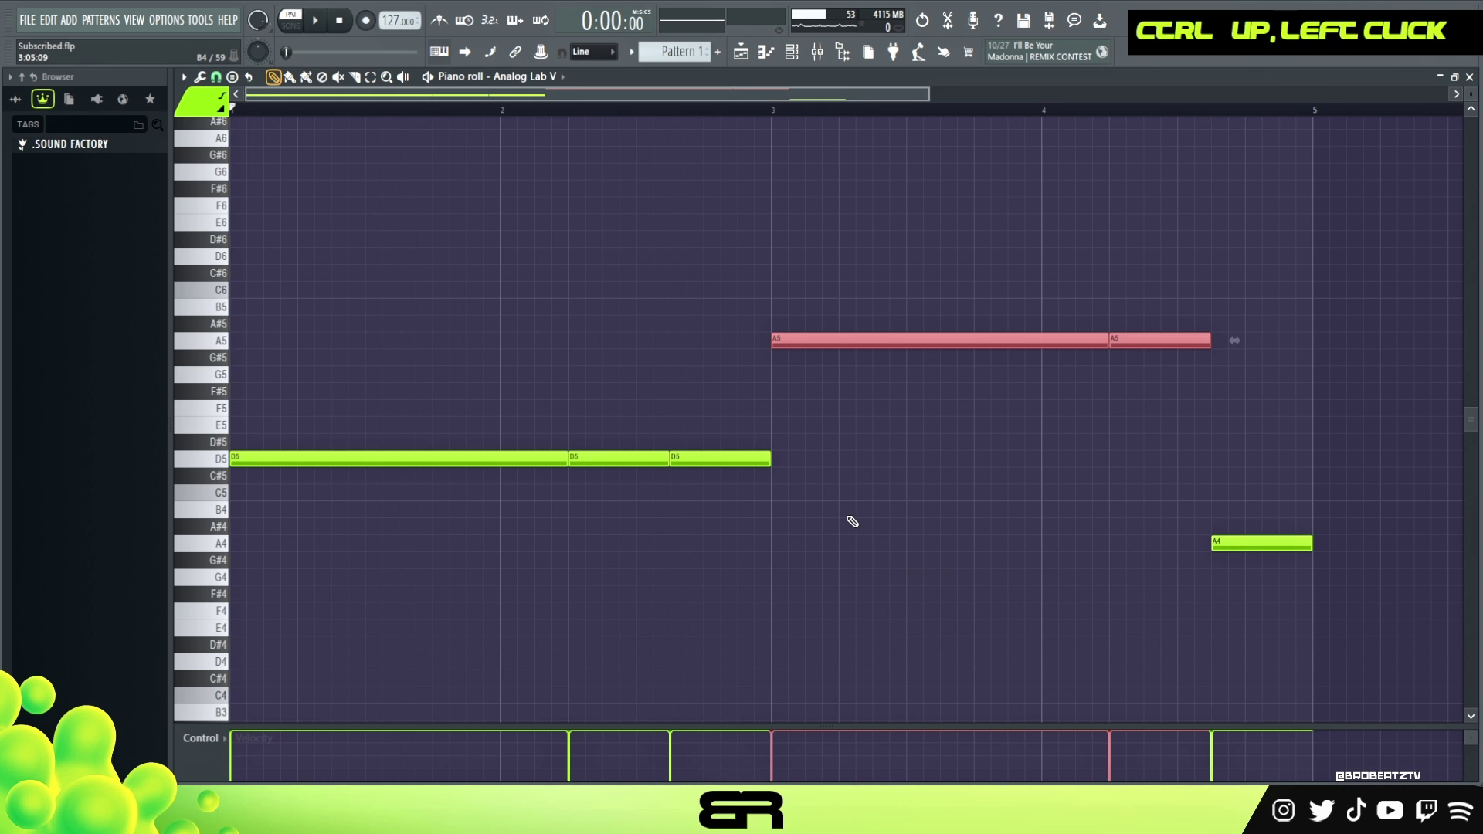
{"action": "right_click", "coordinate": [889, 544]}
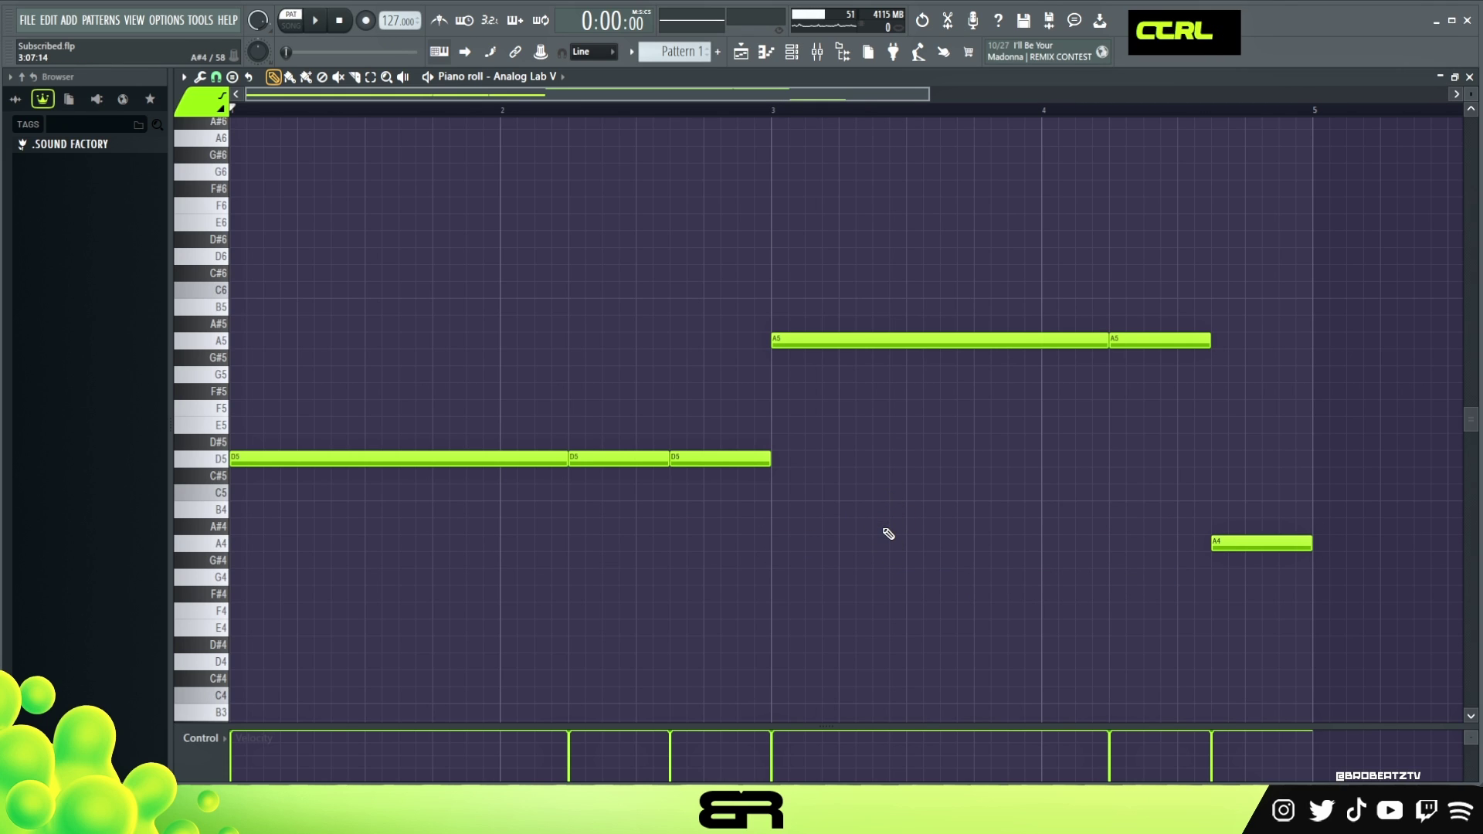
Step: Duplicate the whole four-bar pattern into bars 5 to 8 and play back bars 1 to 4
{"action": "key", "text": "ctrl+a"}
{"action": "left_click_drag", "start_coordinate": [277, 437], "coordinate": [1388, 424]}
{"action": "key", "text": "shift+Left"}
{"action": "right_click", "coordinate": [1347, 404], "text": "ctrl"}
{"action": "right_click", "coordinate": [1124, 368]}
{"action": "right_click", "coordinate": [908, 349], "text": "ctrl"}
{"action": "key", "text": "space"}
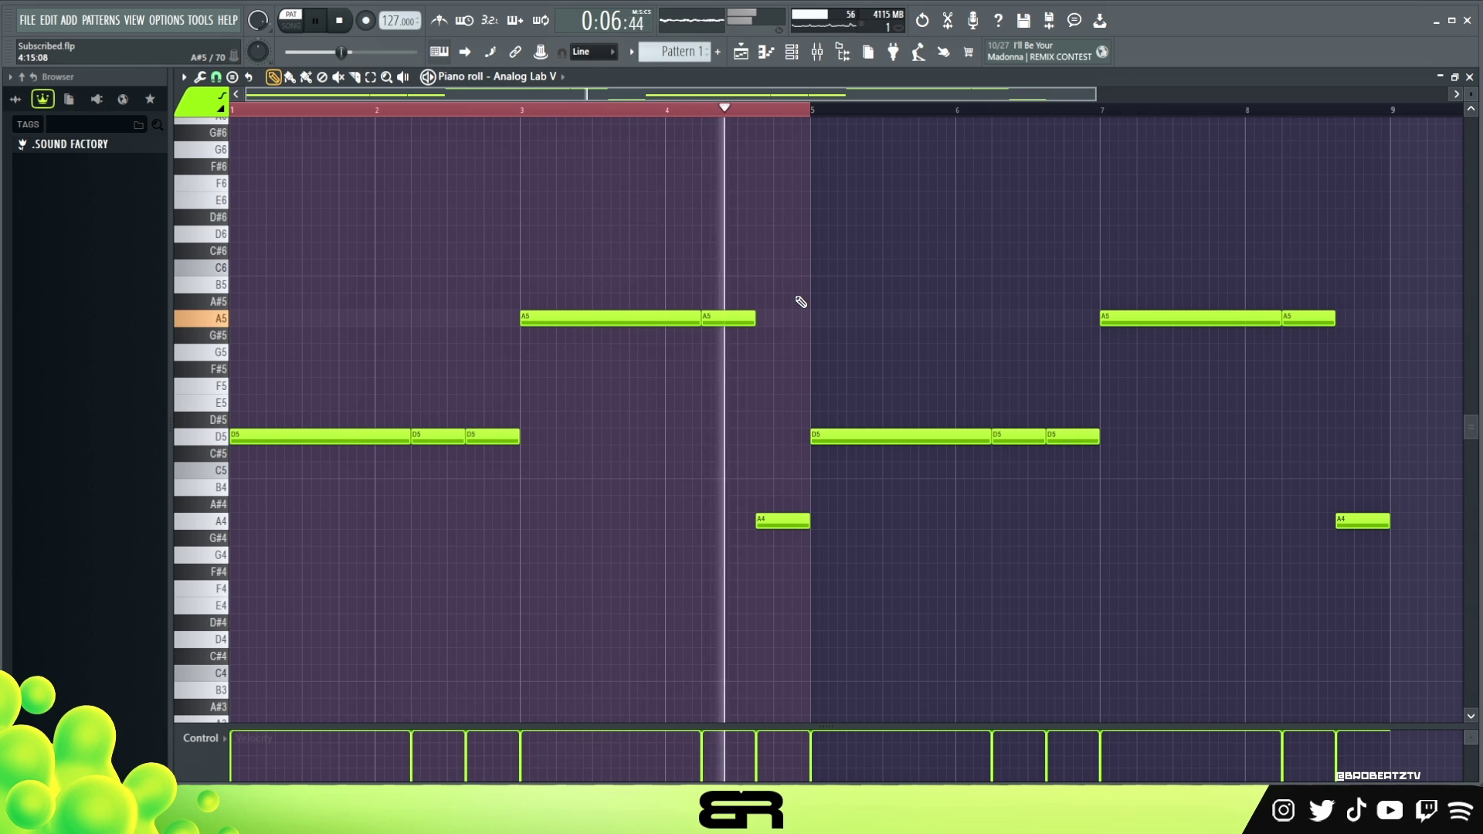
{"action": "key", "text": "space"}
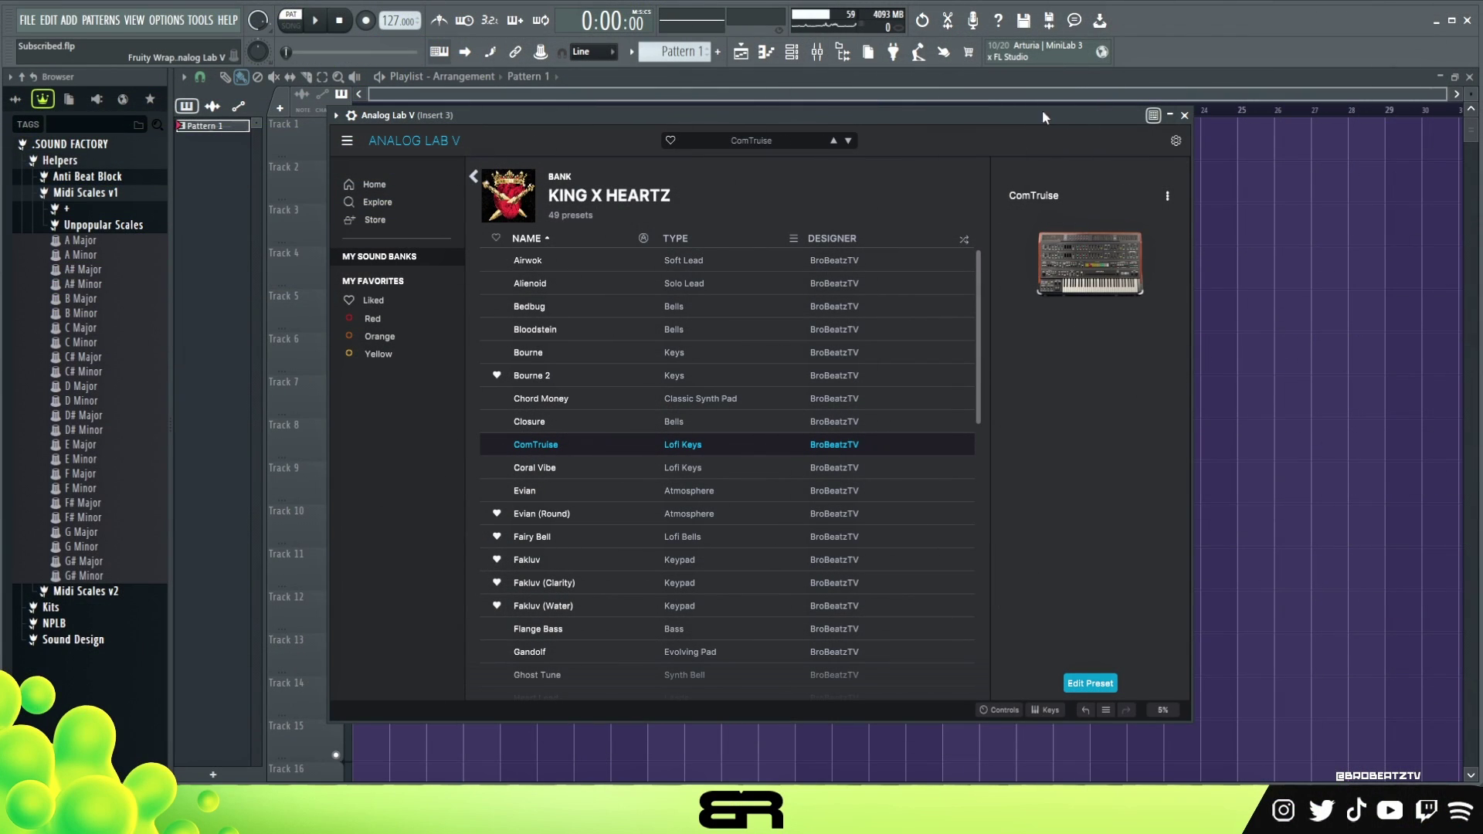
Step: Audition the ComTruise preset from the King X Heartz bank by playing a few notes
{"action": "key", "text": "e"}
{"action": "key", "text": "g"}
{"action": "key", "text": "e"}
{"action": "key", "text": "g"}
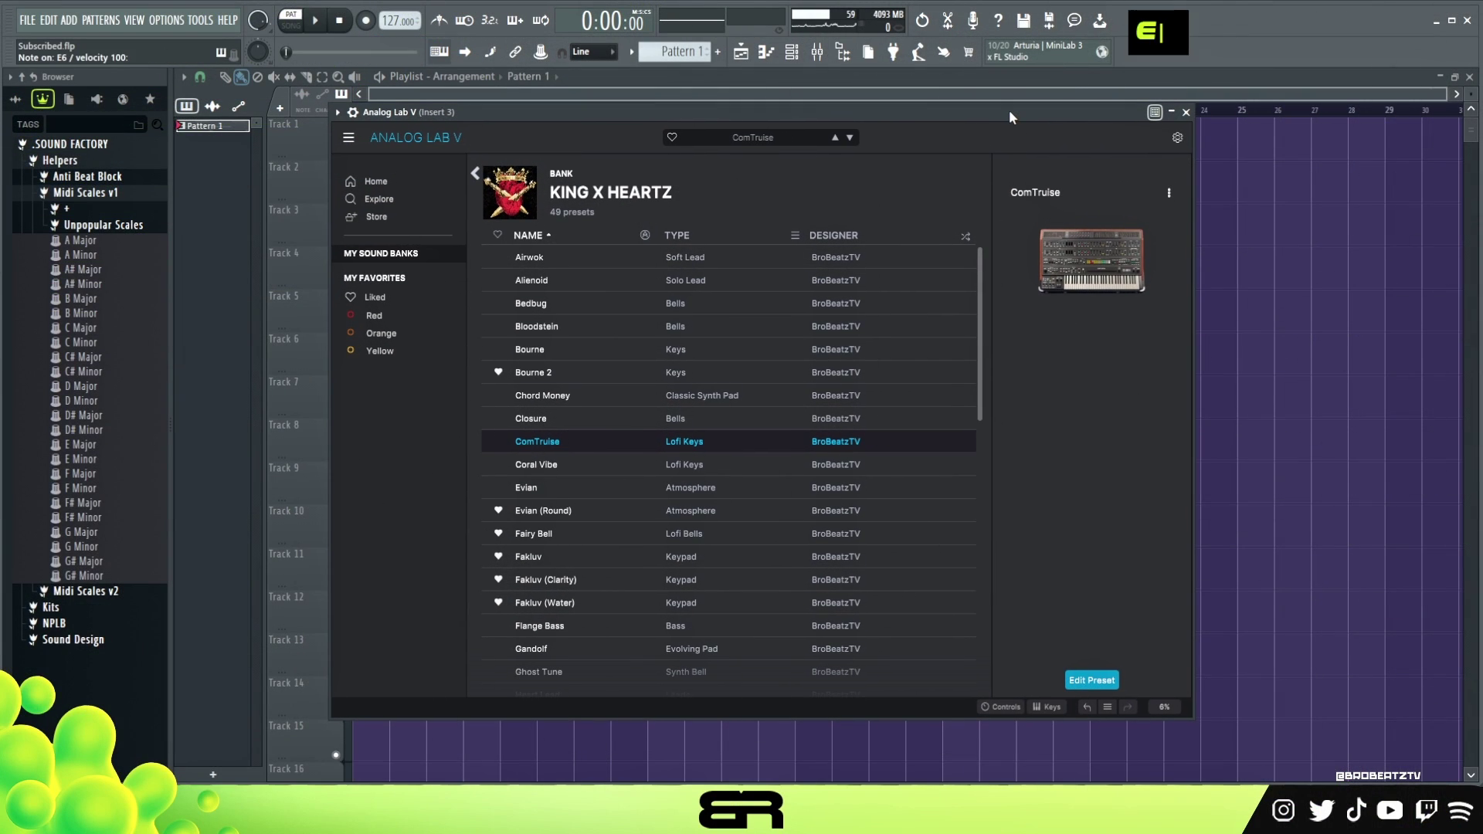
Step: Close the Analog Lab V window and review the root-note pattern in the first channel's piano roll
{"action": "left_click", "coordinate": [1182, 113]}
{"action": "left_click", "coordinate": [793, 54]}
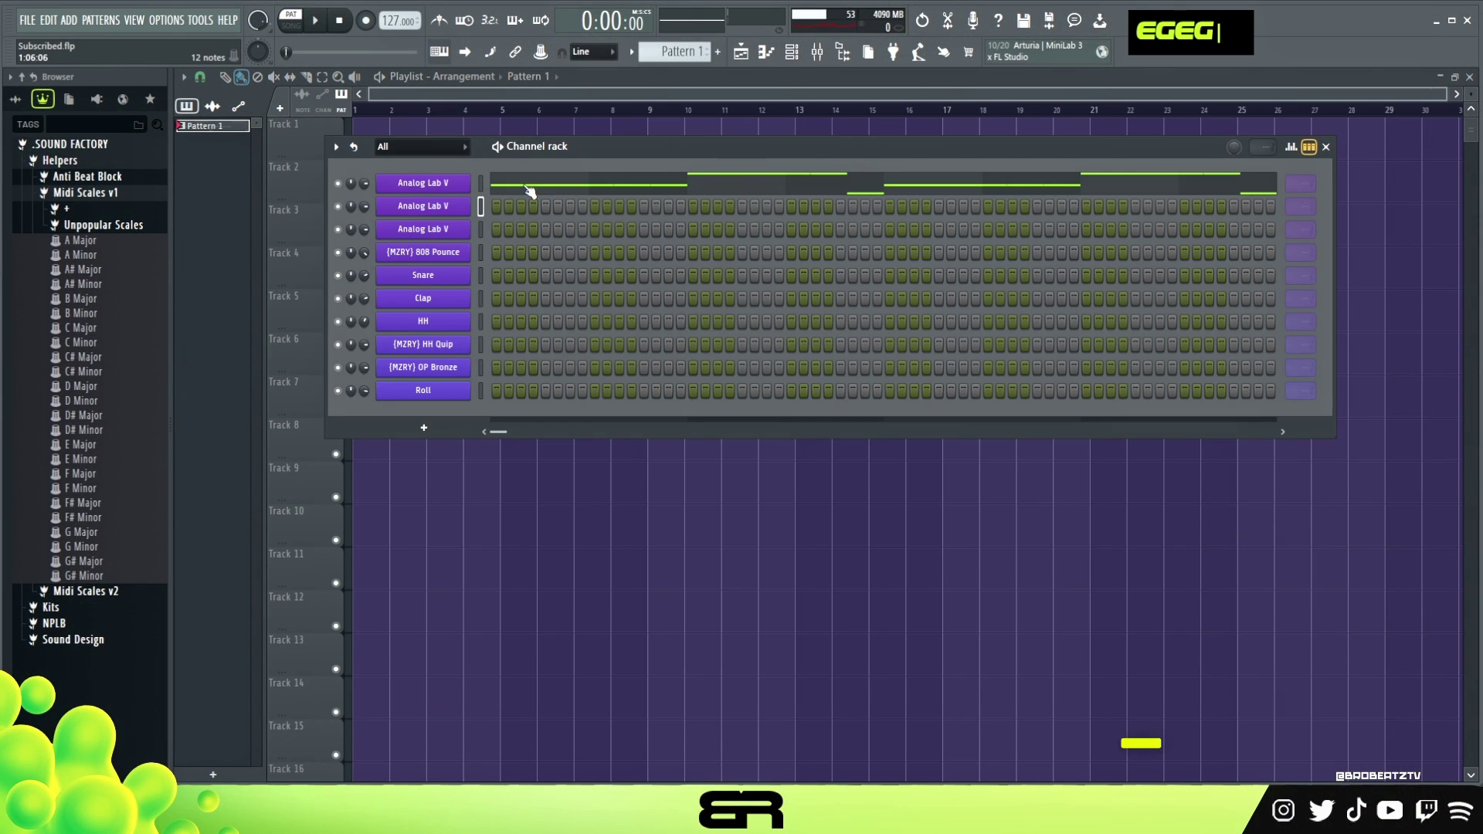
{"action": "left_click", "coordinate": [530, 191]}
{"action": "key", "text": "ctrl"}
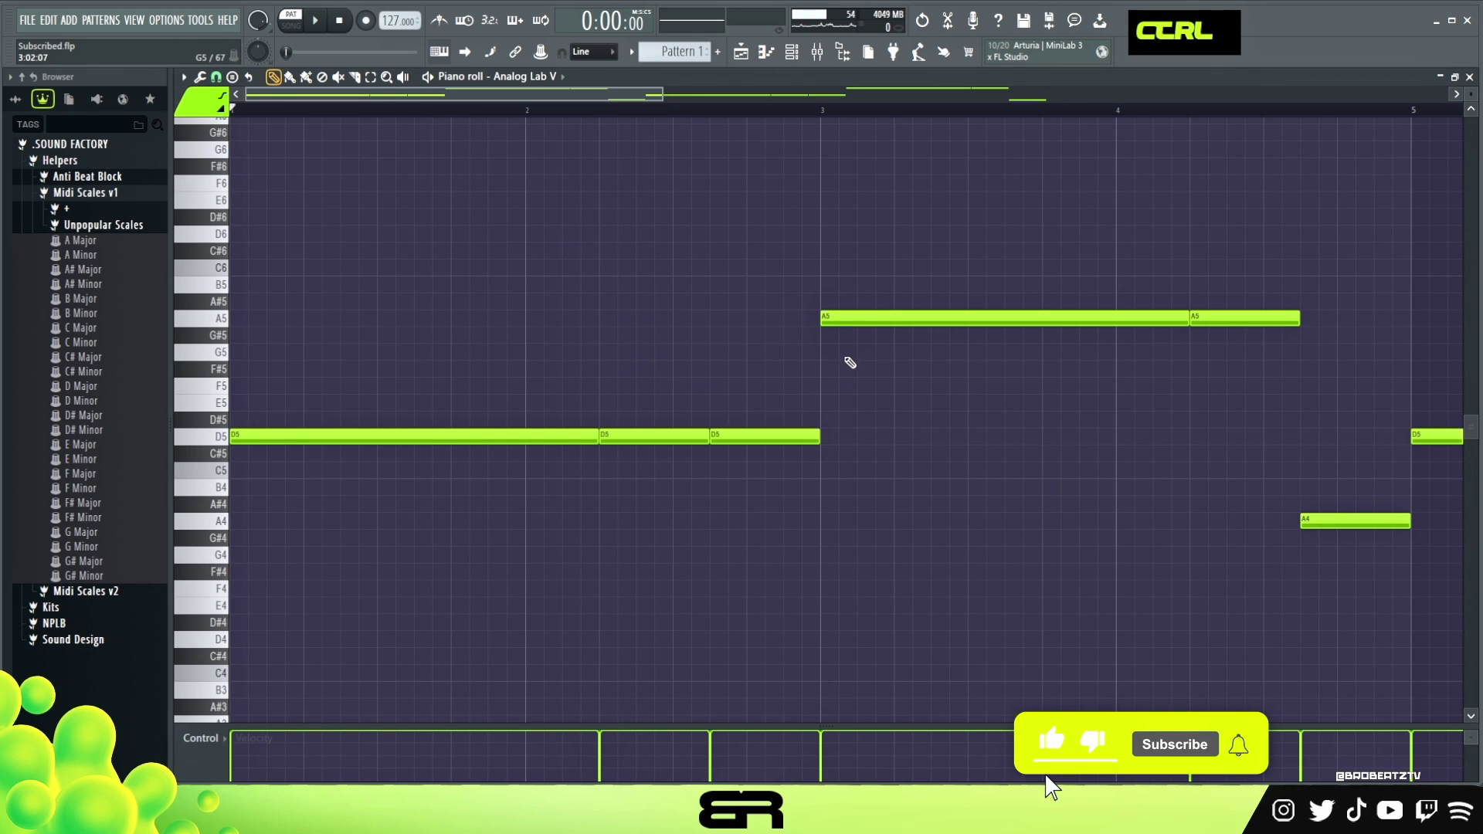
{"action": "left_click_drag", "start_coordinate": [287, 416], "coordinate": [753, 481]}
{"action": "left_click", "coordinate": [851, 502], "text": "ctrl"}
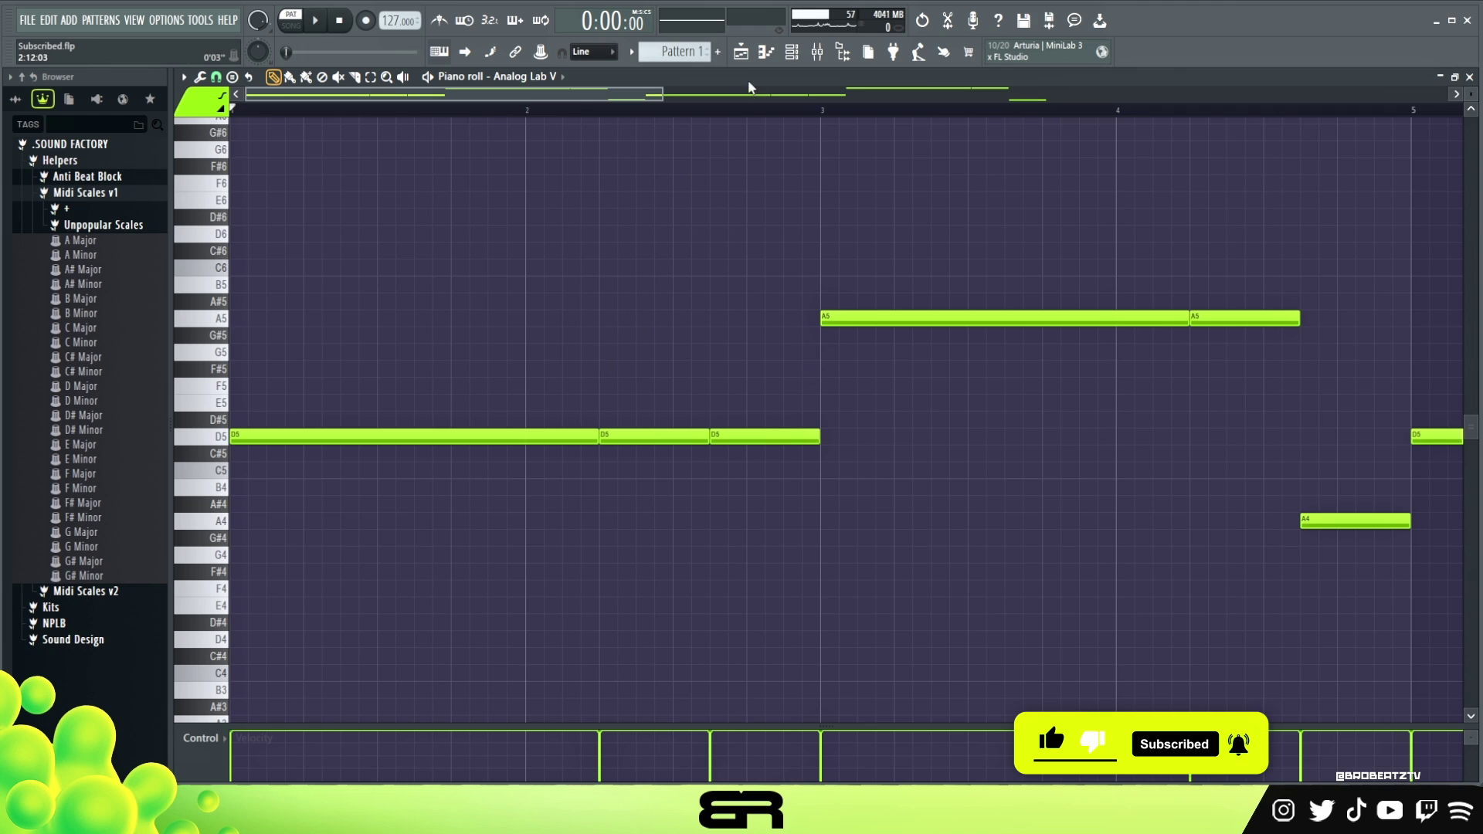
Step: Add the A Major MIDI scale to the channel rack above the Analog Lab V channels and collapse the .SOUND FACTORY folder
{"action": "left_click", "coordinate": [804, 66]}
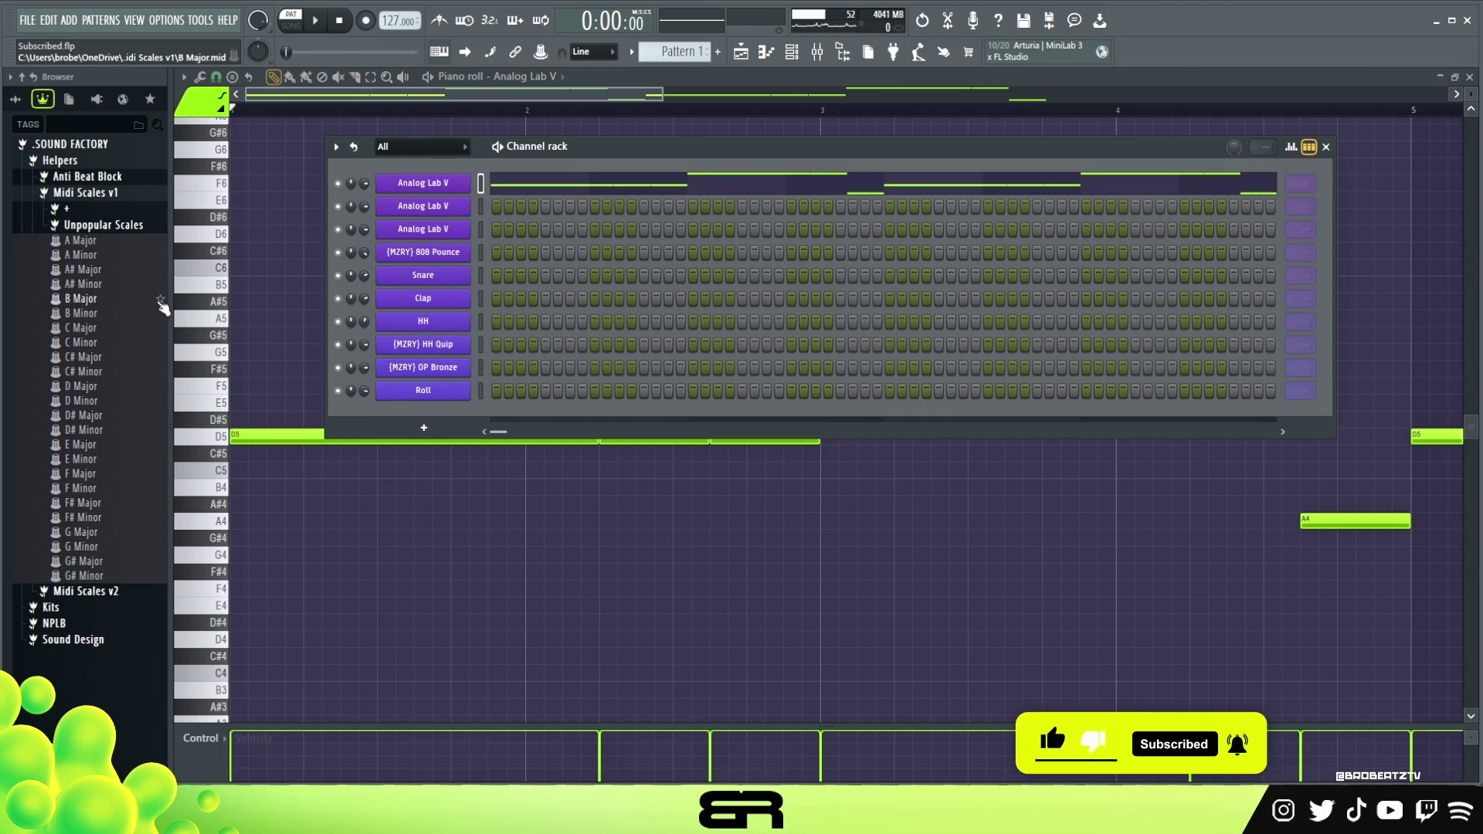
{"action": "mouse_move", "coordinate": [849, 154]}
{"action": "left_mouse_down"}
{"action": "mouse_move", "coordinate": [854, 440]}
{"action": "mouse_move", "coordinate": [825, 187]}
{"action": "left_mouse_up"}
{"action": "left_click_drag", "start_coordinate": [122, 245], "coordinate": [456, 198]}
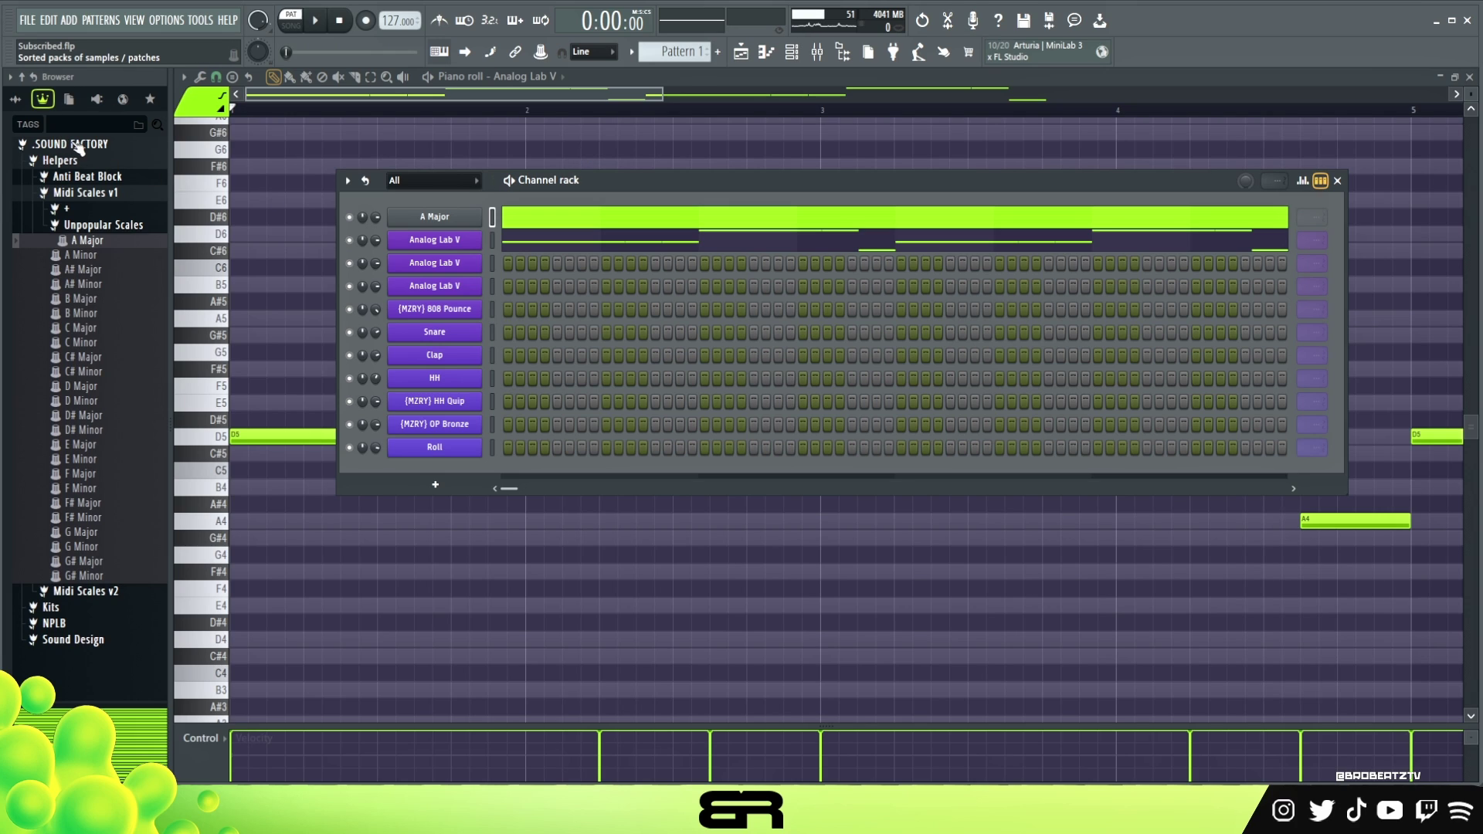
{"action": "left_click", "coordinate": [79, 145]}
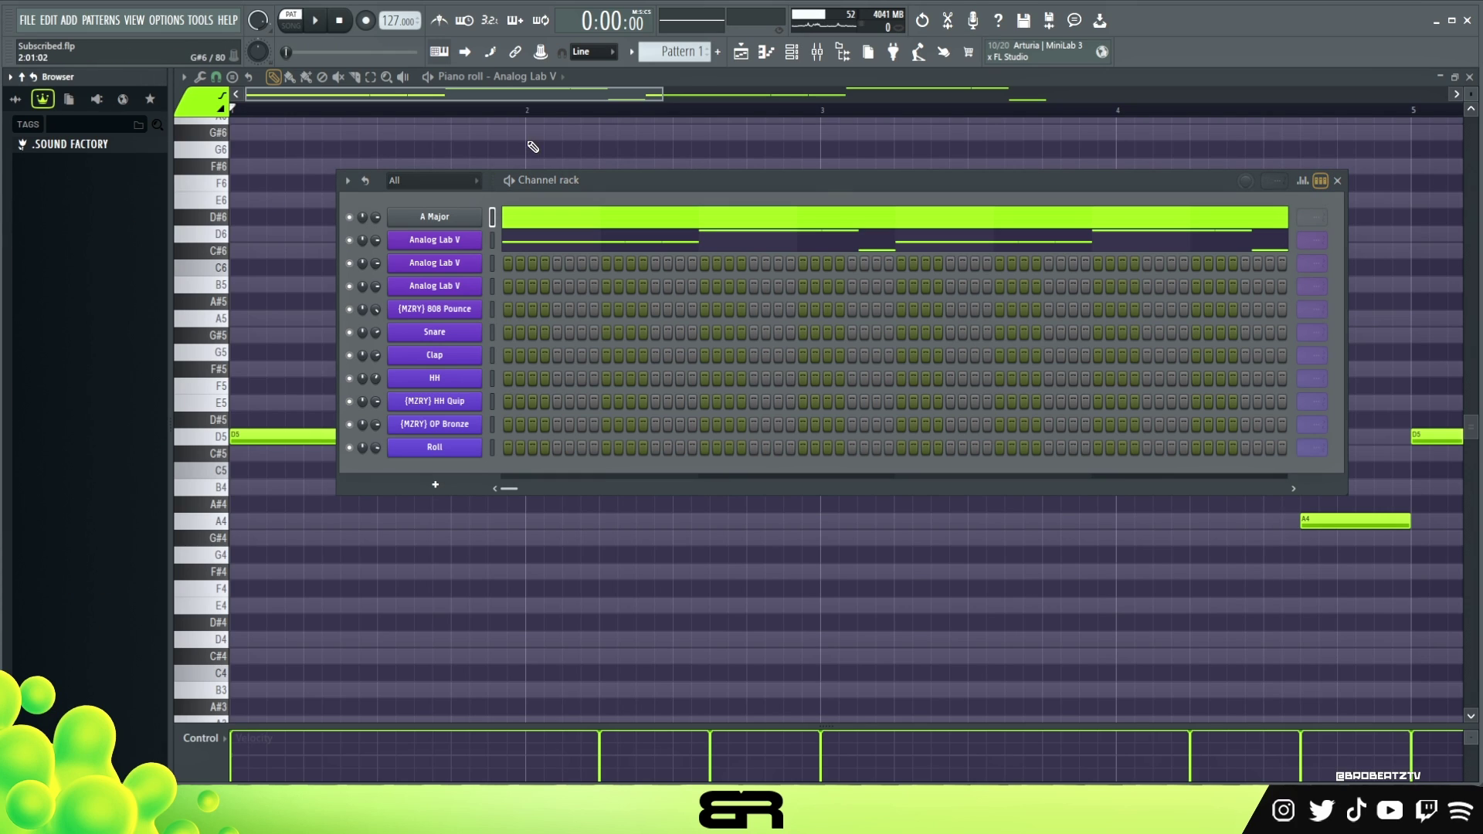
Step: Open the empty piano roll of the second Analog Lab V channel and fit the view around bars 1 to 4
{"action": "right_click", "coordinate": [474, 270]}
{"action": "left_click", "coordinate": [519, 266]}
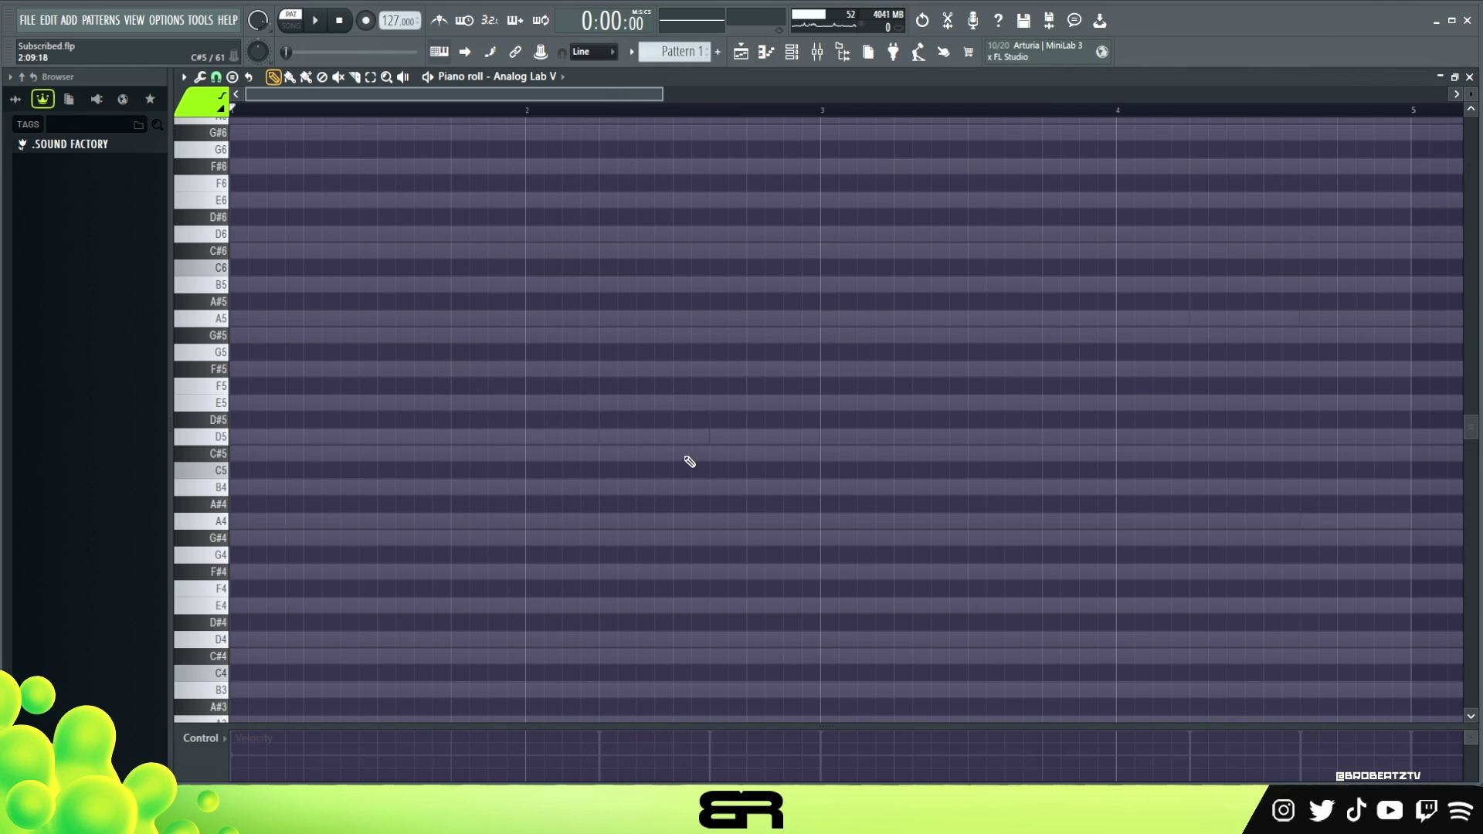
{"action": "left_click", "coordinate": [792, 51]}
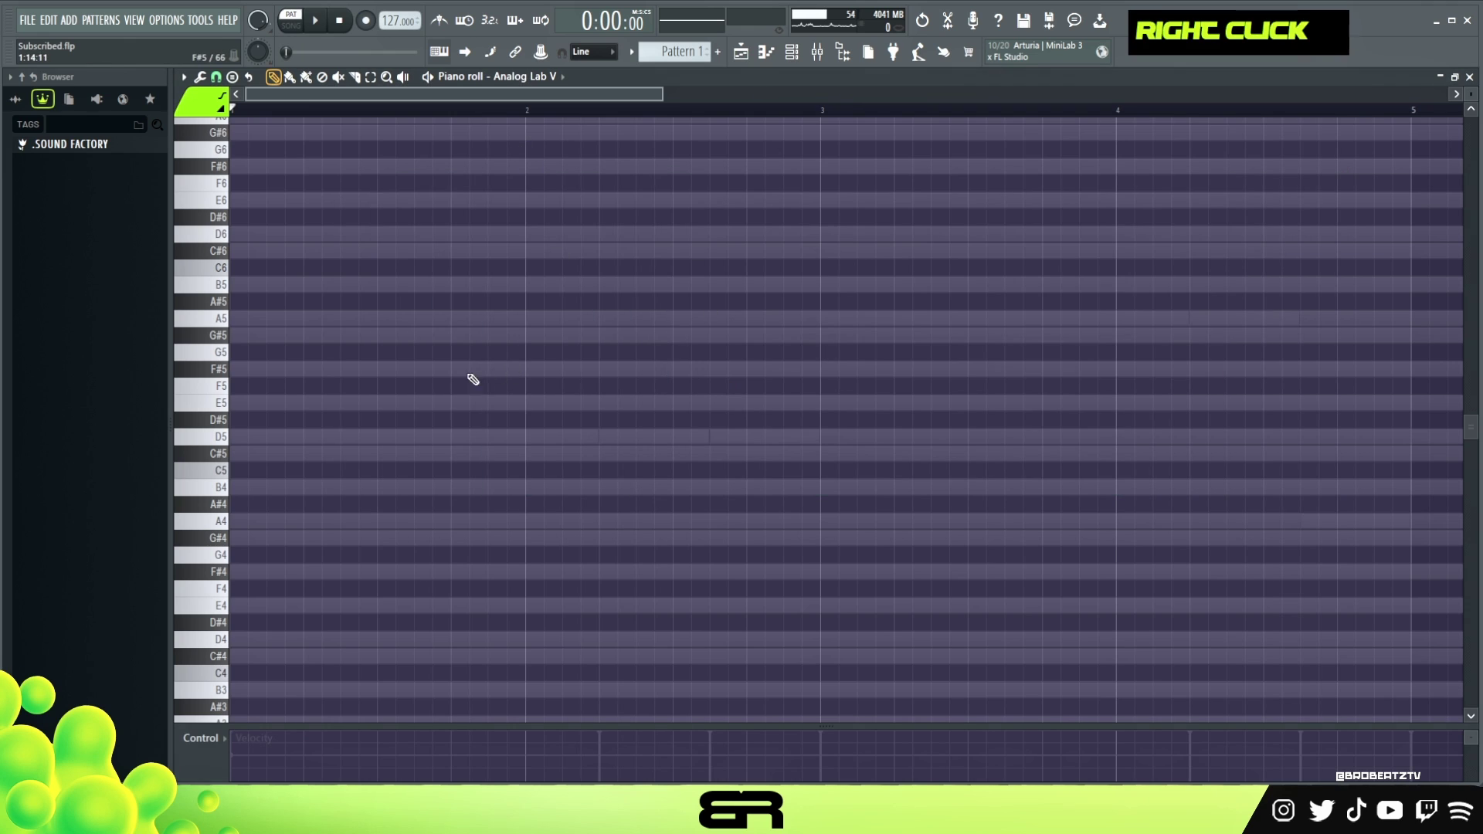
{"action": "scroll", "coordinate": [450, 312], "scroll_direction": "up", "scroll_amount": 2}
{"action": "left_click_drag", "start_coordinate": [662, 94], "coordinate": [644, 94]}
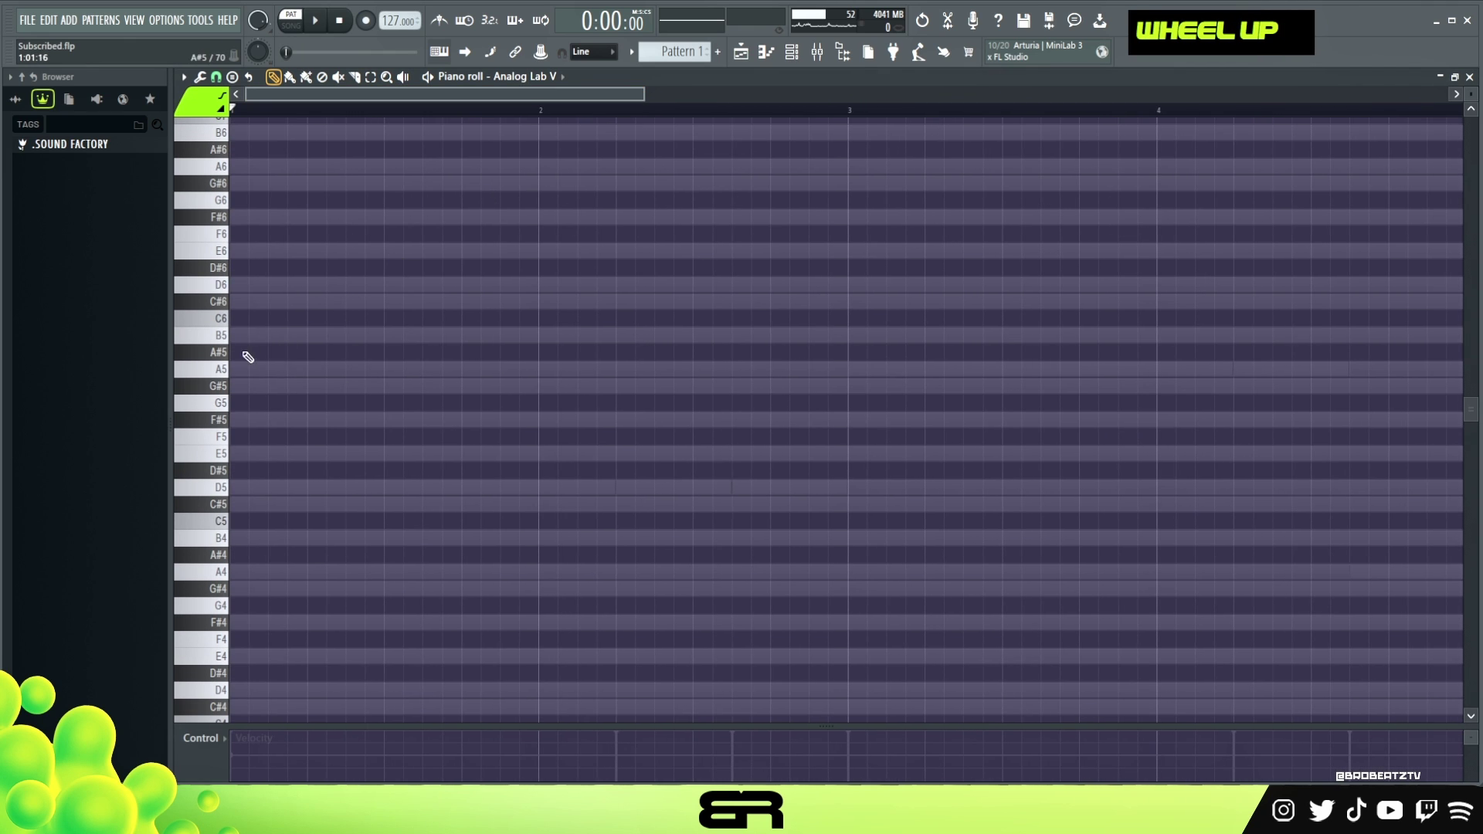
Step: Audition B5 and D6 over the root notes, and place a short E6 note on step 7 of bar 1
{"action": "key", "text": "space"}
{"action": "left_click", "coordinate": [217, 333]}
{"action": "left_click", "coordinate": [216, 289]}
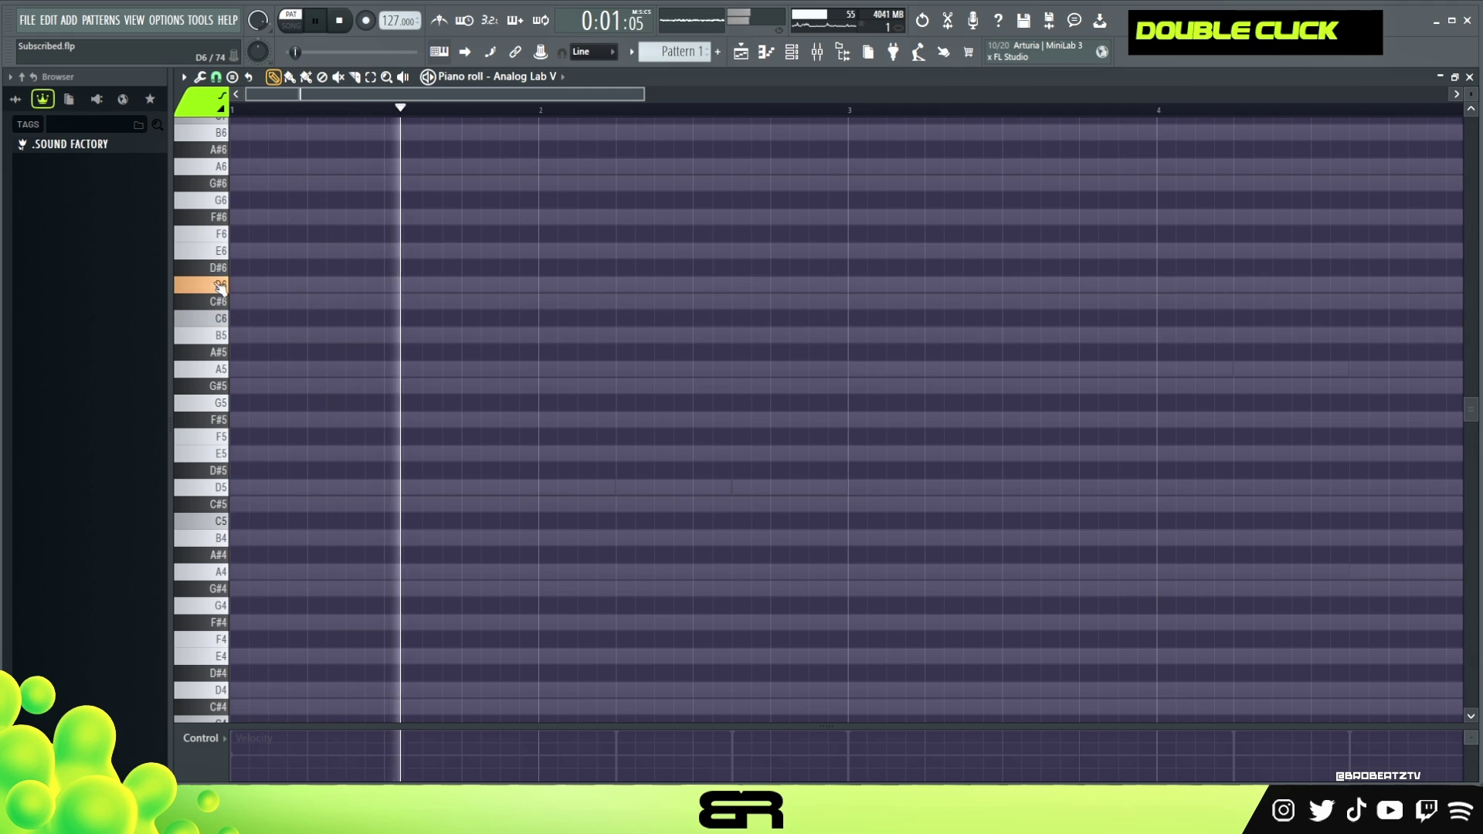
{"action": "key", "text": "space"}
{"action": "key", "text": "space"}
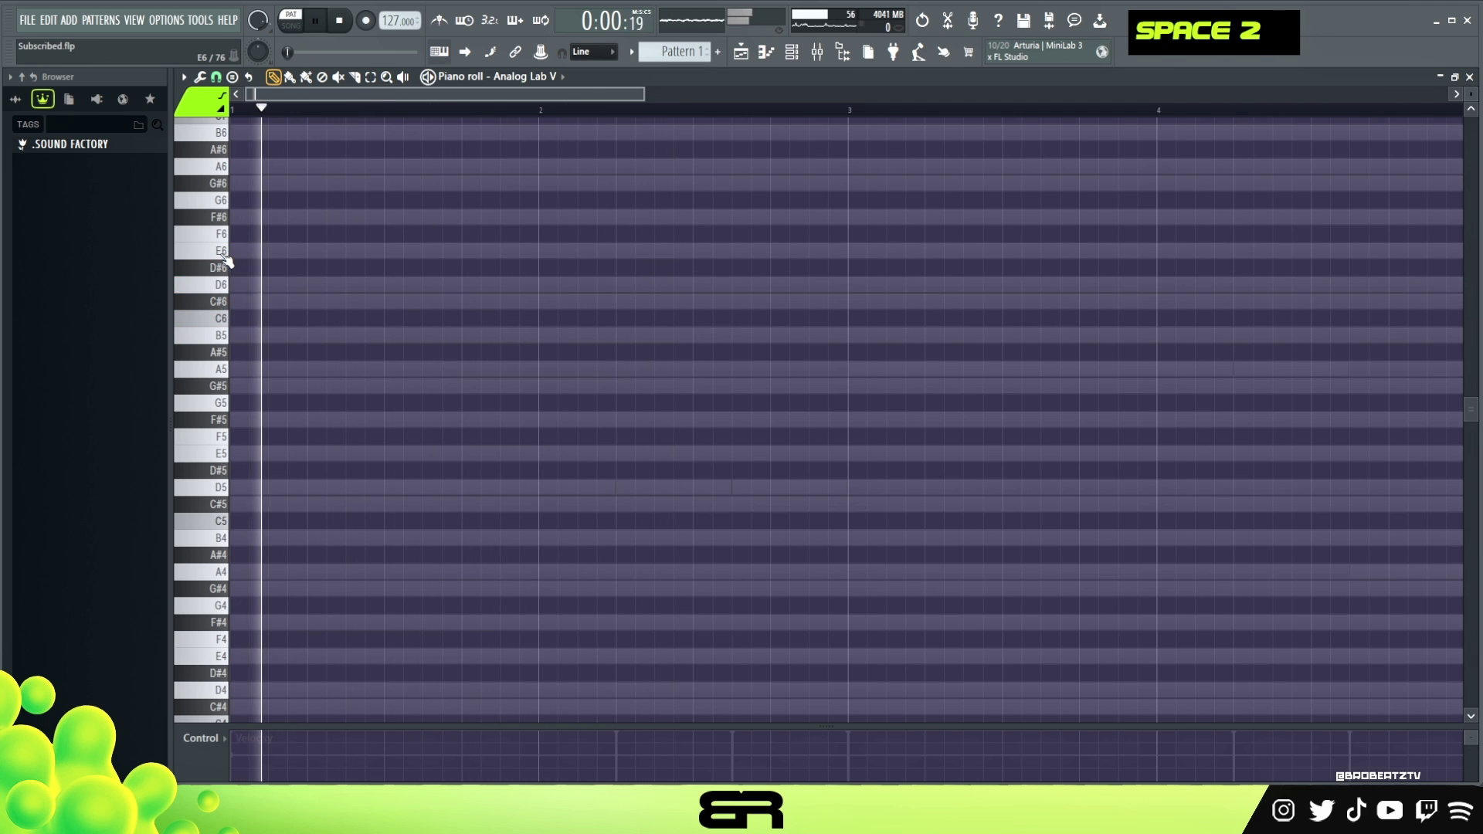
{"action": "key", "text": "space"}
{"action": "left_click", "coordinate": [346, 253]}
{"action": "key", "text": "space"}
{"action": "key", "text": "space"}
{"action": "left_click_drag", "start_coordinate": [726, 252], "coordinate": [391, 252]}
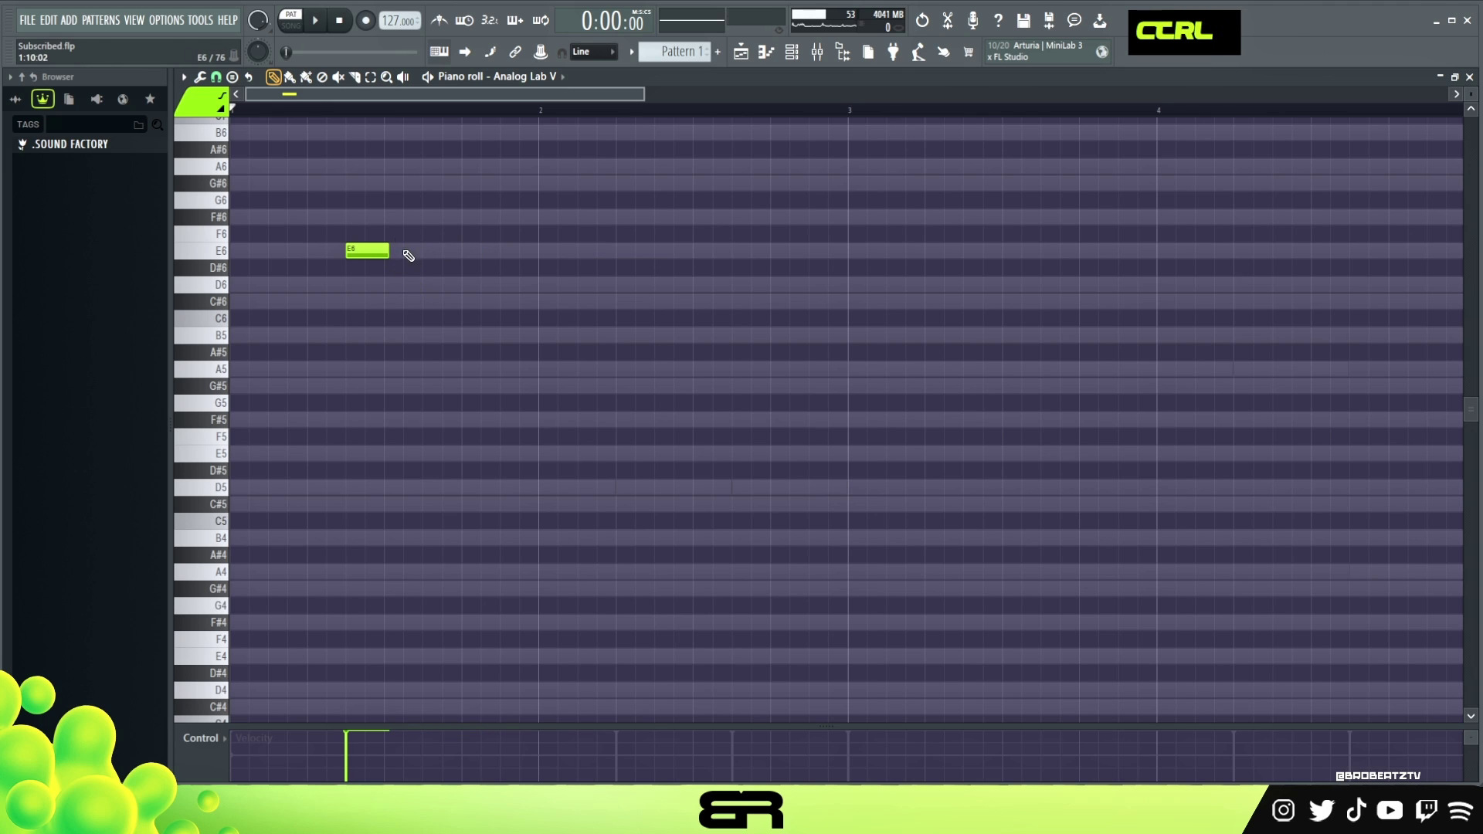
Step: Add descending D6, C#6 and G#5 notes from step 13 of bar 1 into bar 2 and play them back
{"action": "left_click", "coordinate": [369, 251], "text": "ctrl"}
{"action": "left_click", "coordinate": [475, 285], "text": "shift"}
{"action": "left_click", "coordinate": [506, 299]}
{"action": "left_click_drag", "start_coordinate": [519, 301], "coordinate": [555, 381]}
{"action": "key", "text": "space"}
{"action": "key", "text": "space"}
{"action": "key", "text": "space"}
{"action": "right_click", "coordinate": [569, 430]}
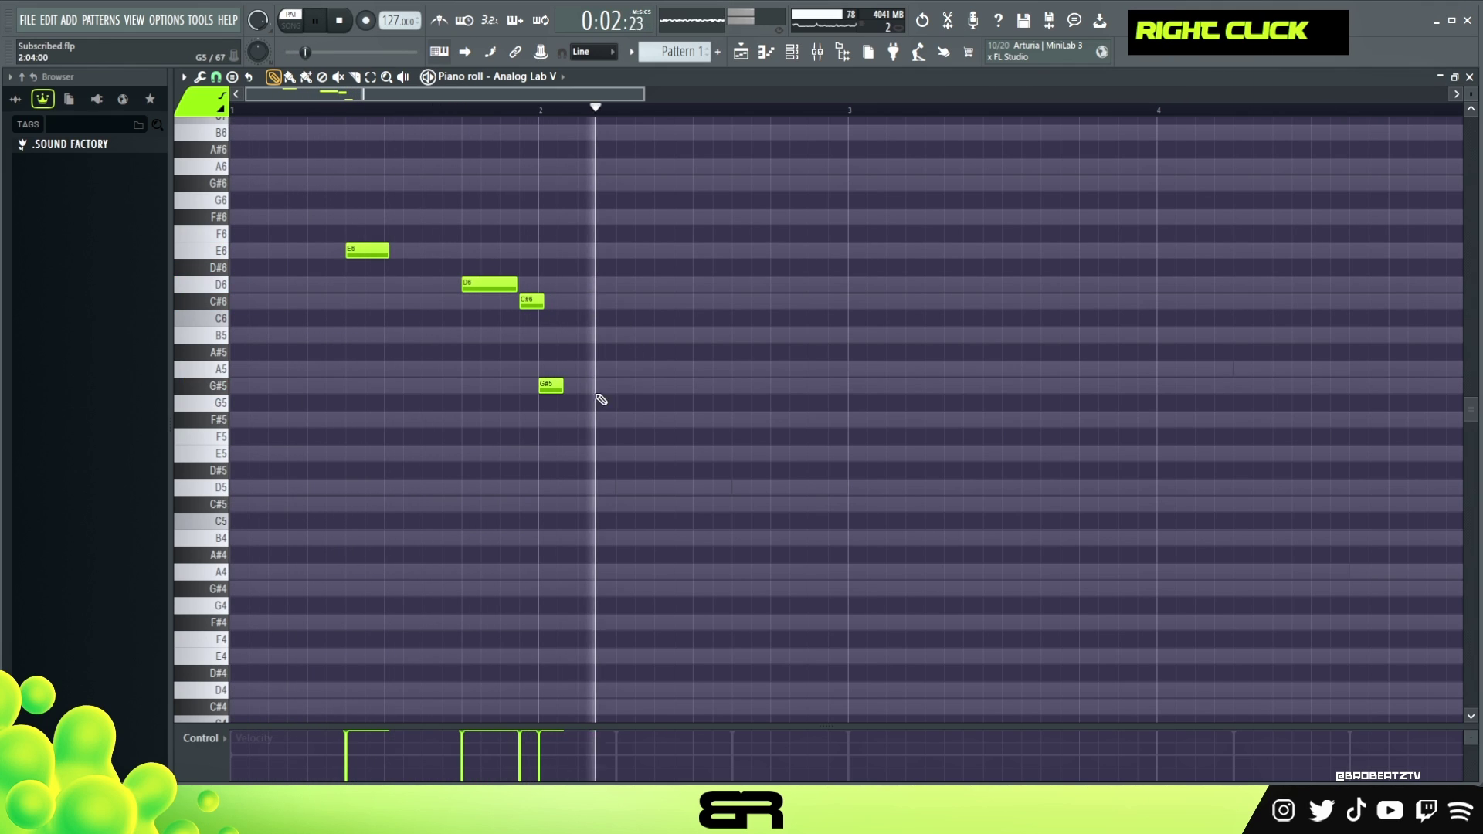
Step: Add a one-step A5 note on step 4 of bar 2, lengthening the G#5 before it and shortening the C#6
{"action": "key", "text": "space"}
{"action": "left_click", "coordinate": [600, 368]}
{"action": "key", "text": "space"}
{"action": "left_click_drag", "start_coordinate": [562, 386], "coordinate": [593, 387]}
{"action": "right_click", "coordinate": [539, 345]}
{"action": "left_click_drag", "start_coordinate": [543, 301], "coordinate": [534, 301]}
{"action": "left_click_drag", "start_coordinate": [621, 369], "coordinate": [614, 370]}
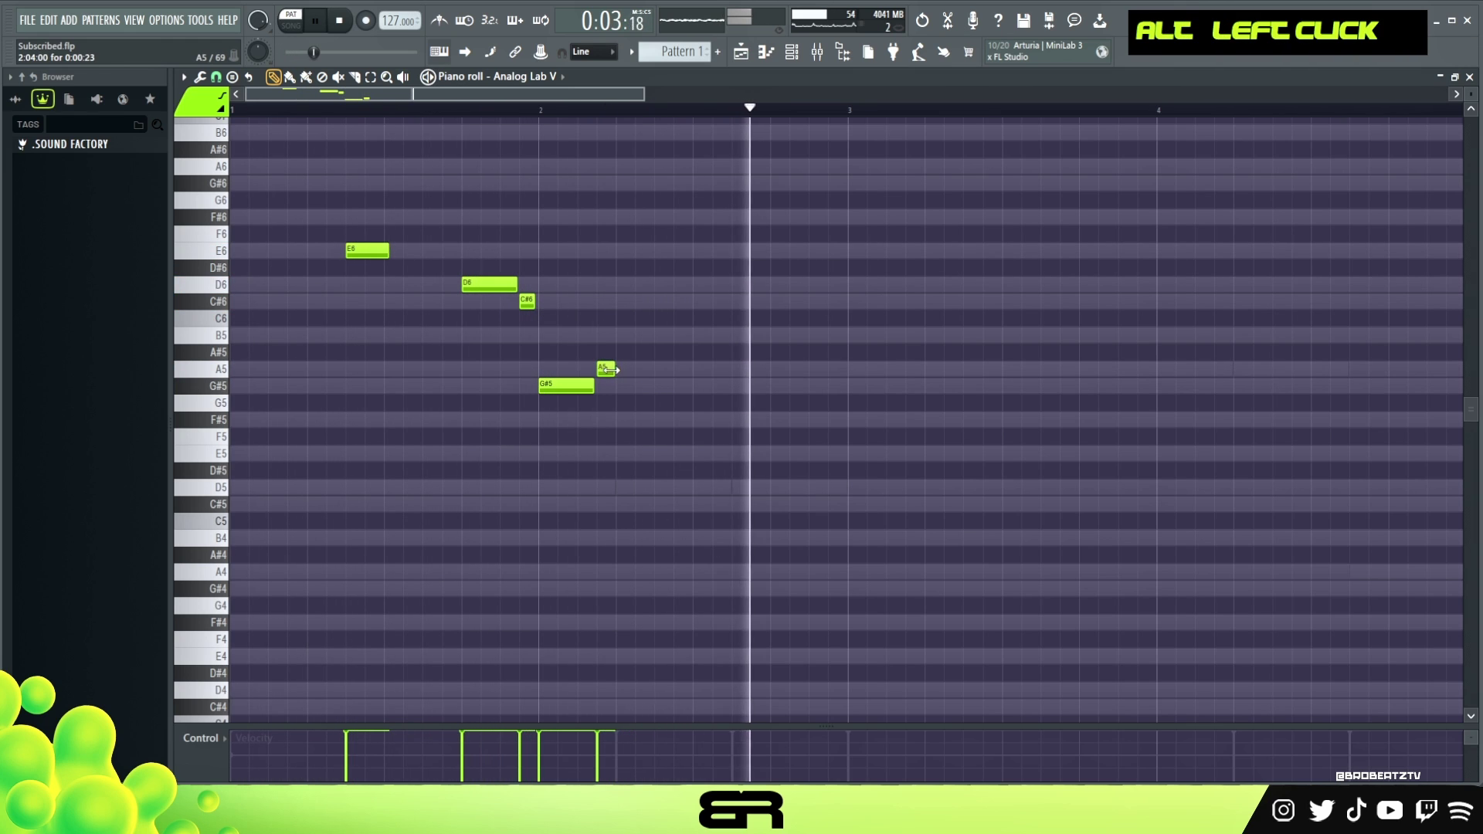
{"action": "key", "text": "space"}
Step: Copy the E6 note into bar 2, lower it an octave to E5 on step 9, and play back the phrase
{"action": "left_click_drag", "start_coordinate": [349, 253], "coordinate": [639, 258]}
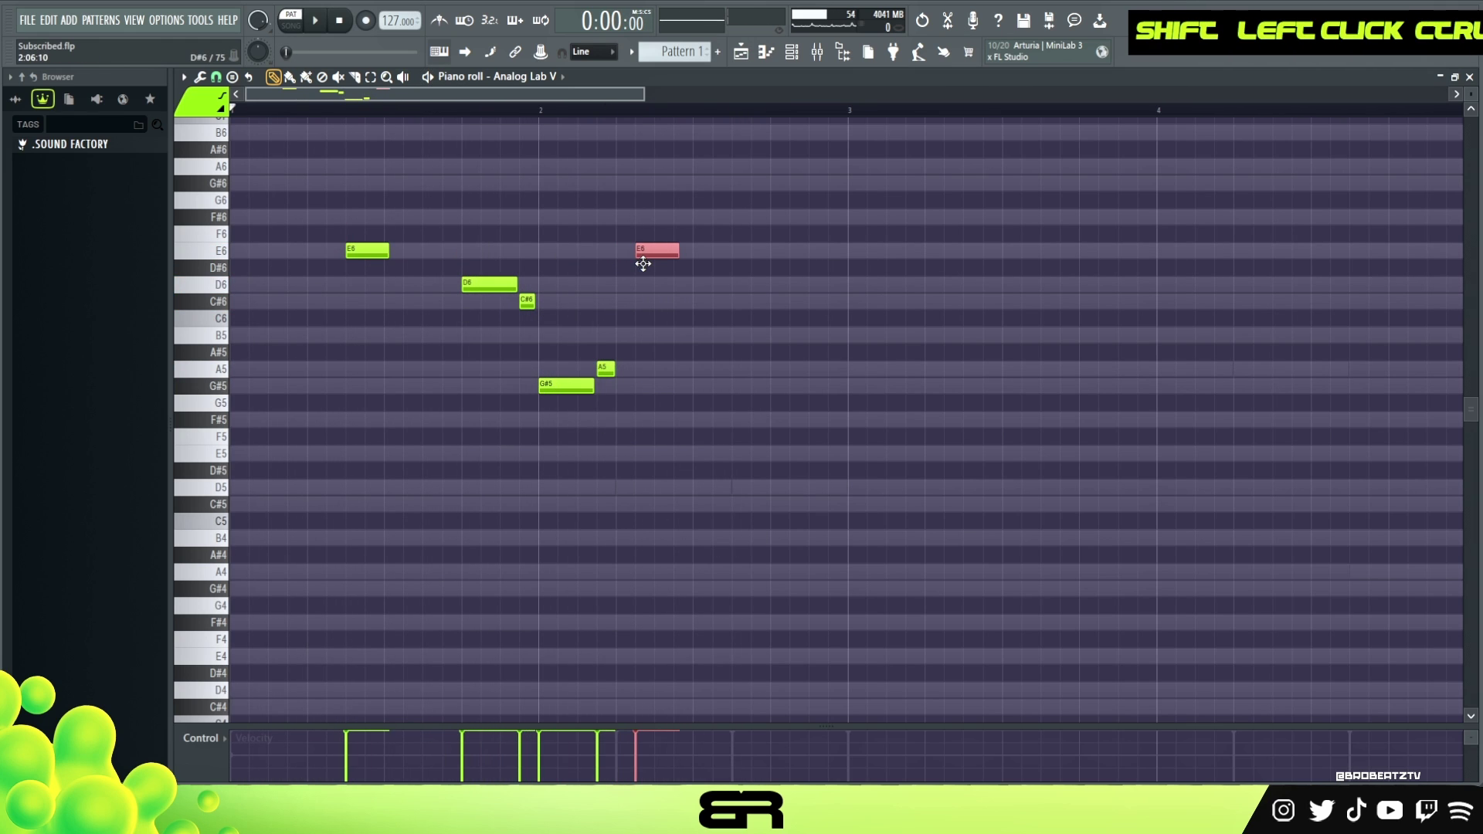
{"action": "key", "text": "space"}
{"action": "key", "text": "ctrl+Down"}
{"action": "left_click_drag", "start_coordinate": [672, 451], "coordinate": [718, 455]}
{"action": "key", "text": "space"}
{"action": "key", "text": "space"}
{"action": "right_click", "coordinate": [724, 403]}
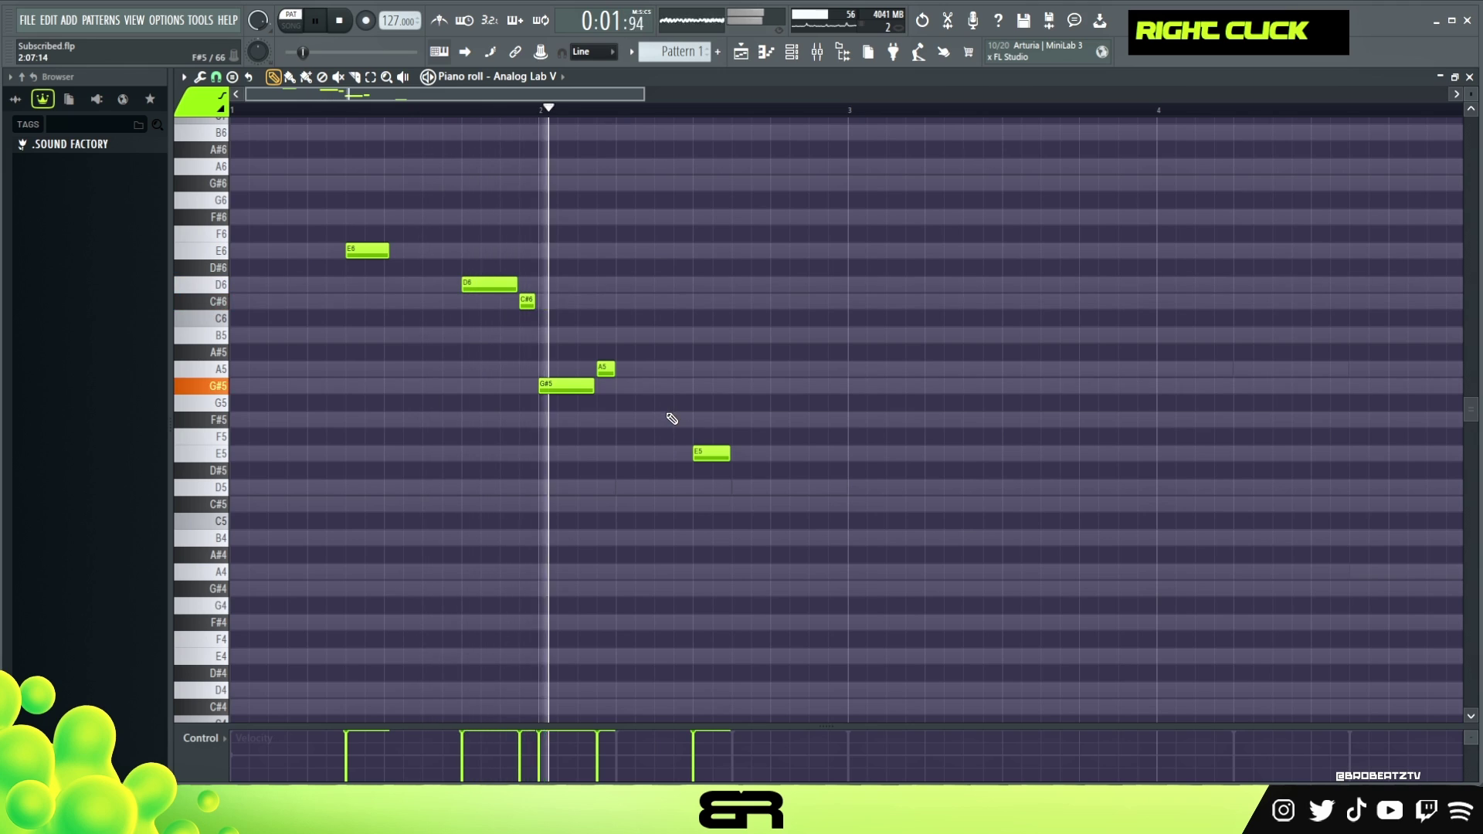
Step: Lower the velocity of all the melody notes slightly and listen to the phrase
{"action": "scroll", "coordinate": [692, 412], "scroll_direction": "down", "scroll_amount": 6}
{"action": "key", "text": "space"}
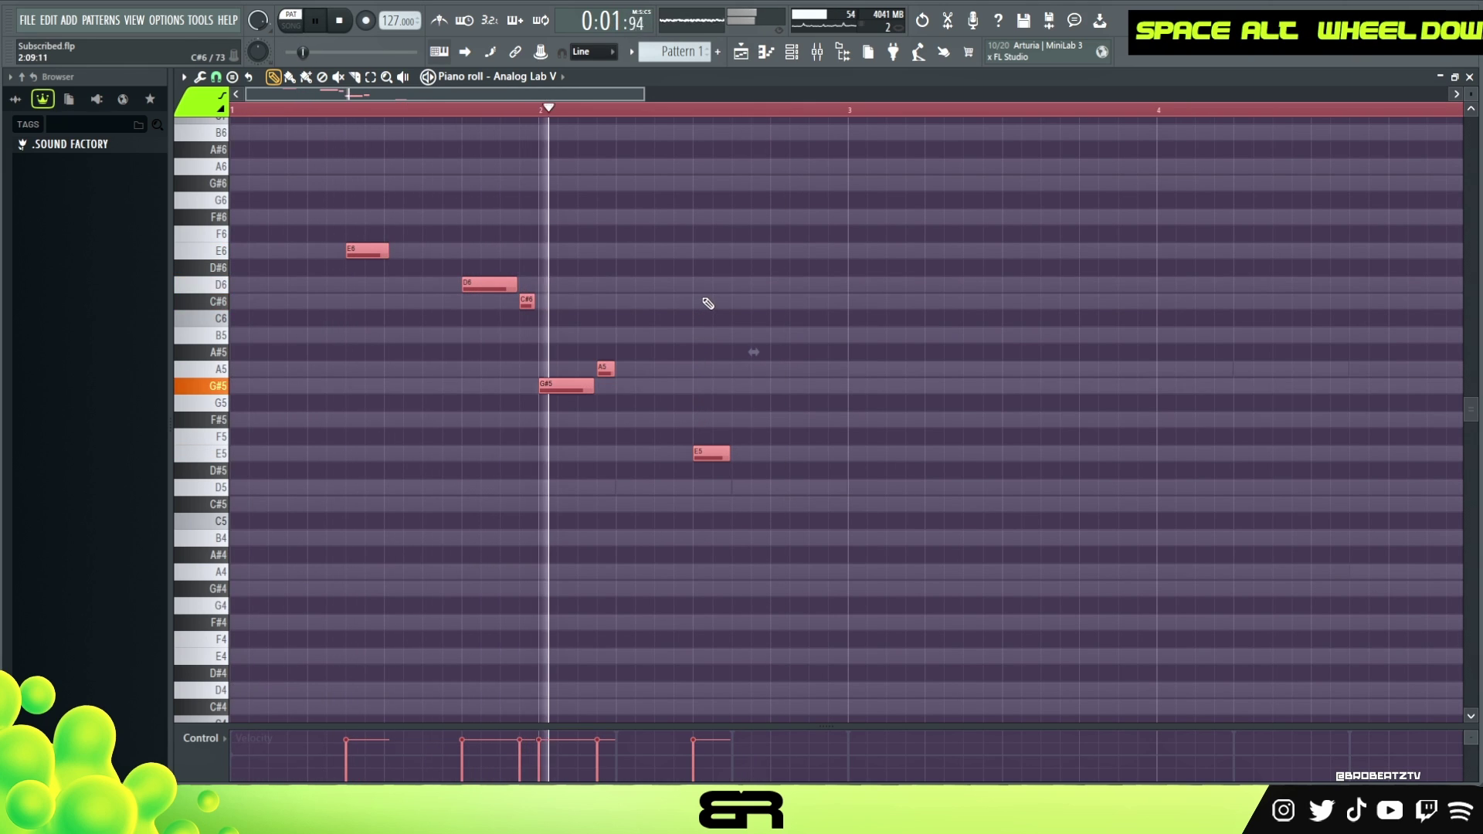
{"action": "right_click", "coordinate": [919, 417]}
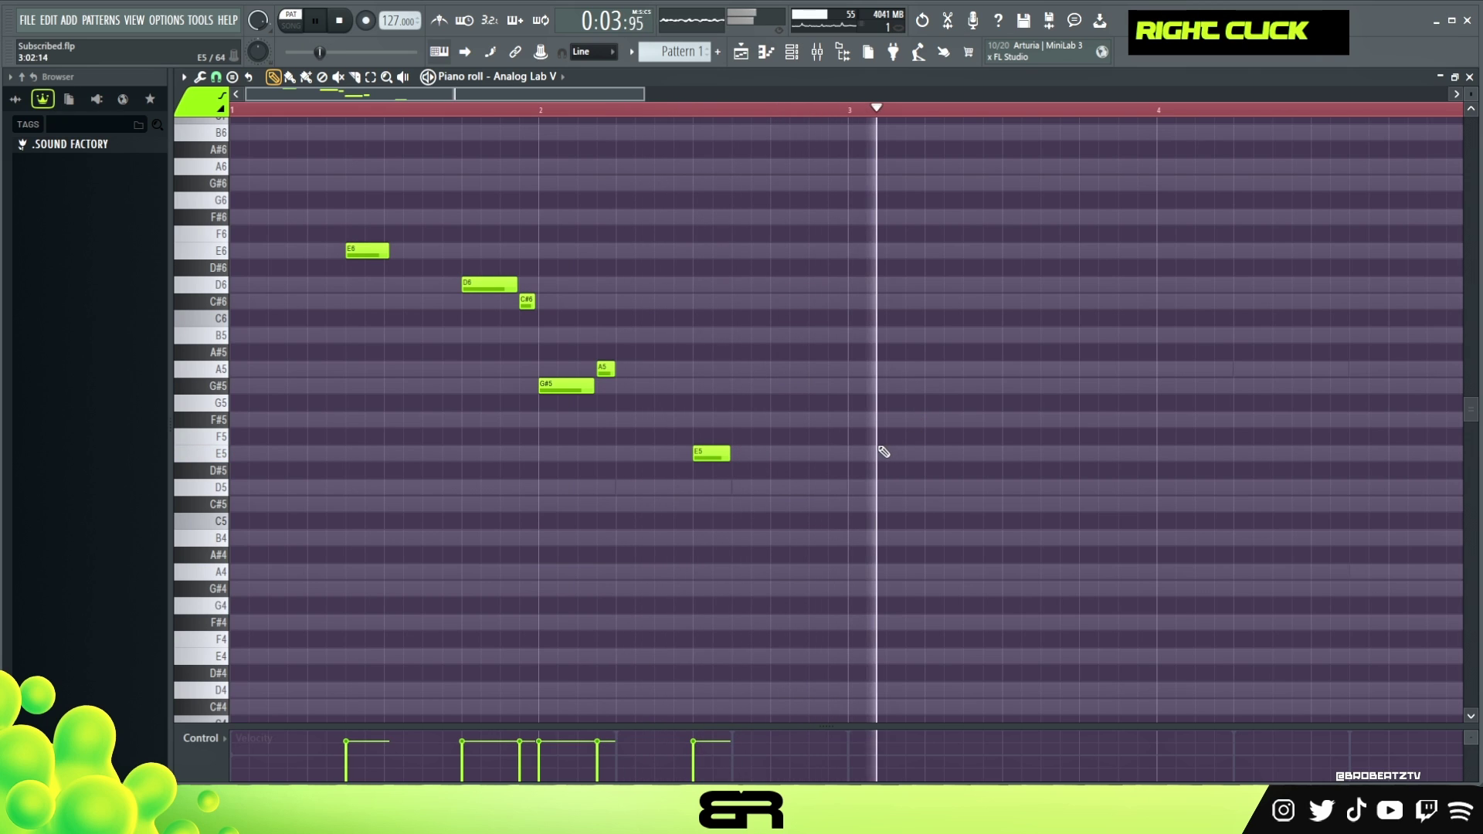
{"action": "key", "text": "space"}
Step: Copy the G#5 and A5 pair from bar 2 to step 5 of bar 4, with its first note raised to A5
{"action": "scroll", "coordinate": [825, 412], "scroll_direction": "down", "scroll_amount": 1}
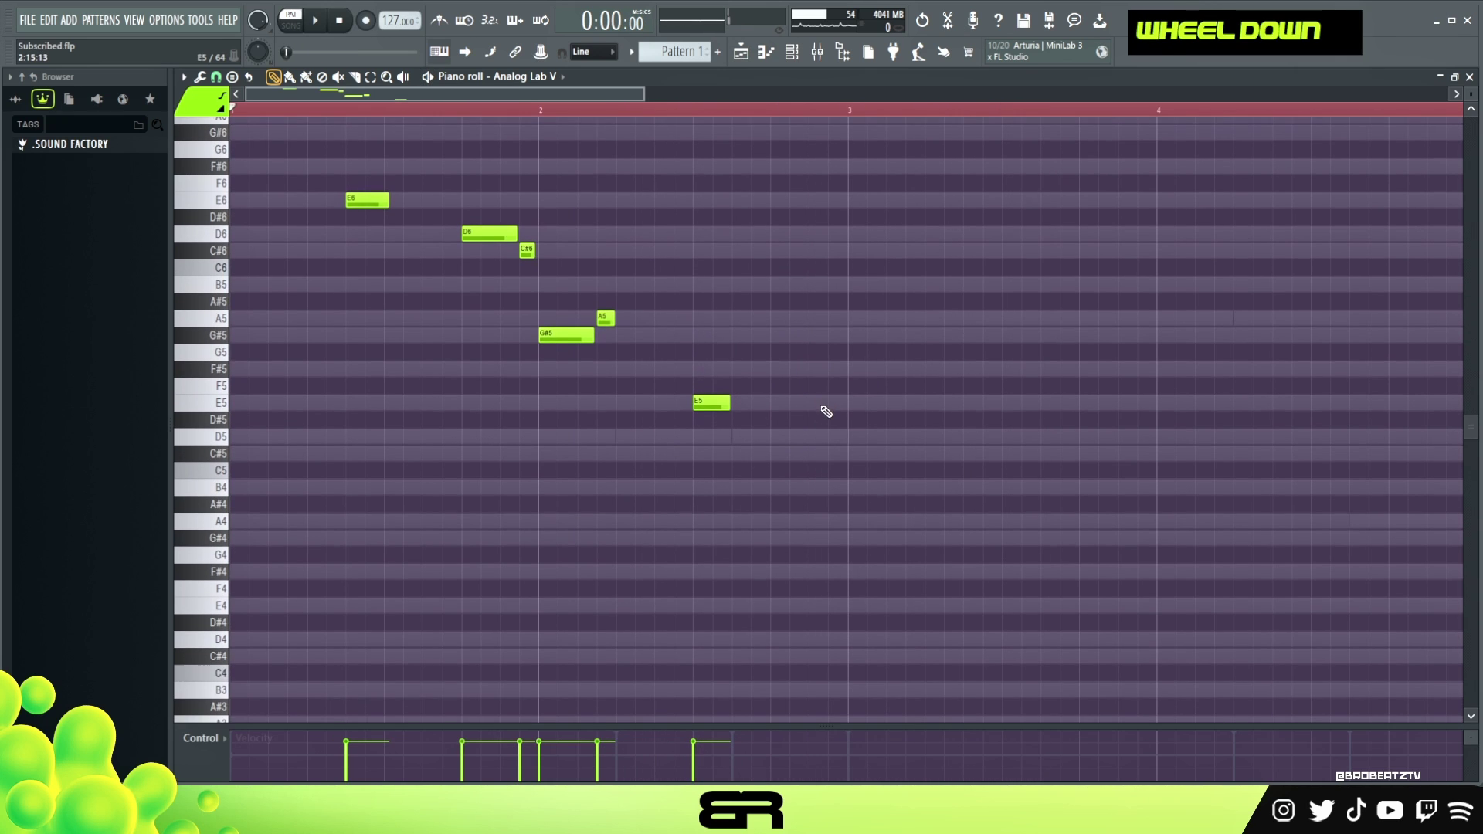
{"action": "left_click_drag", "start_coordinate": [643, 92], "coordinate": [692, 92]}
{"action": "left_click_drag", "start_coordinate": [616, 304], "coordinate": [681, 337]}
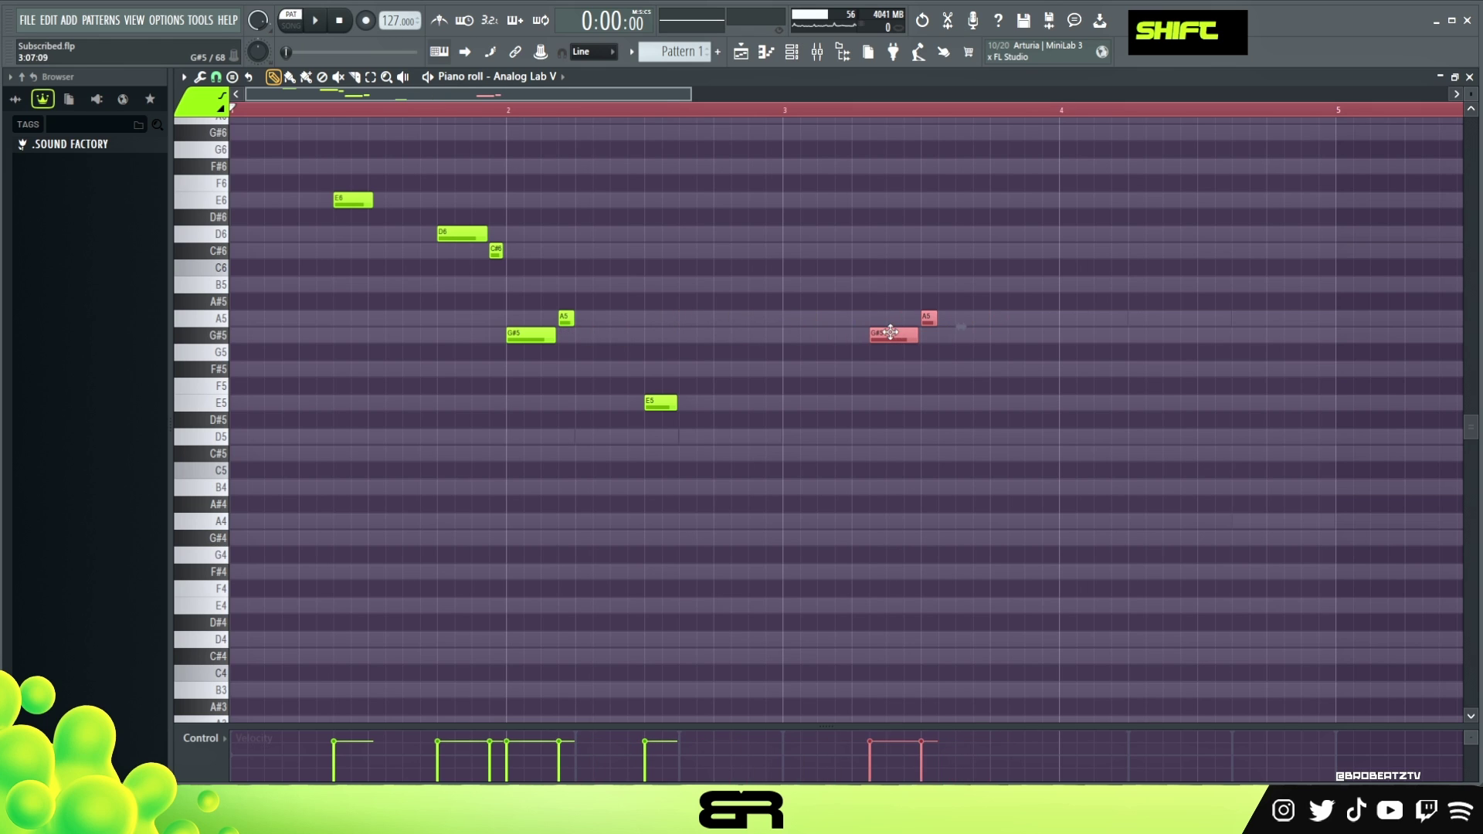
{"action": "scroll", "coordinate": [728, 113], "scroll_direction": "down", "scroll_amount": 2}
{"action": "scroll", "coordinate": [660, 205], "scroll_direction": "up", "scroll_amount": 1}
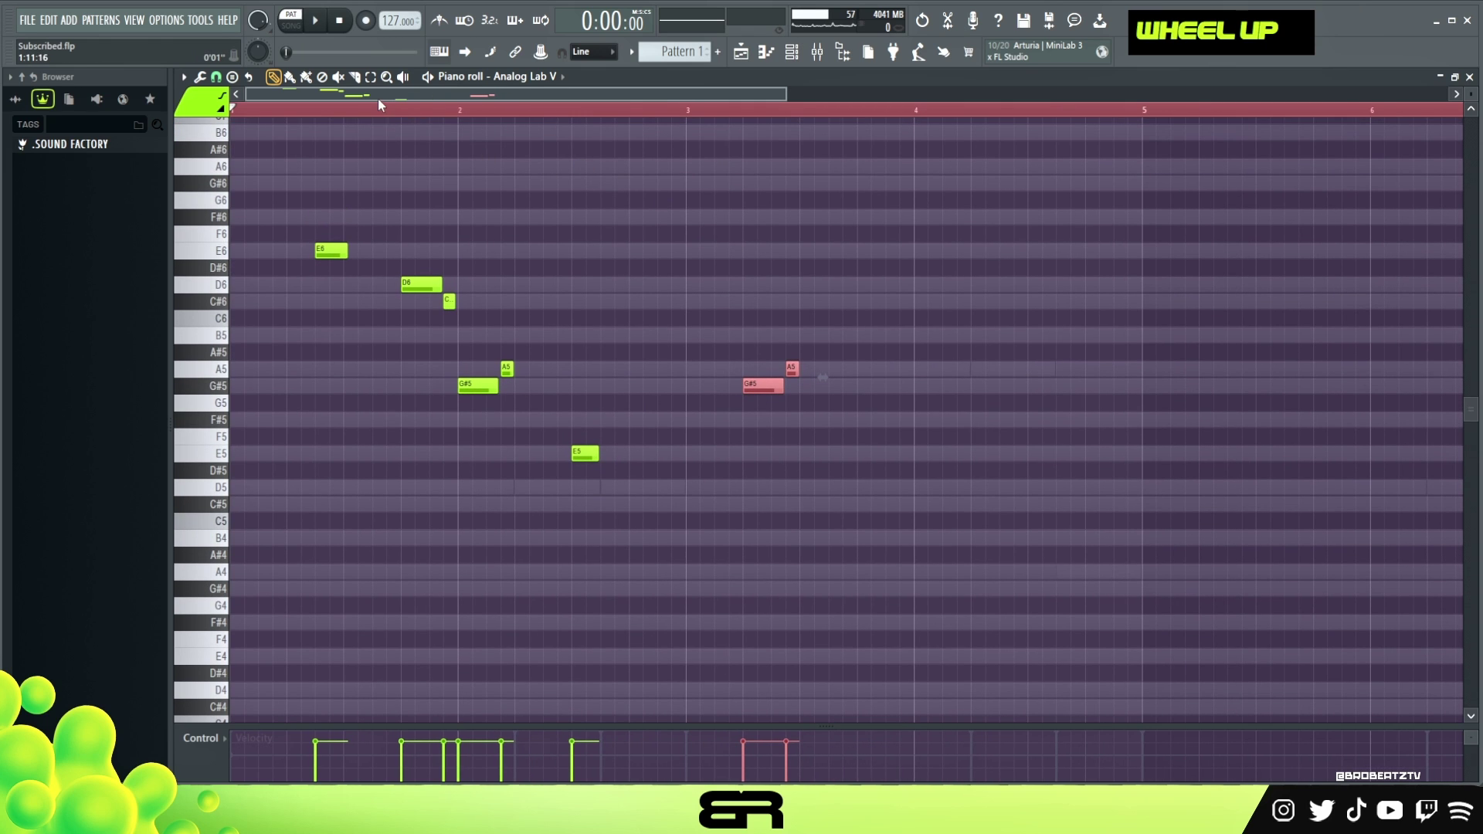
{"action": "key", "text": "space"}
{"action": "left_click_drag", "start_coordinate": [770, 385], "coordinate": [993, 389]}
{"action": "key", "text": "space"}
{"action": "right_click", "coordinate": [985, 363]}
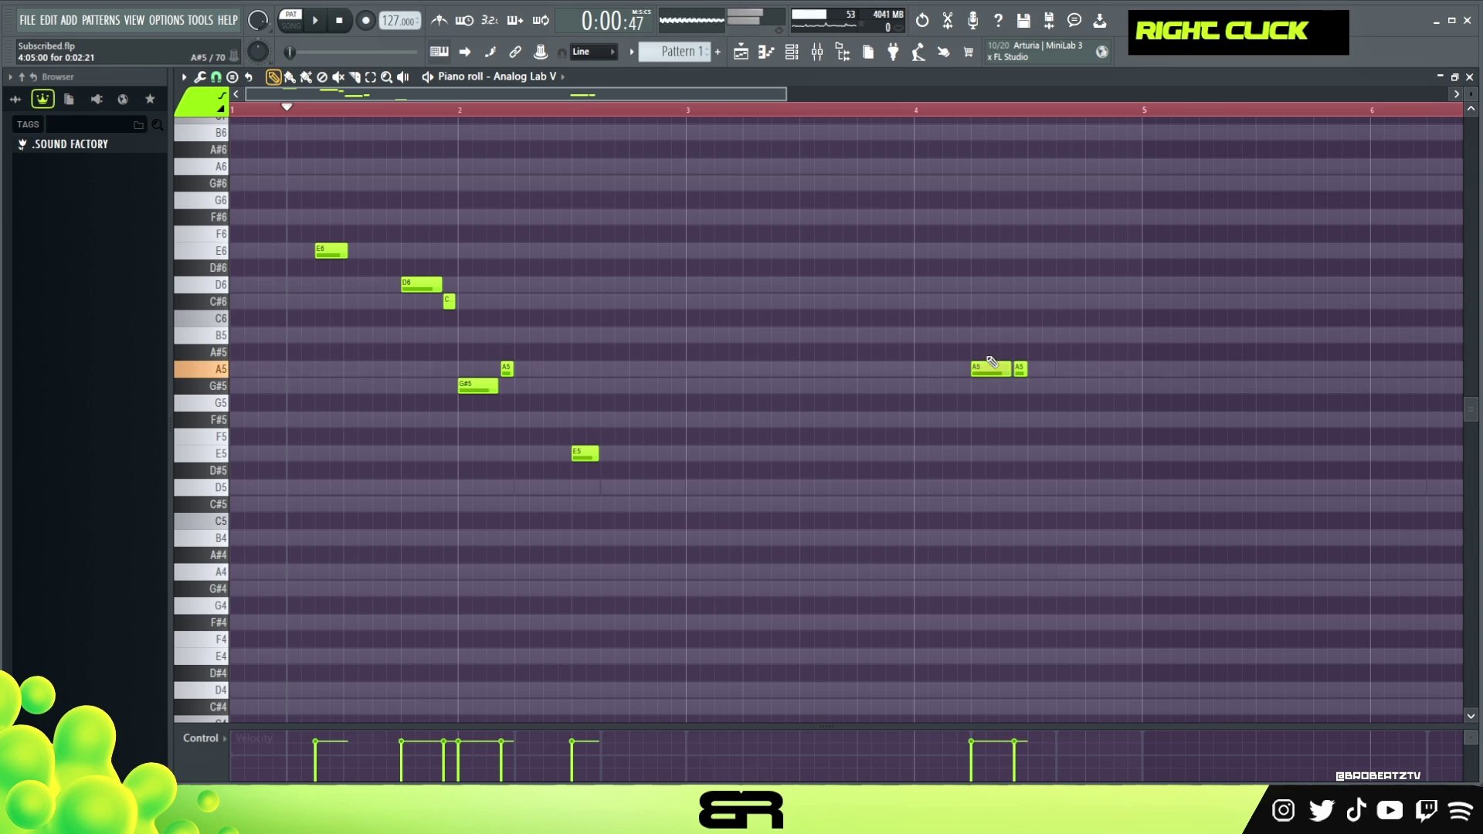
Step: Copy the E5 note to step 9 of bar 4 and lower the short note before it to G#5
{"action": "left_click", "coordinate": [586, 457], "text": "ctrl"}
{"action": "left_click_drag", "start_coordinate": [586, 457], "coordinate": [1042, 468]}
{"action": "left_click_drag", "start_coordinate": [985, 354], "coordinate": [1058, 464]}
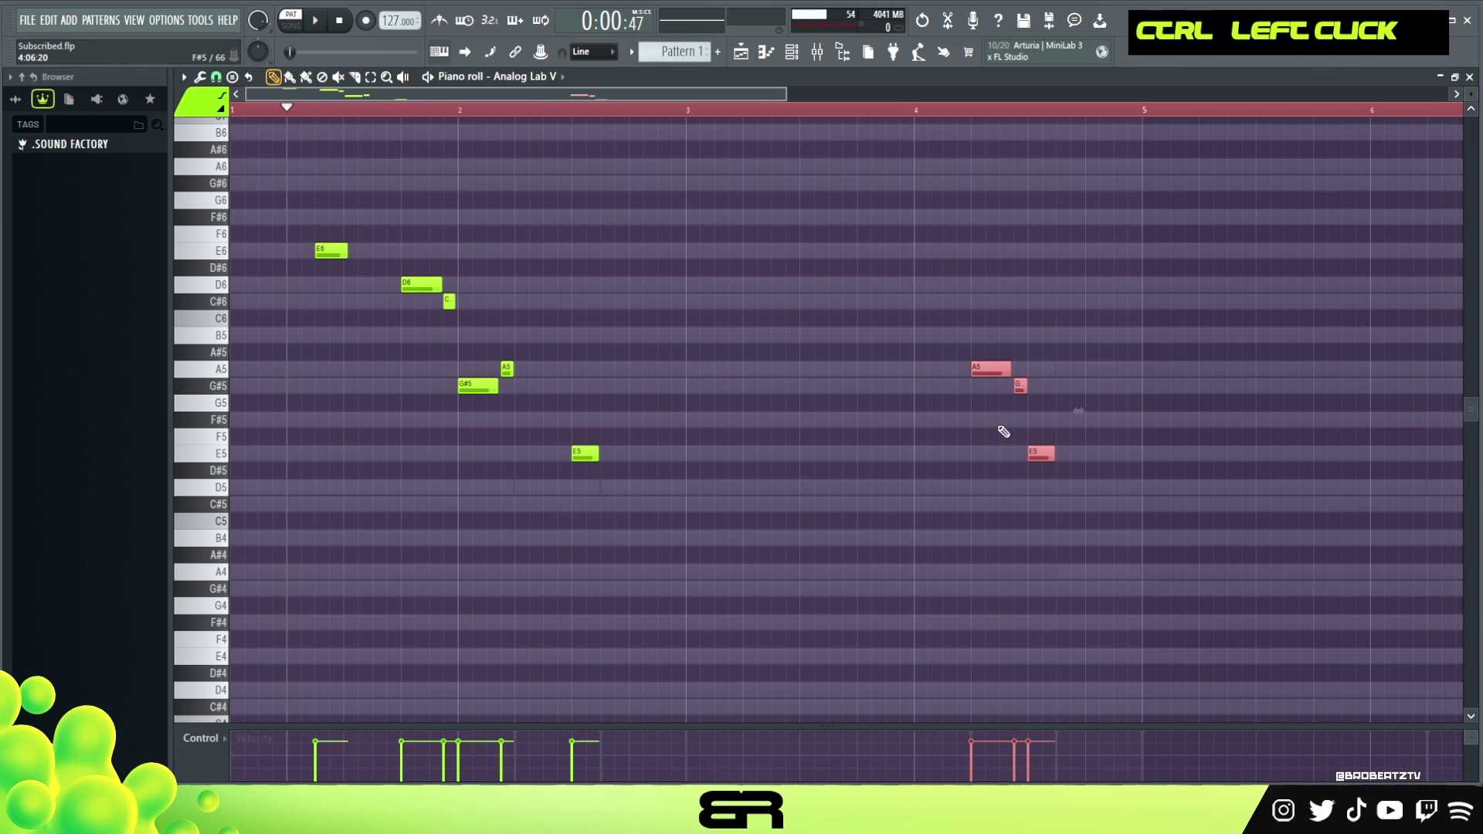
Step: Lower the bar 4 phrase an octave, play it back, and return only its last note to E5
{"action": "key", "text": "ctrl+Down"}
{"action": "key", "text": "space"}
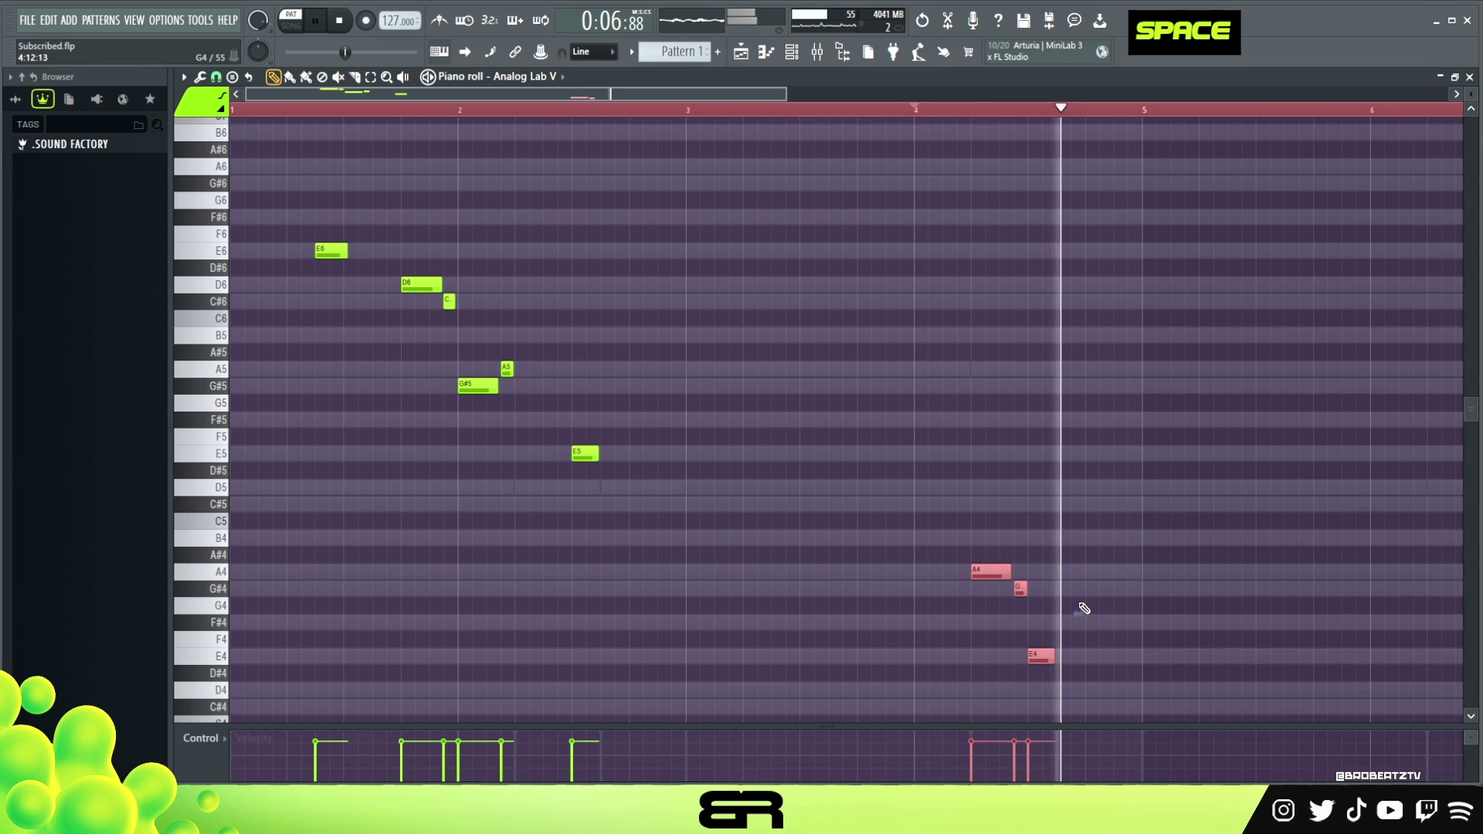
{"action": "left_click", "coordinate": [1038, 656], "text": "ctrl"}
{"action": "key", "text": "ctrl+Up"}
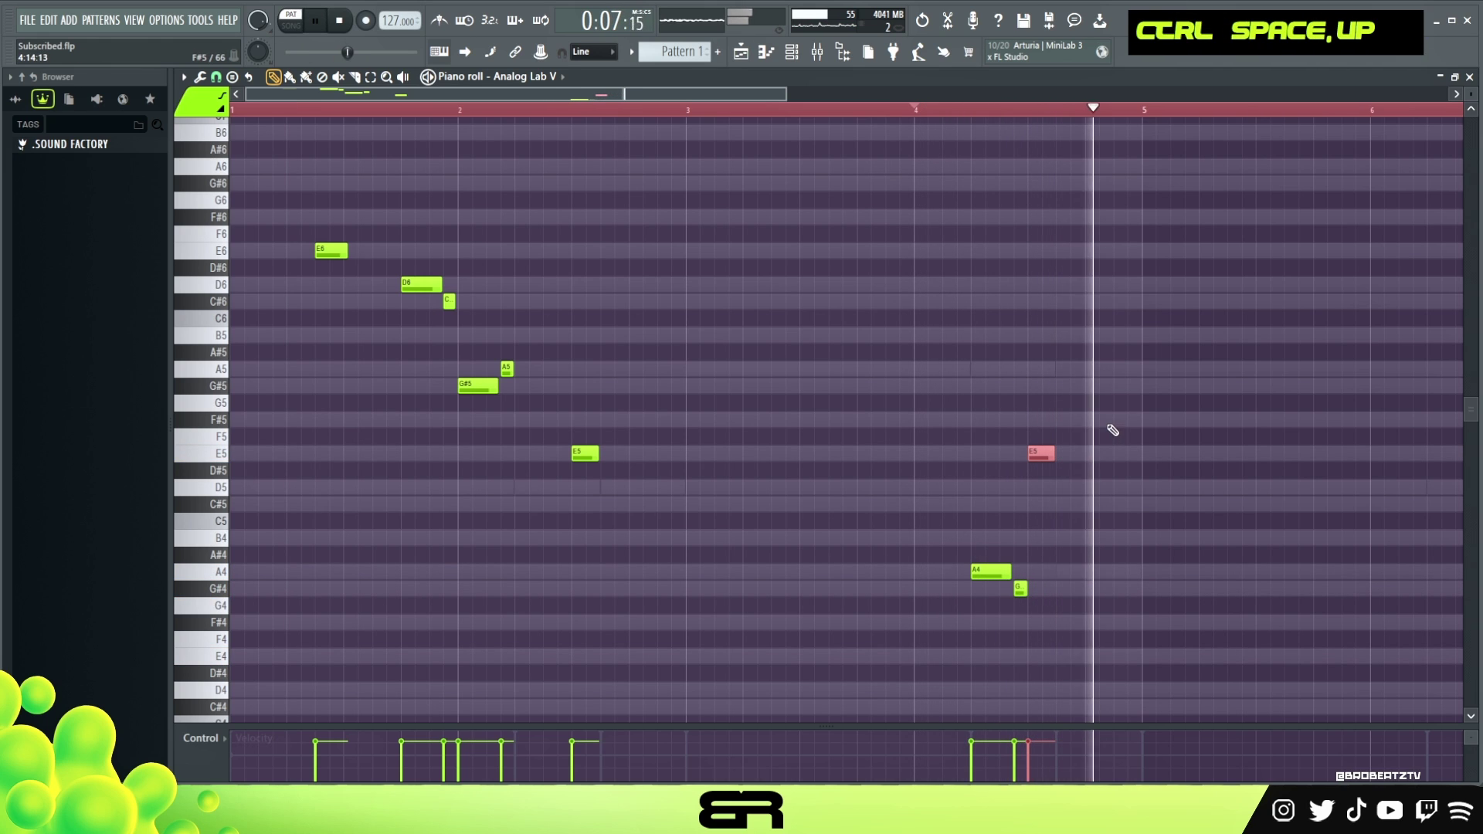
{"action": "key", "text": "space"}
Step: Duplicate the whole four-bar melody into bars 5 to 8
{"action": "right_click", "coordinate": [881, 332], "text": "ctrl"}
{"action": "right_click", "coordinate": [881, 332], "text": "ctrl"}
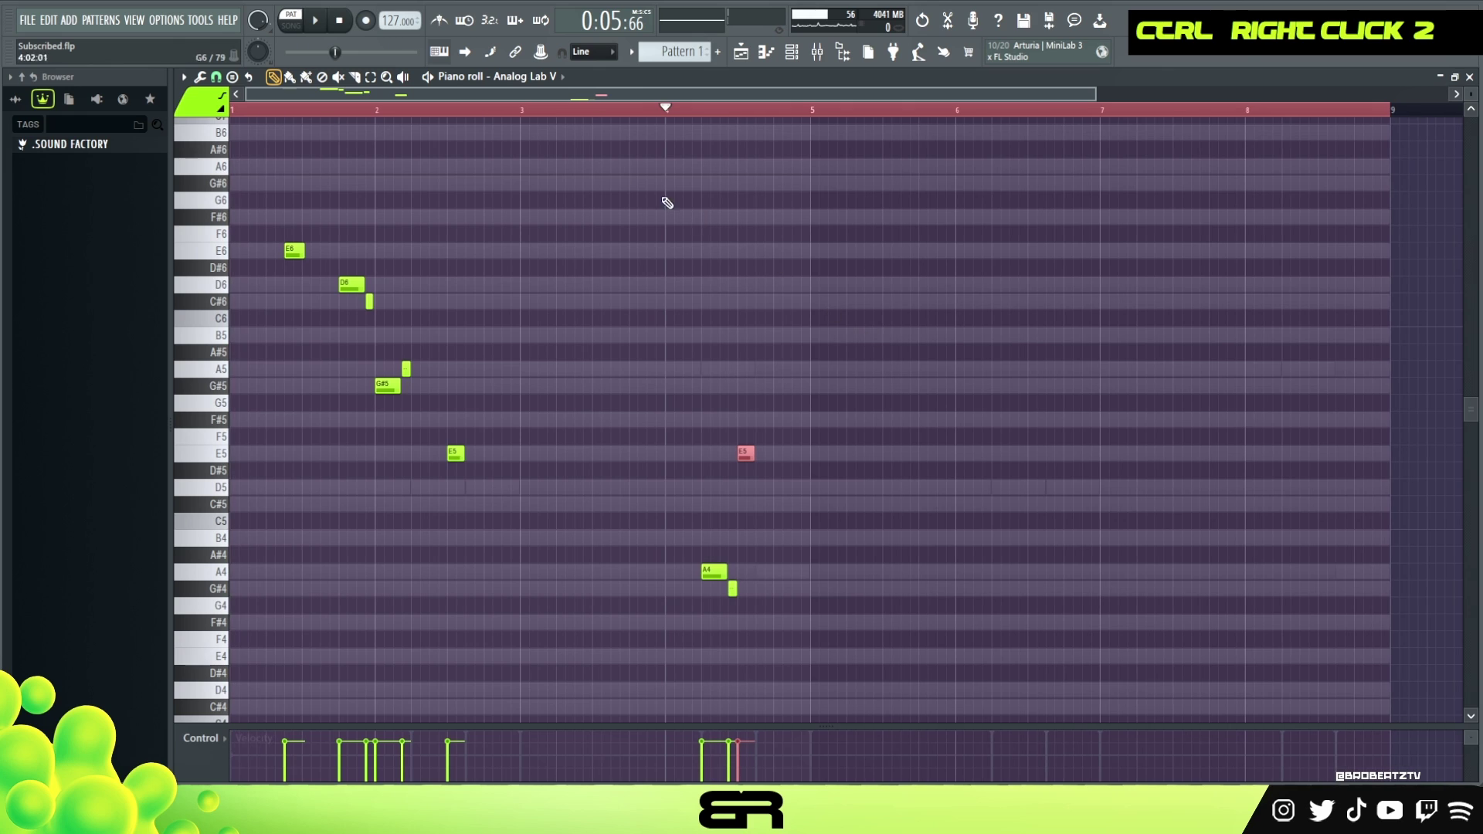
{"action": "key", "text": "ctrl+a"}
{"action": "left_click_drag", "start_coordinate": [294, 248], "coordinate": [877, 279], "text": "shift"}
{"action": "right_click", "coordinate": [881, 336]}
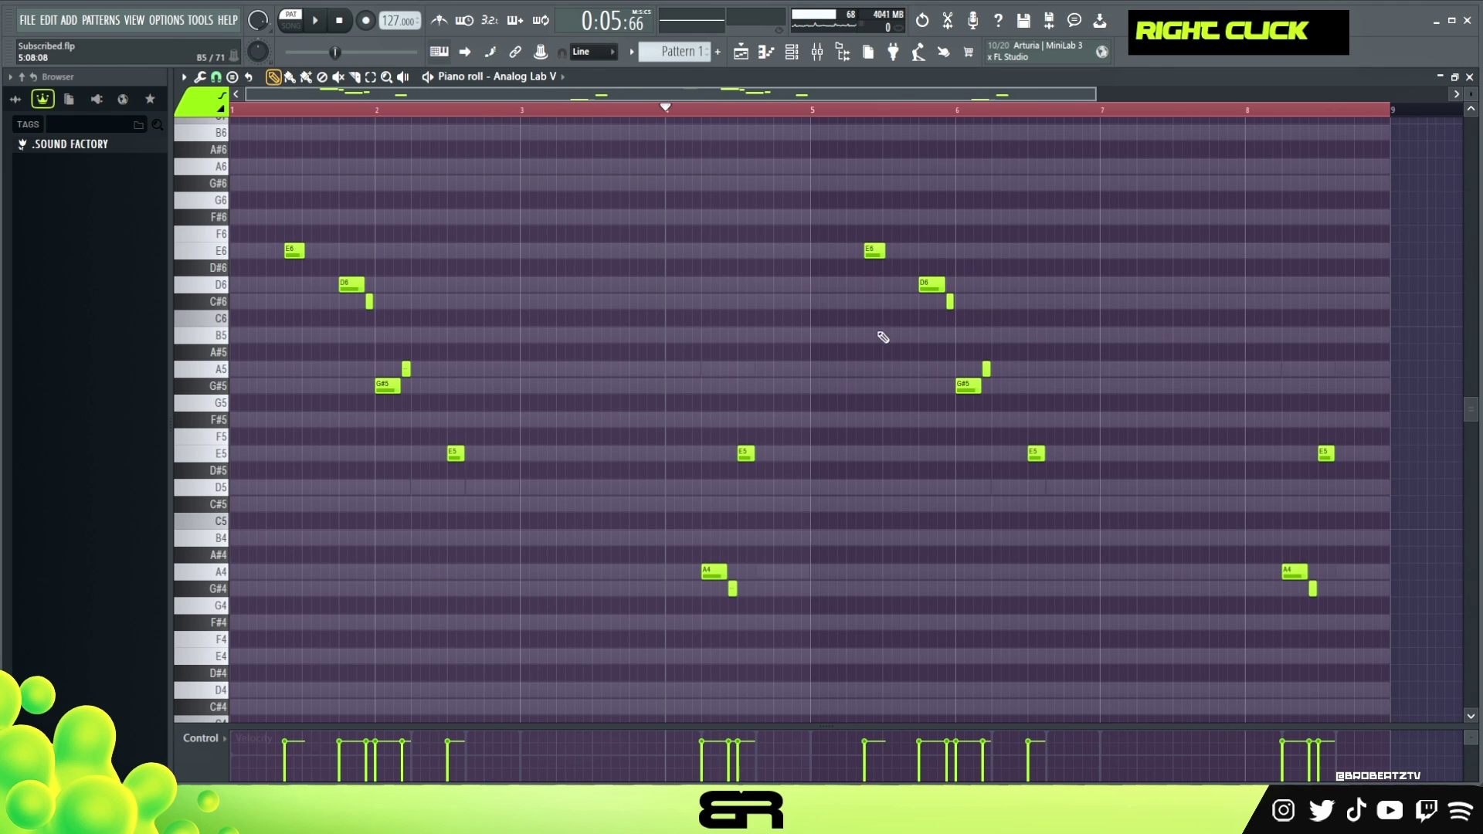
Step: Build a stacked G#5 and C#5 pair about four and a half steps long at the start of bar 7
{"action": "mouse_move", "coordinate": [1333, 566]}
{"action": "left_mouse_down", "text": "ctrl"}
{"action": "mouse_move", "coordinate": [1316, 595]}
{"action": "mouse_move", "coordinate": [1106, 595]}
{"action": "mouse_move", "coordinate": [1137, 587]}
{"action": "left_mouse_up", "text": "ctrl"}
{"action": "key", "text": "ctrl+Up"}
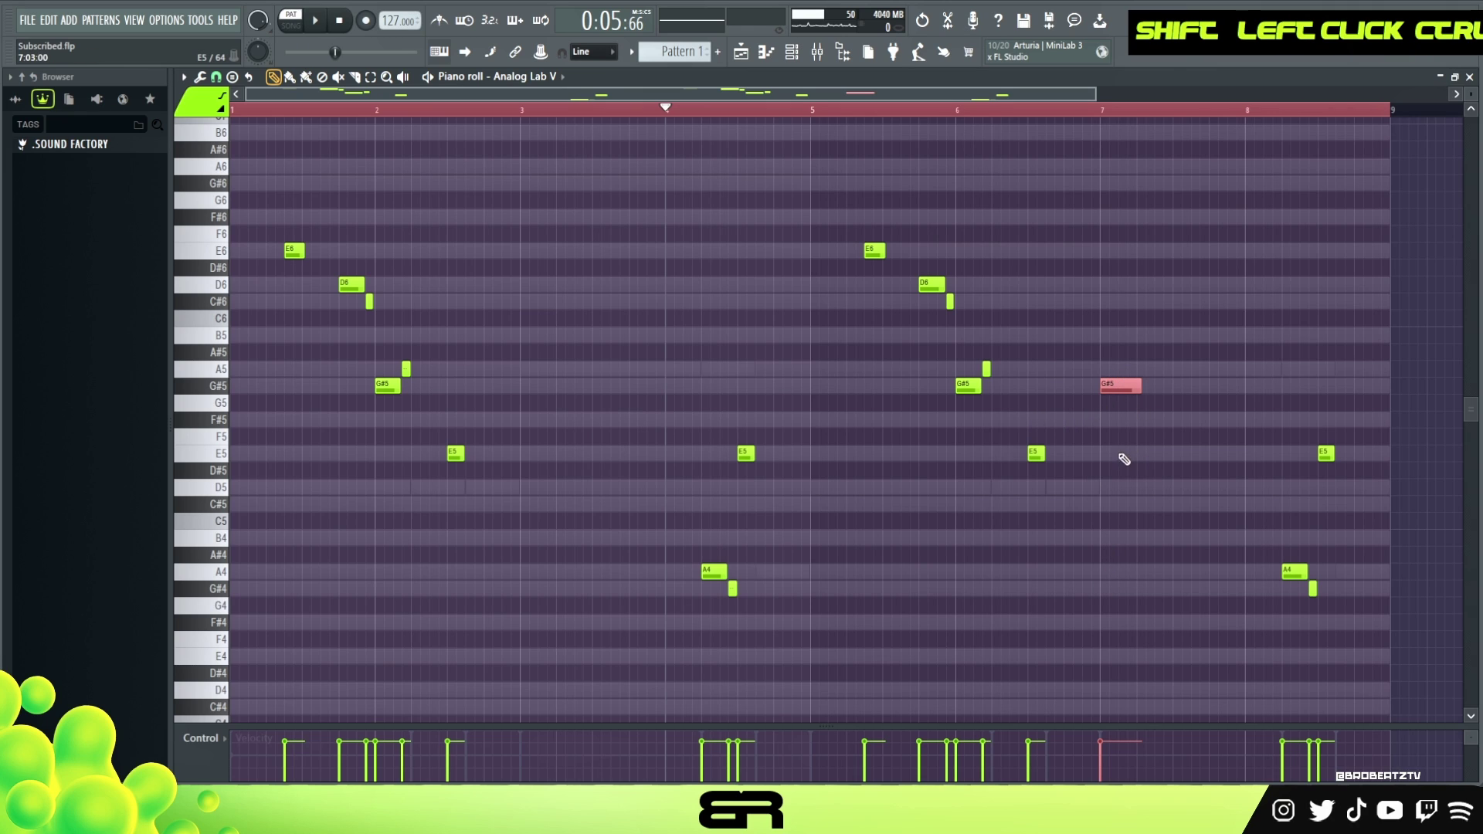
{"action": "left_click_drag", "start_coordinate": [1114, 384], "coordinate": [1111, 452], "text": "shift"}
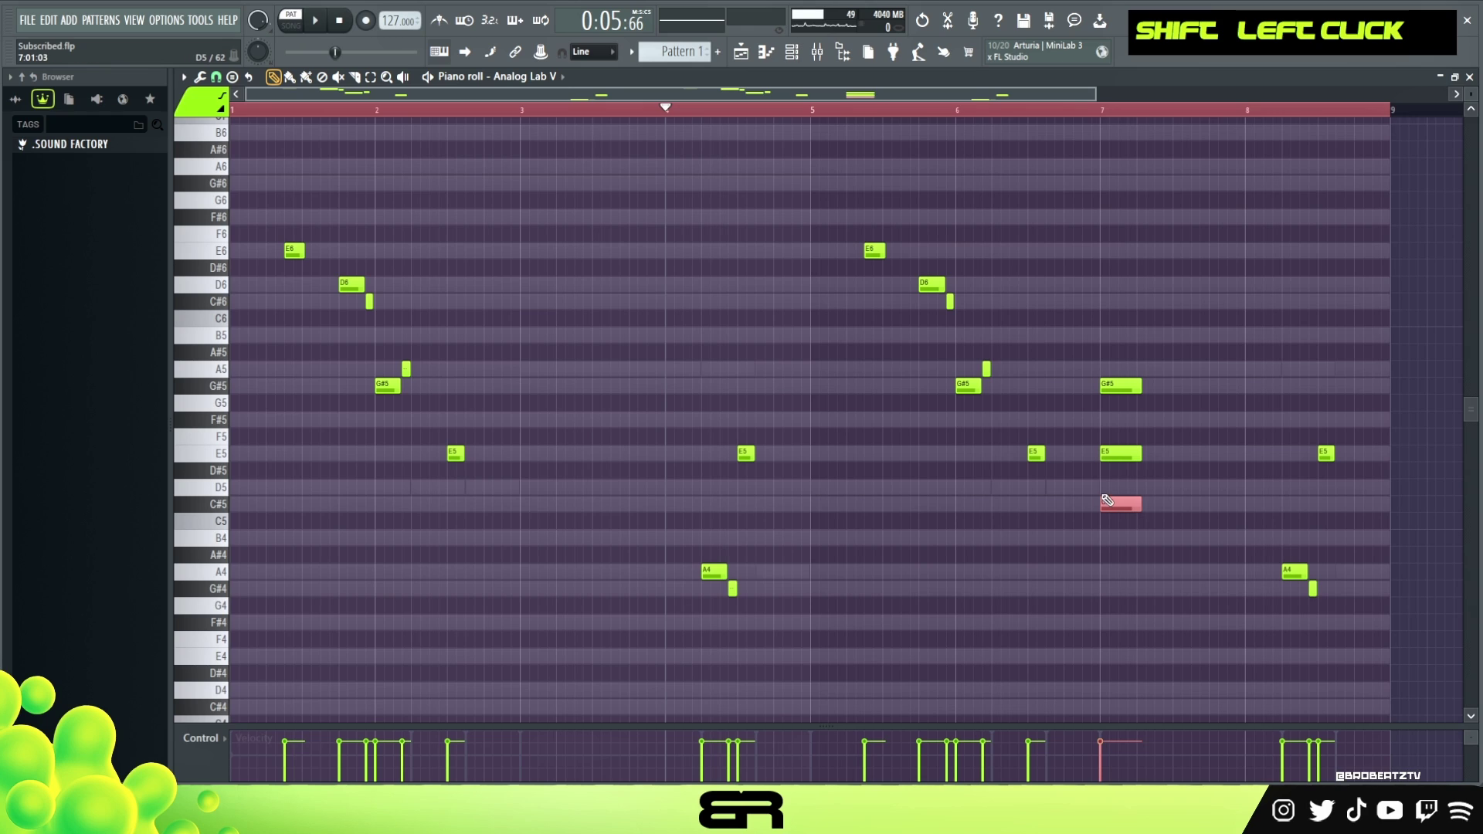
{"action": "left_click_drag", "start_coordinate": [1106, 500], "coordinate": [1108, 503], "text": "shift"}
{"action": "right_click", "coordinate": [1124, 452]}
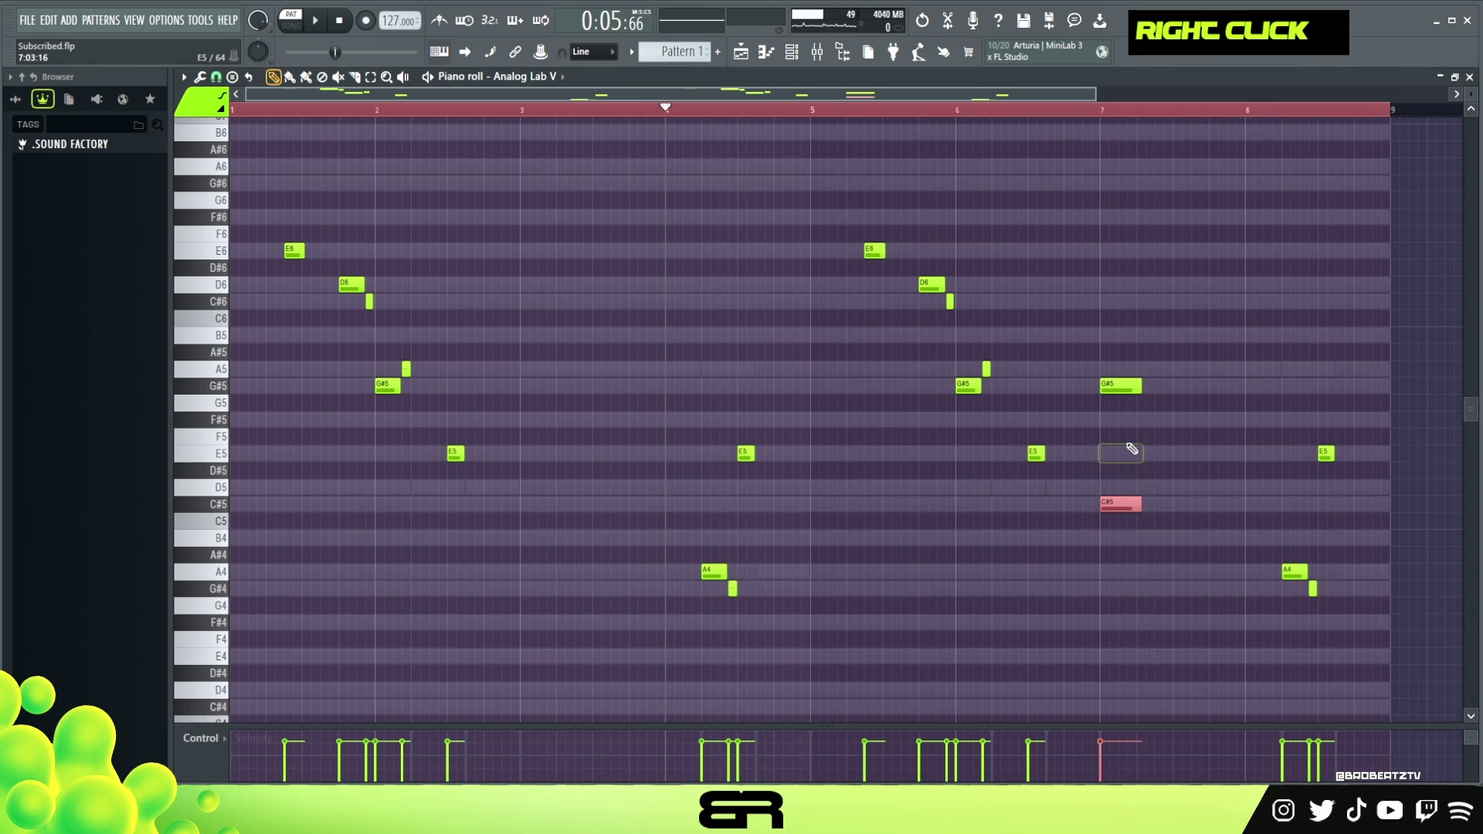
Step: Lower the bar 7 G#5 an octave to G#4, move the C#5 to step 13, and start playback
{"action": "left_click", "coordinate": [1125, 387], "text": "ctrl"}
{"action": "key", "text": "ctrl+Down"}
{"action": "left_click_drag", "start_coordinate": [1133, 505], "coordinate": [1241, 505]}
{"action": "key", "text": "space"}
{"action": "right_click", "coordinate": [1166, 341]}
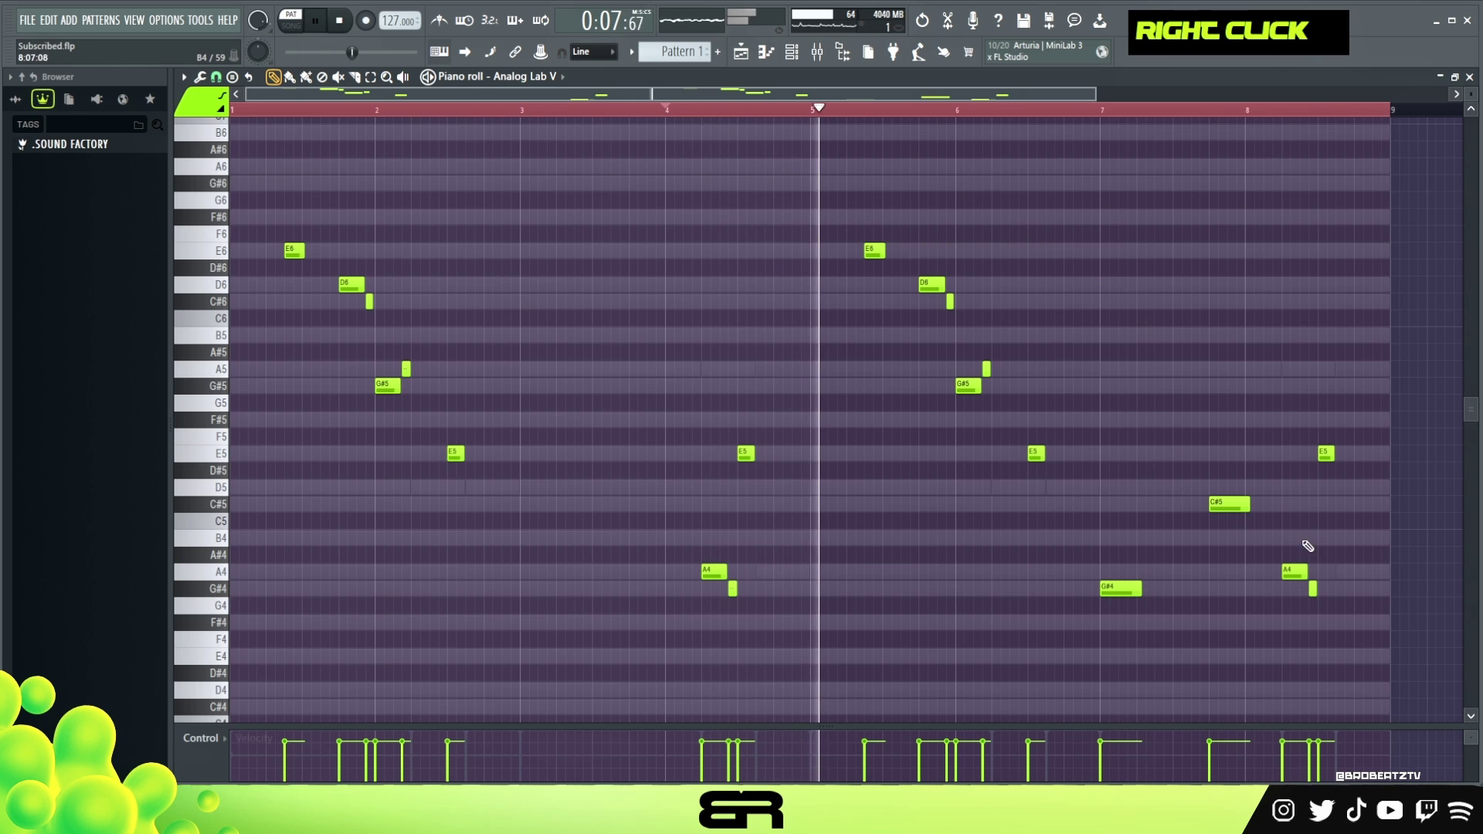
Step: Copy the G#5 note from bar 6 above the last E5 in bar 8 and raise the pair's velocity slightly
{"action": "key", "text": "ctrl"}
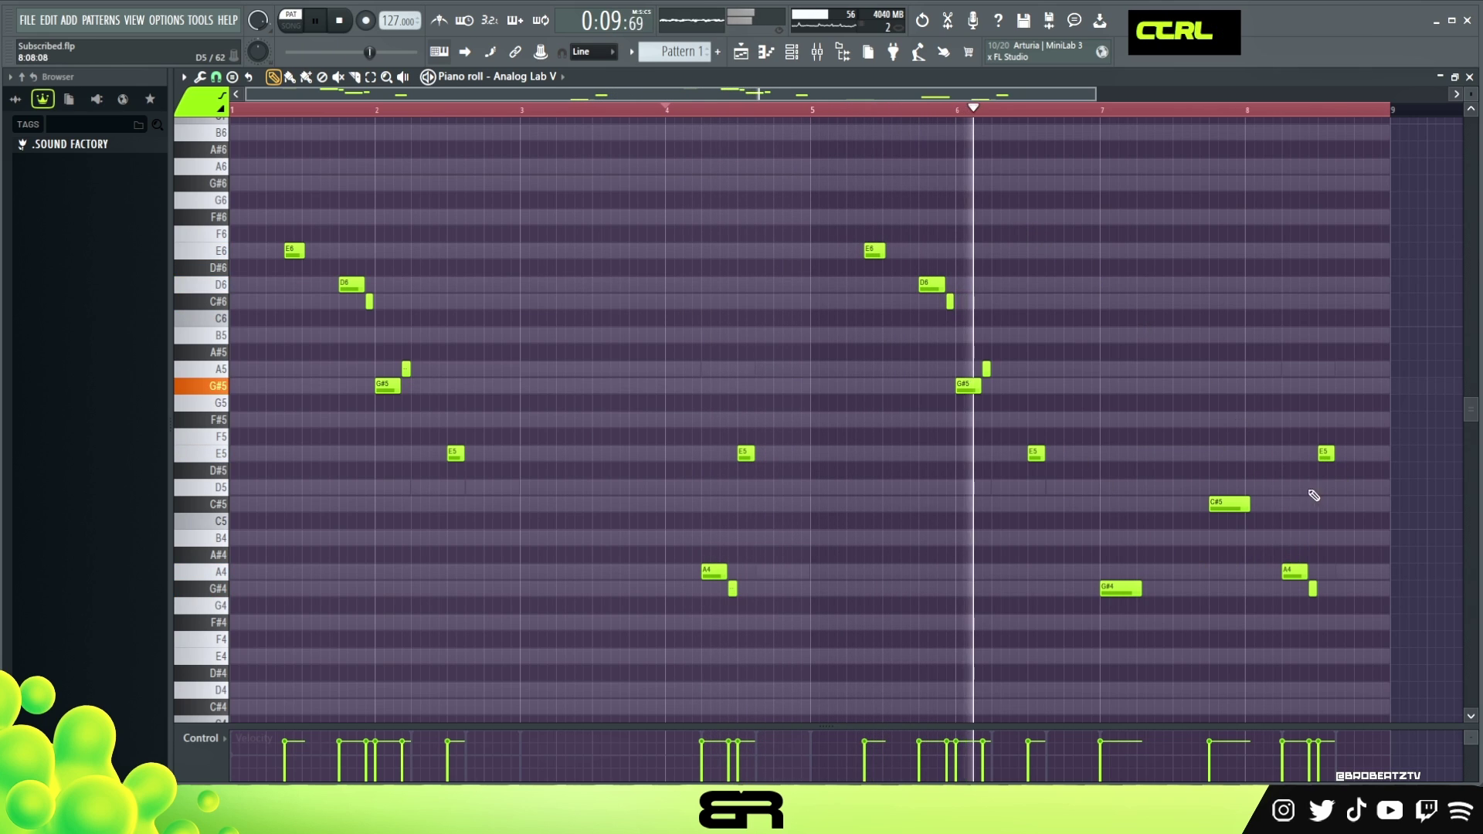
{"action": "left_click", "coordinate": [965, 388], "text": "ctrl"}
{"action": "mouse_move", "coordinate": [967, 387]}
{"action": "left_mouse_down"}
{"action": "mouse_move", "coordinate": [1331, 390]}
{"action": "mouse_move", "coordinate": [1330, 480]}
{"action": "left_mouse_up"}
{"action": "right_click", "coordinate": [1334, 409]}
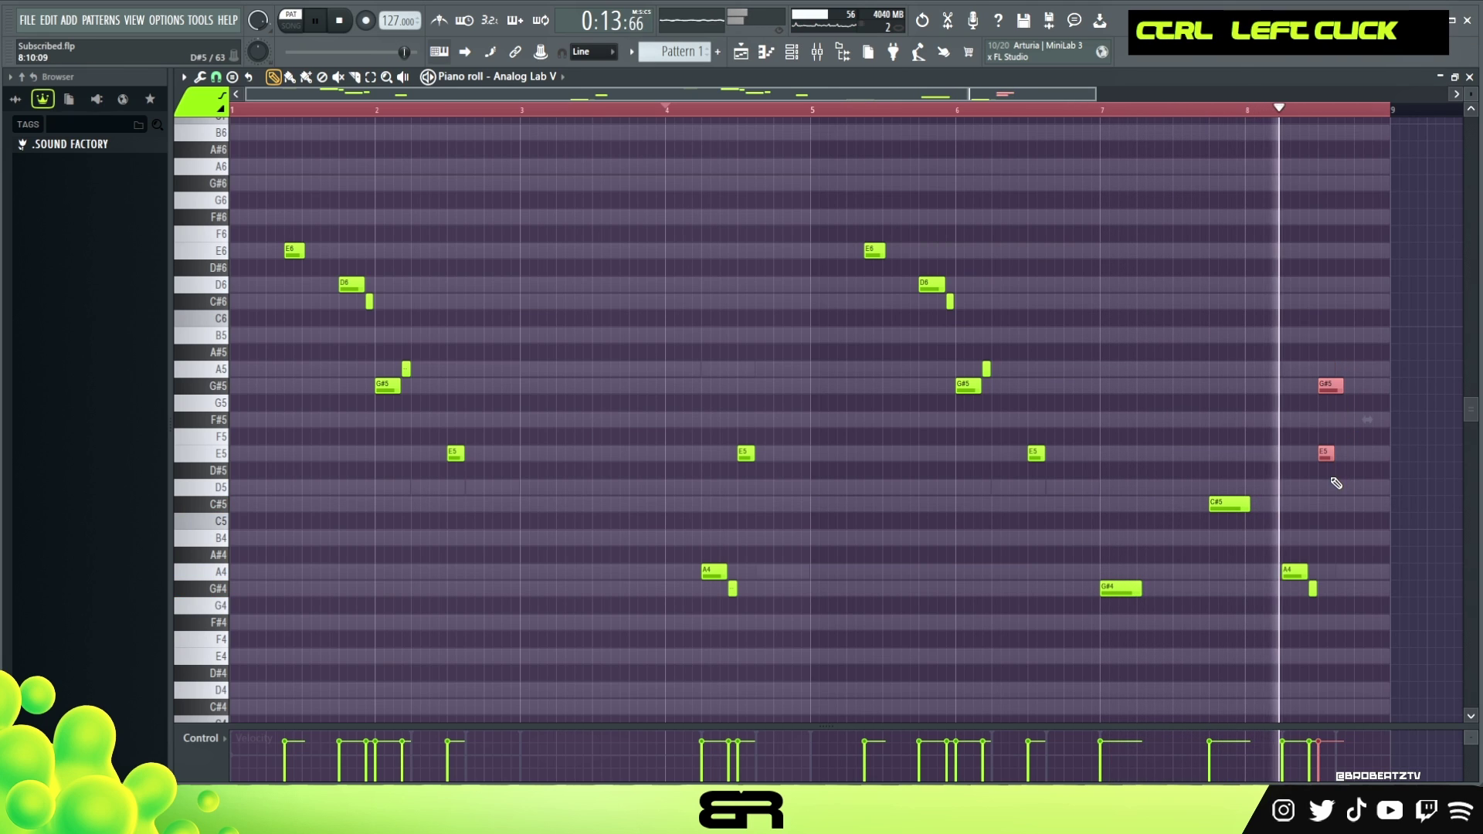
{"action": "scroll", "coordinate": [1348, 495], "scroll_direction": "up", "scroll_amount": 1}
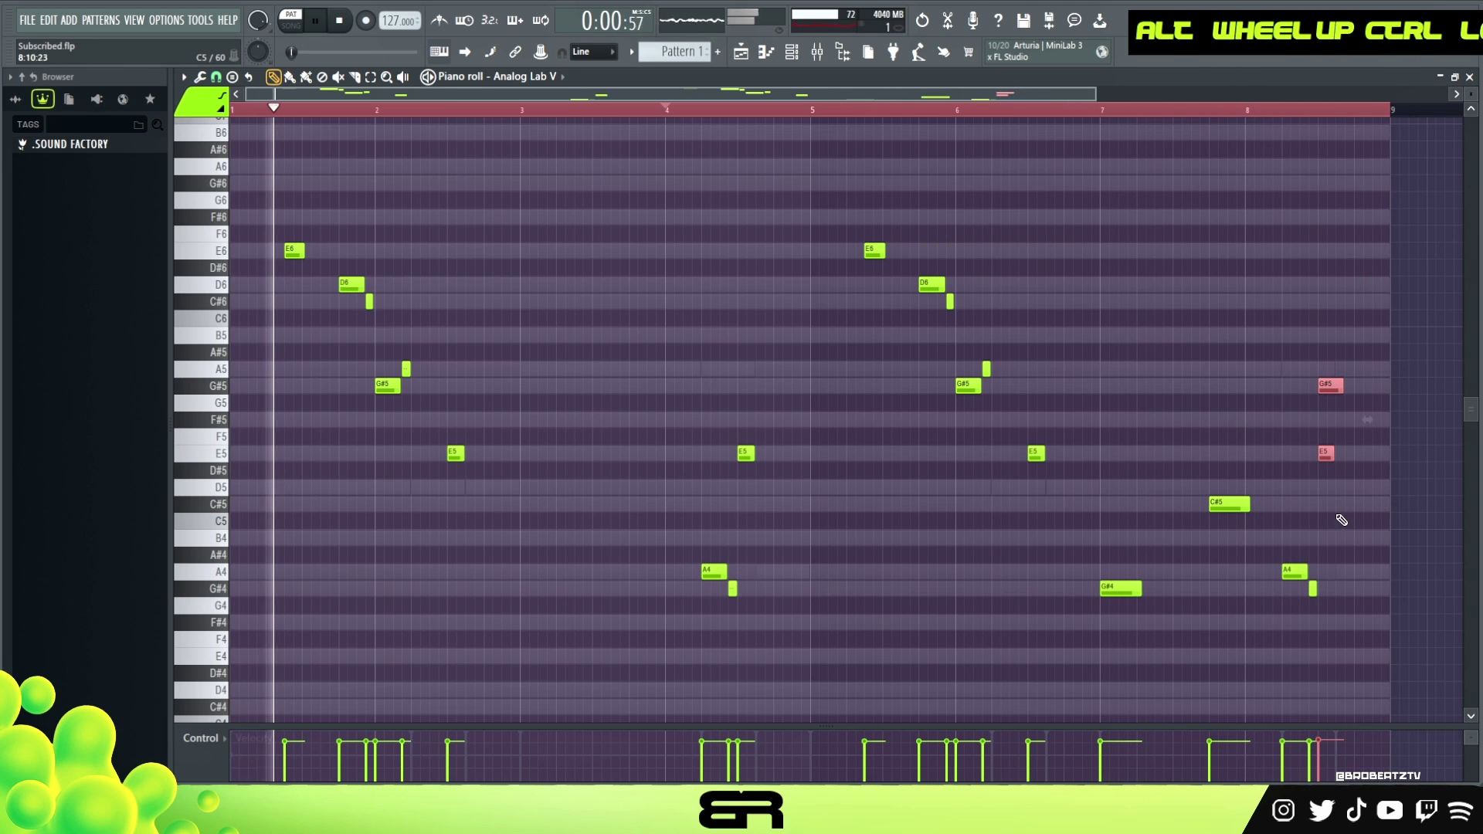
{"action": "right_click", "coordinate": [1206, 379]}
{"action": "key", "text": "space"}
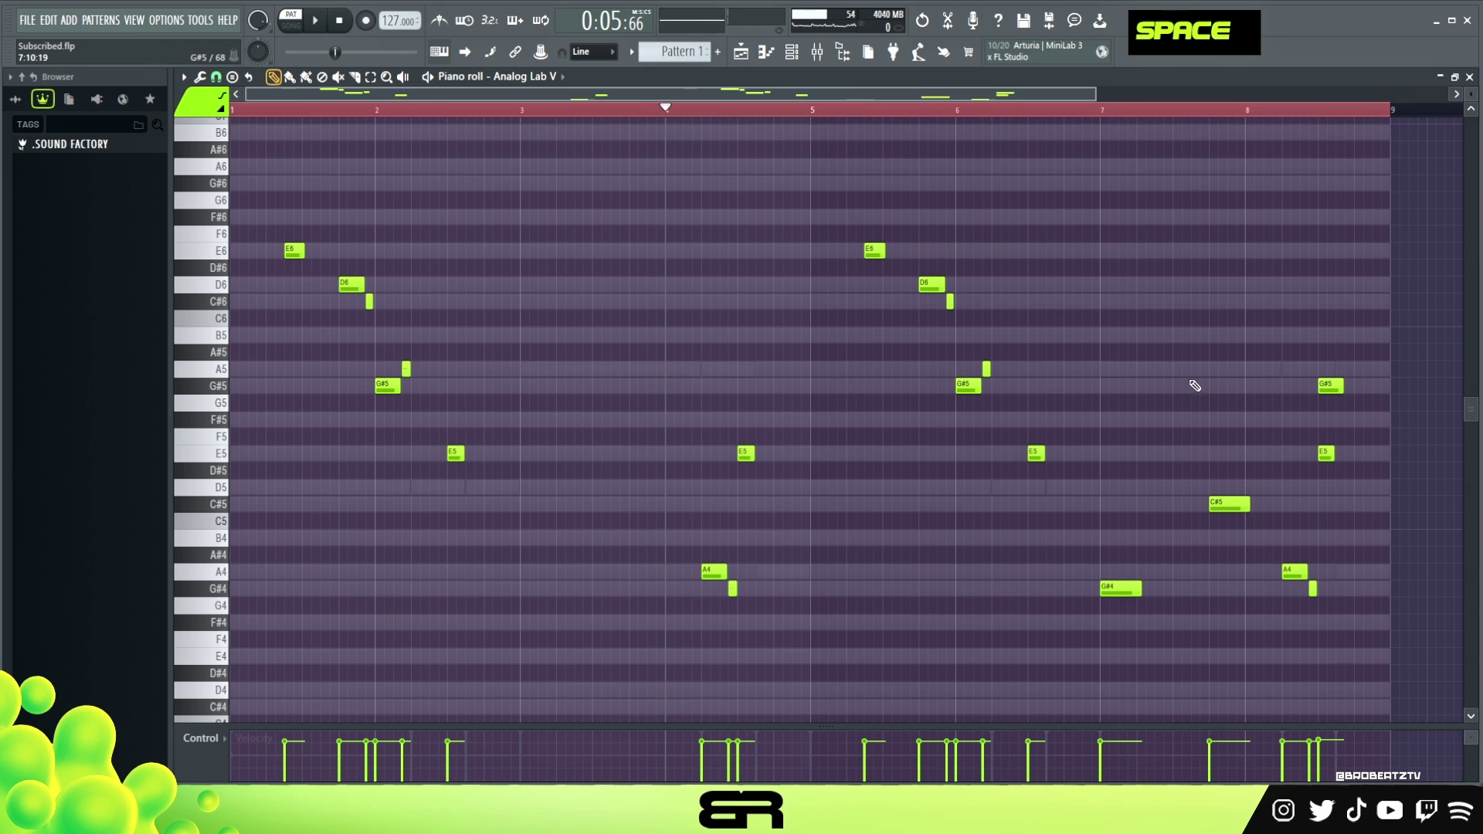
Step: Lengthen the bar 6 E5 note to 0:03:09, and open the third Analog Lab V channel's piano roll
{"action": "left_click_drag", "start_coordinate": [1041, 457], "coordinate": [1055, 453]}
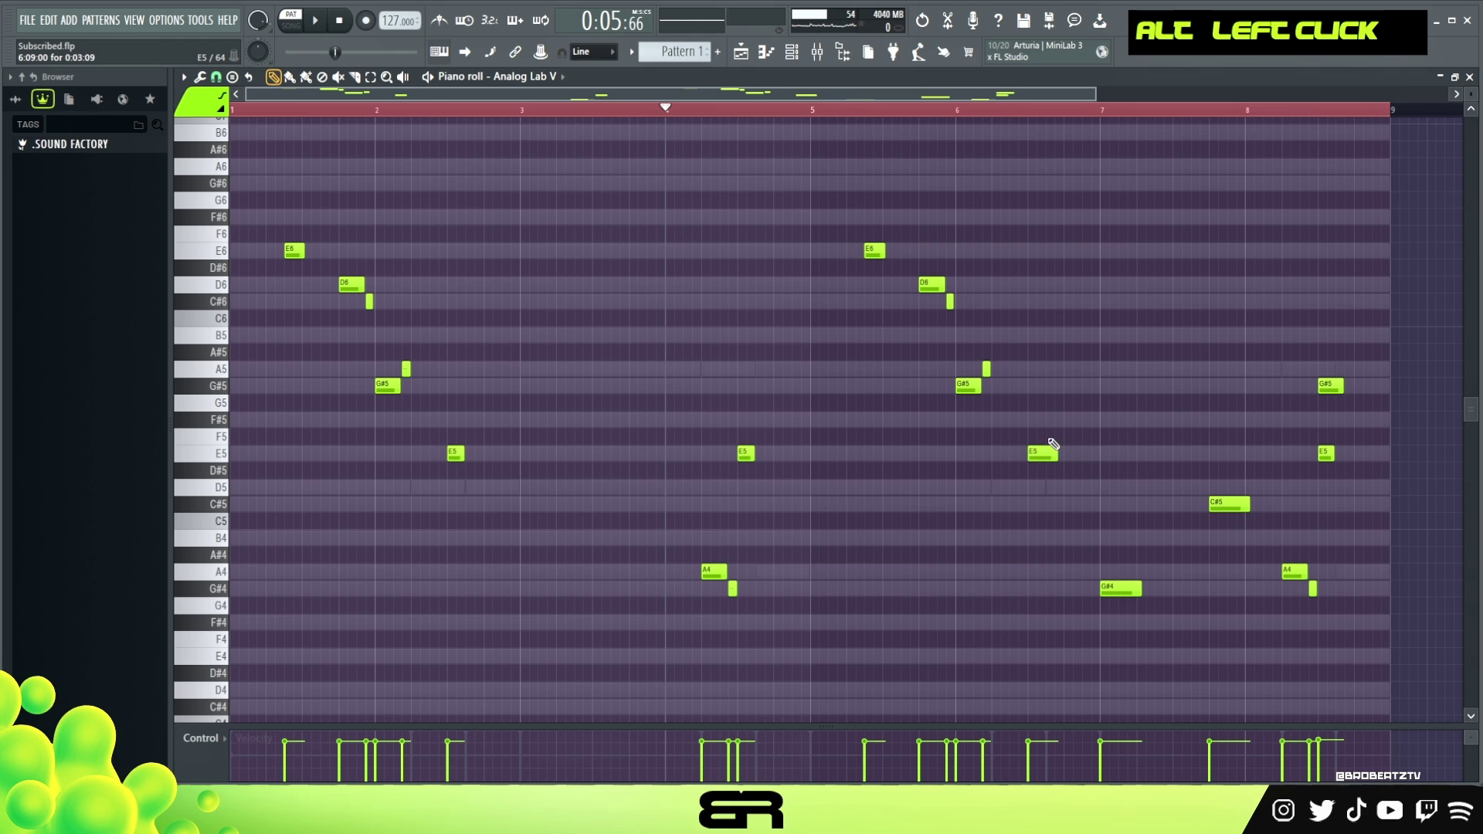
{"action": "left_click", "coordinate": [796, 55]}
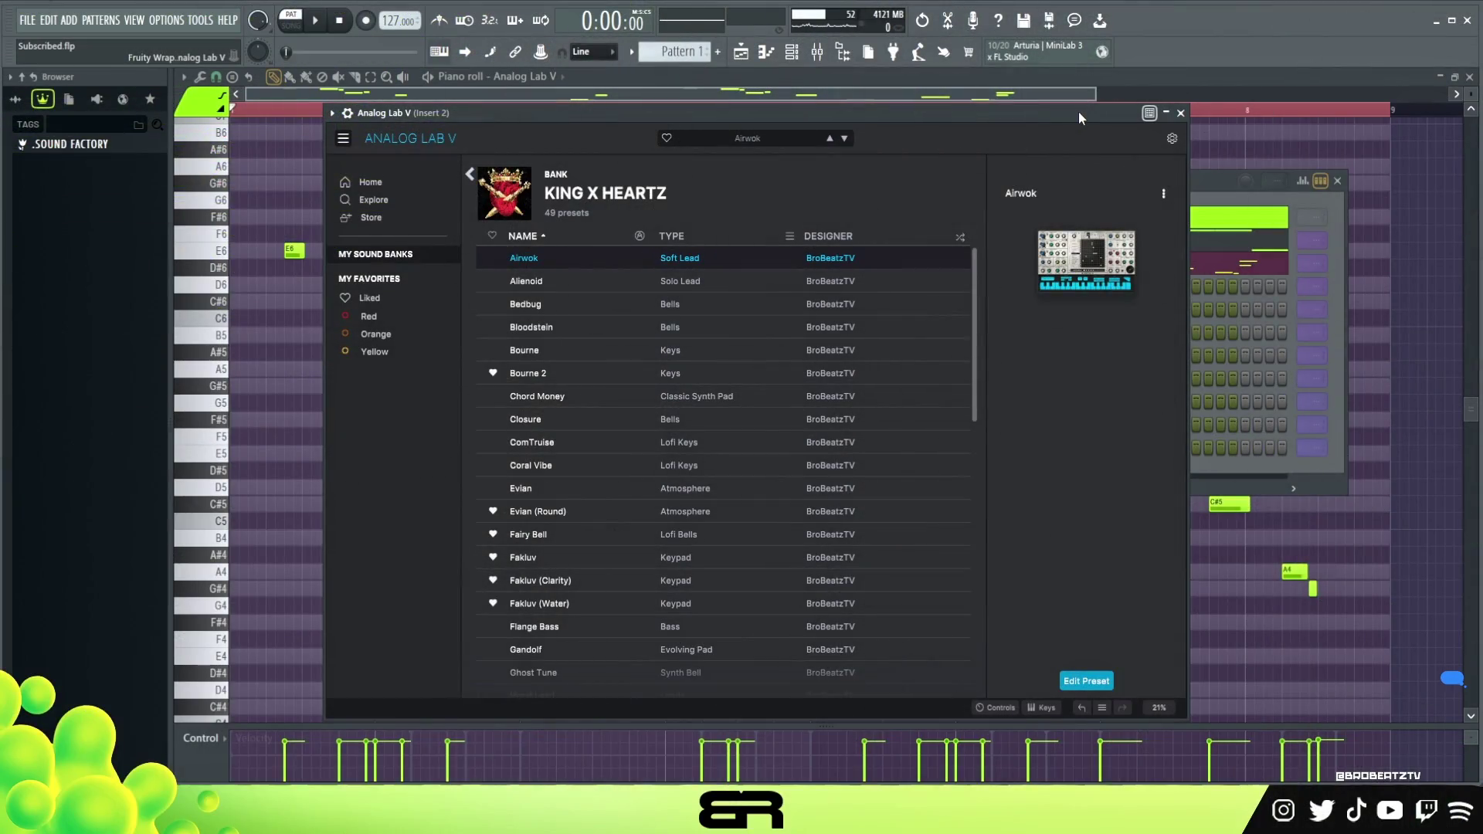
{"action": "left_click_drag", "start_coordinate": [1023, 115], "coordinate": [1032, 108]}
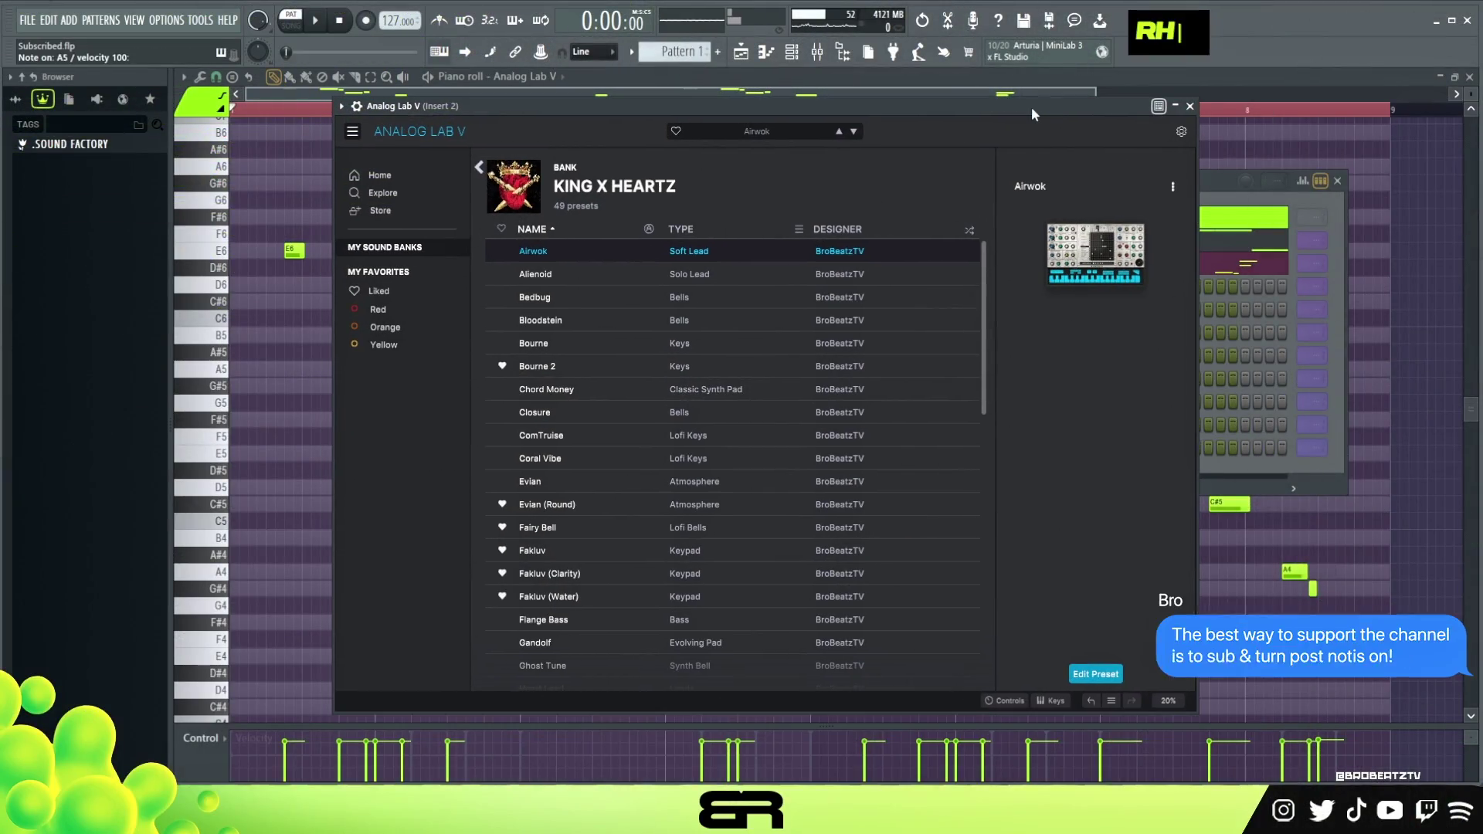
{"action": "left_click", "coordinate": [1189, 106]}
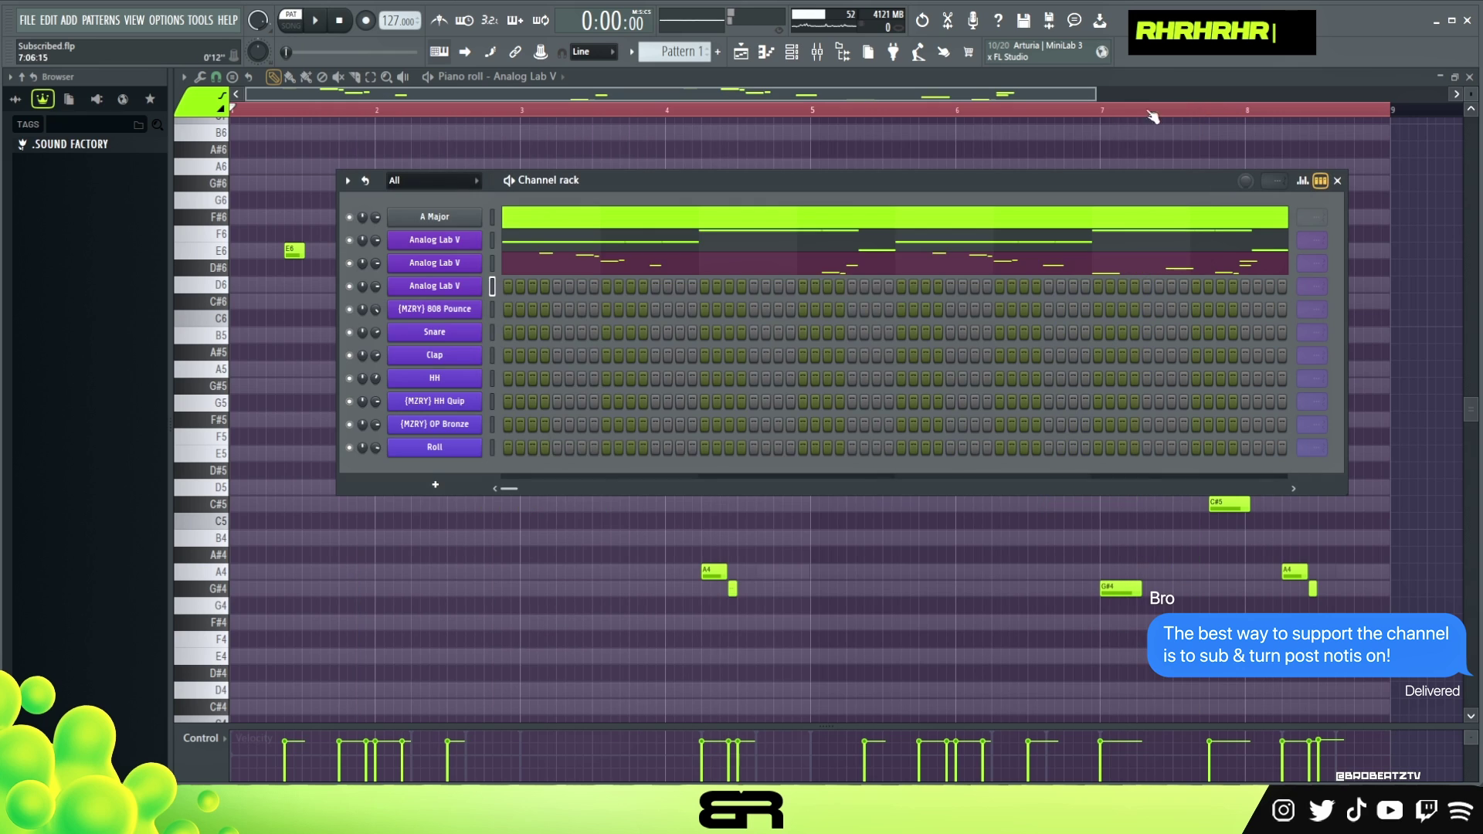
{"action": "left_click_drag", "start_coordinate": [573, 180], "coordinate": [744, 221]}
{"action": "right_click", "coordinate": [584, 318]}
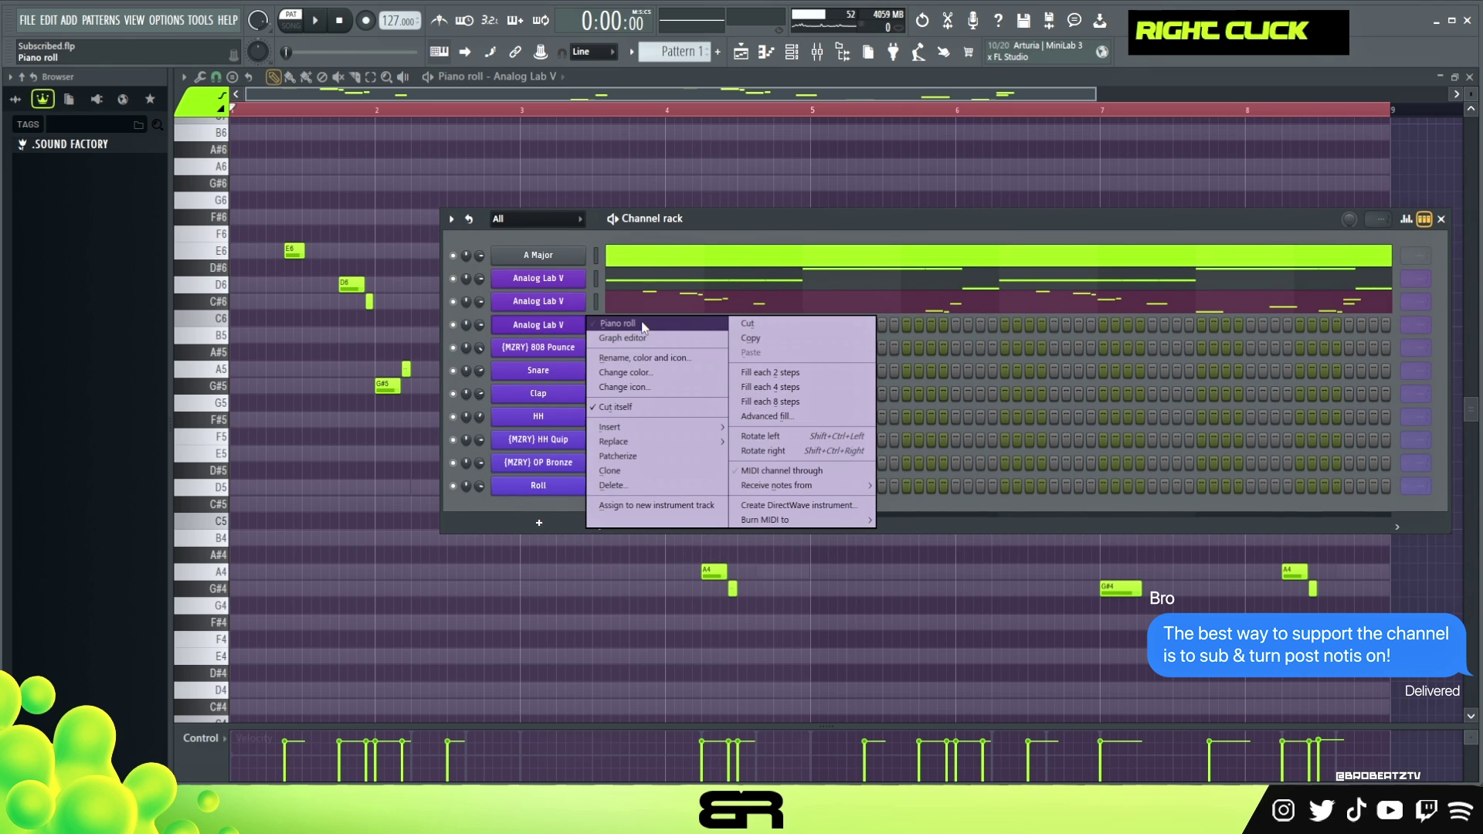
{"action": "left_click", "coordinate": [641, 325]}
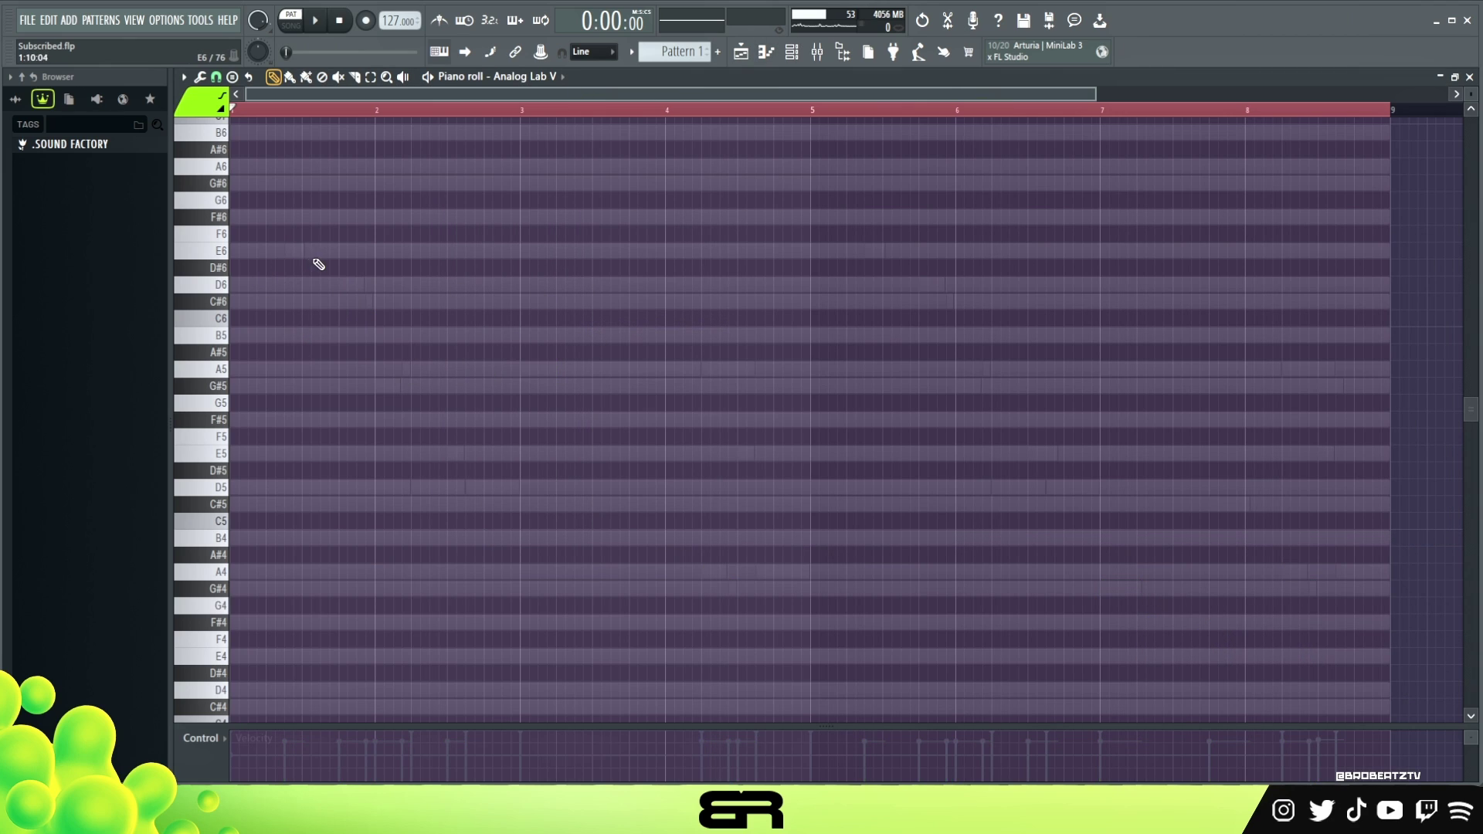
Step: Draw an E5 note one full bar long at the start of bar 1 and play it back
{"action": "key", "text": "ctrl+Down"}
{"action": "key", "text": "alt"}
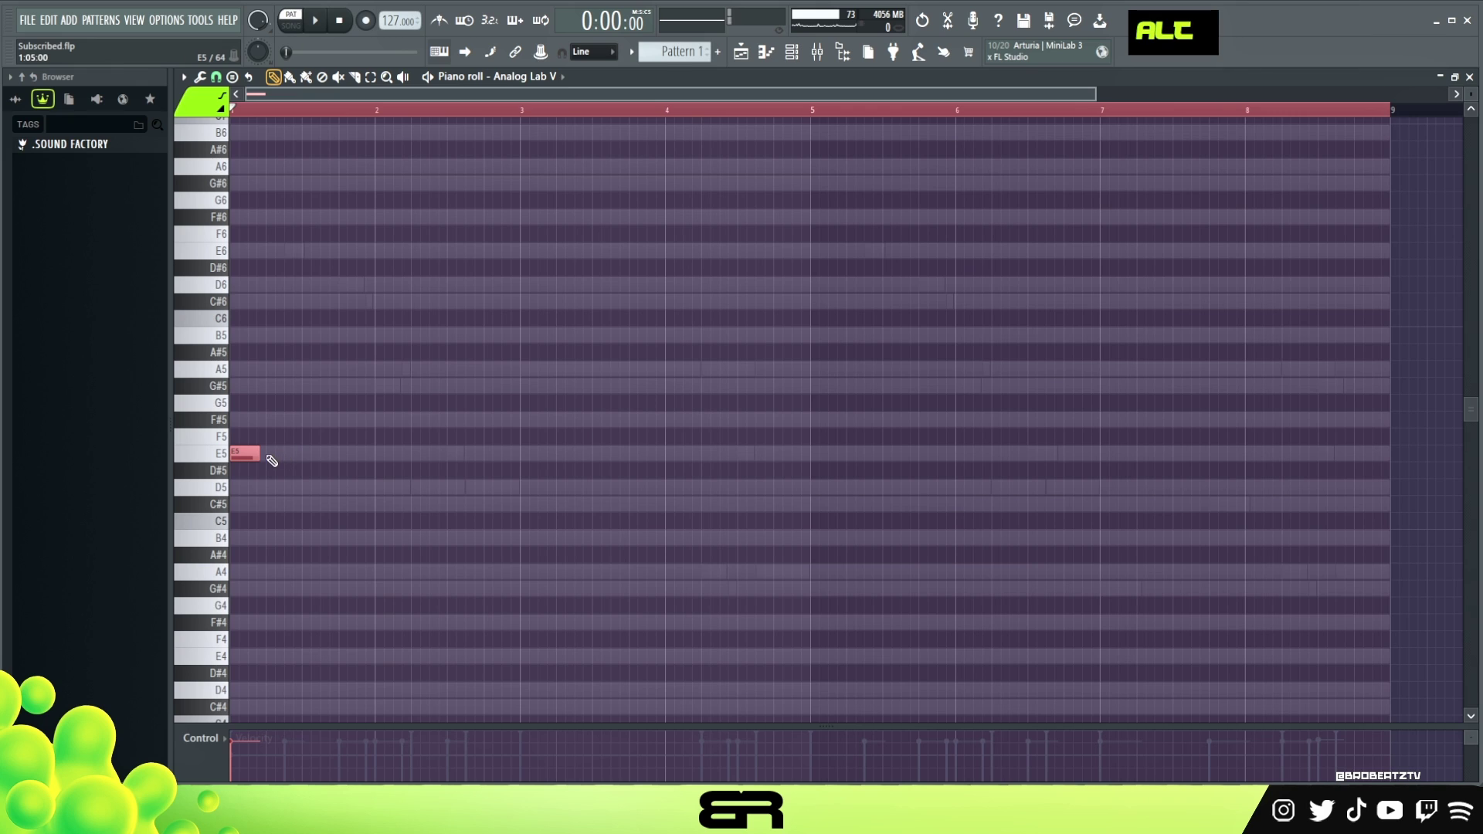
{"action": "left_click_drag", "start_coordinate": [257, 454], "coordinate": [376, 455]}
{"action": "right_click", "coordinate": [427, 360]}
{"action": "key", "text": "space"}
{"action": "double_click", "coordinate": [255, 111]}
{"action": "key", "text": "space"}
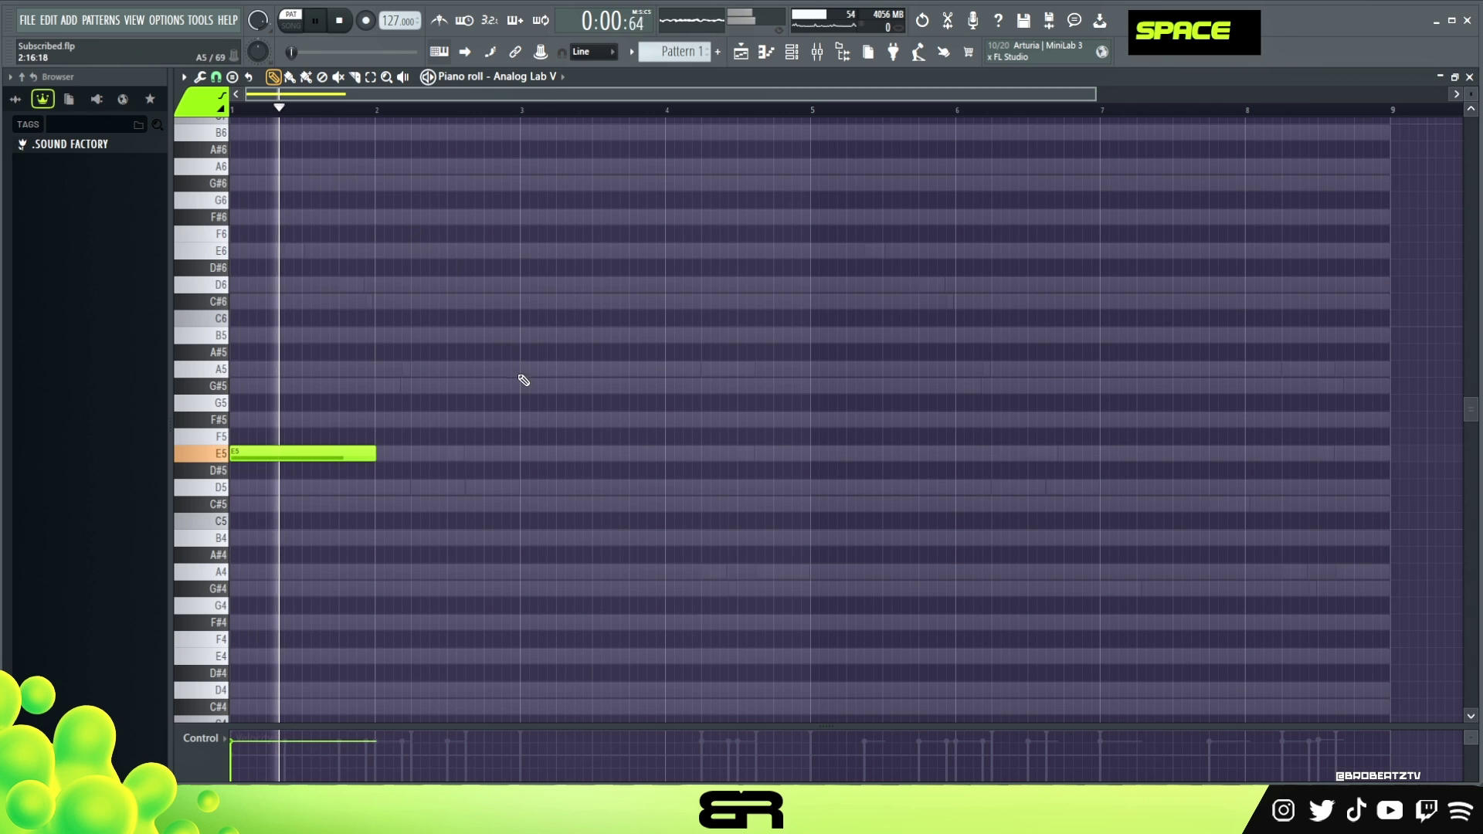
Step: Lower the bar 1 E5 note's velocity slightly and replay the pattern from the start
{"action": "key", "text": "ctrl+a"}
{"action": "scroll", "coordinate": [475, 409], "scroll_direction": "down", "scroll_amount": 2, "text": "alt"}
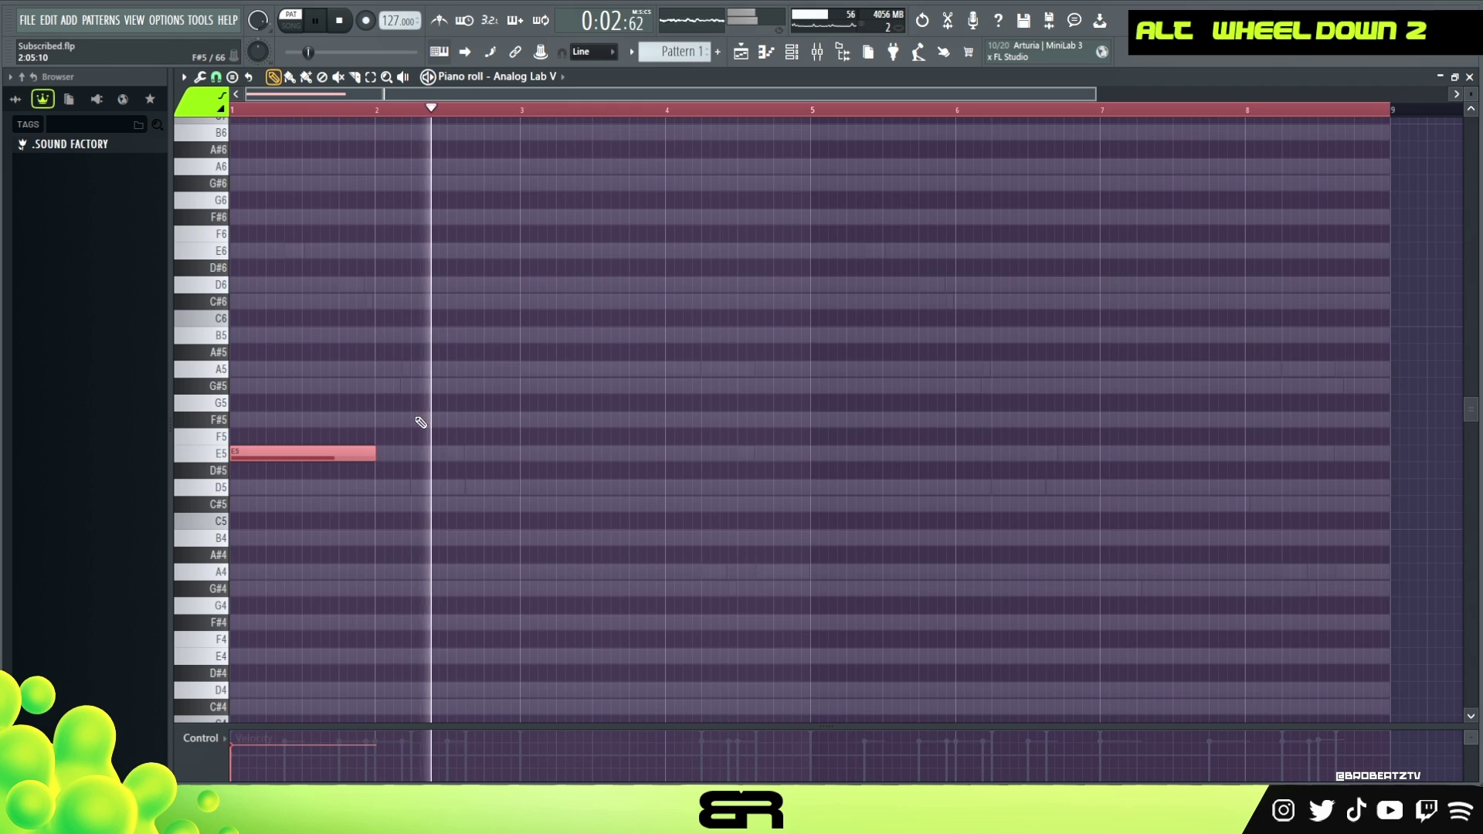
{"action": "key", "text": "space"}
{"action": "right_click", "coordinate": [485, 419]}
{"action": "key", "text": "space"}
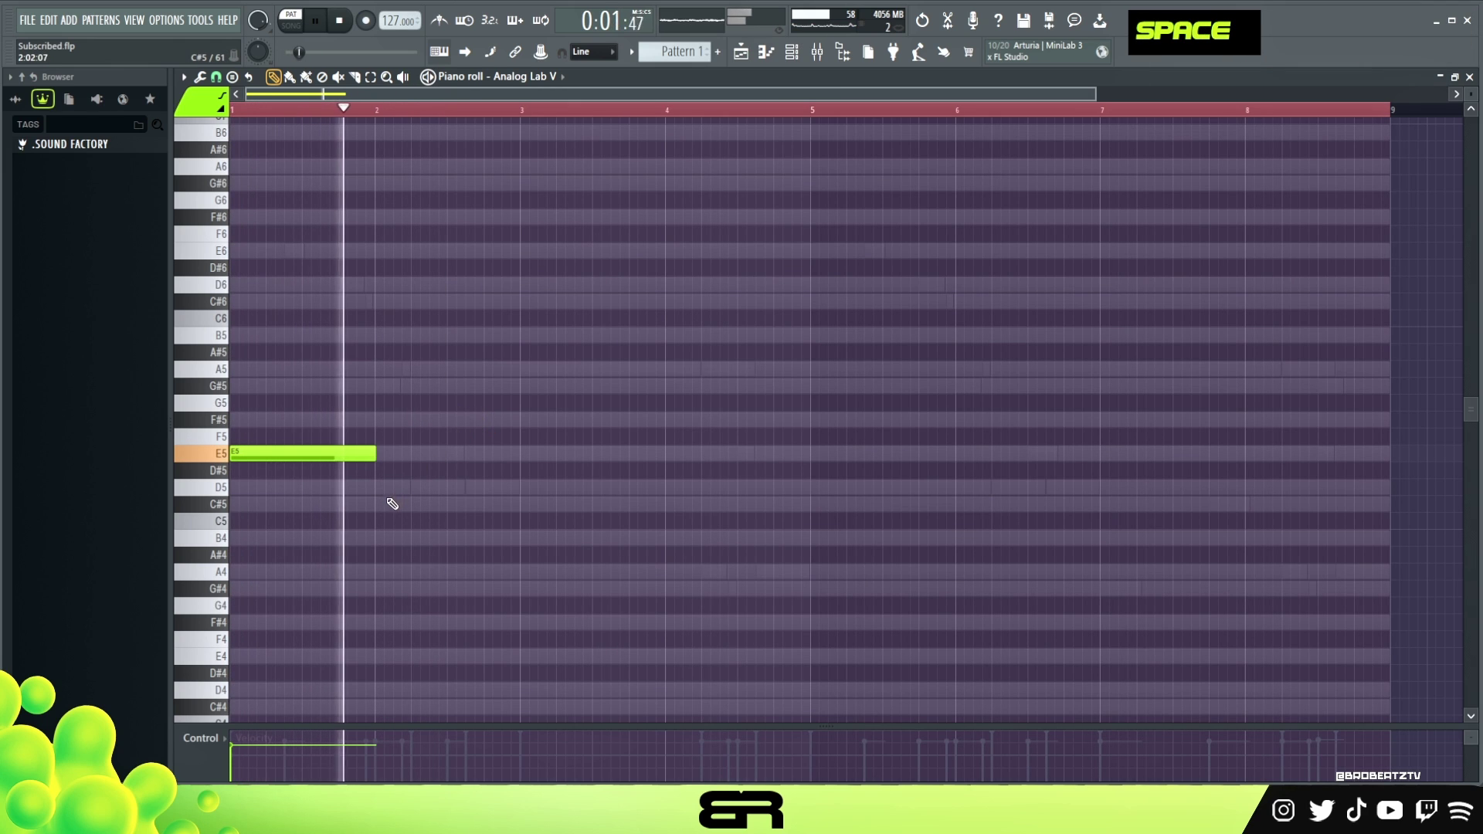
Step: Place a one-bar C#6 note starting on step 13 of bar 2 and check it in playback
{"action": "key", "text": "space"}
{"action": "left_click", "coordinate": [486, 507]}
{"action": "left_click_drag", "start_coordinate": [499, 480], "coordinate": [503, 527], "text": "ctrl"}
{"action": "key", "text": "ctrl+Up"}
{"action": "right_click", "coordinate": [561, 502]}
{"action": "key", "text": "space"}
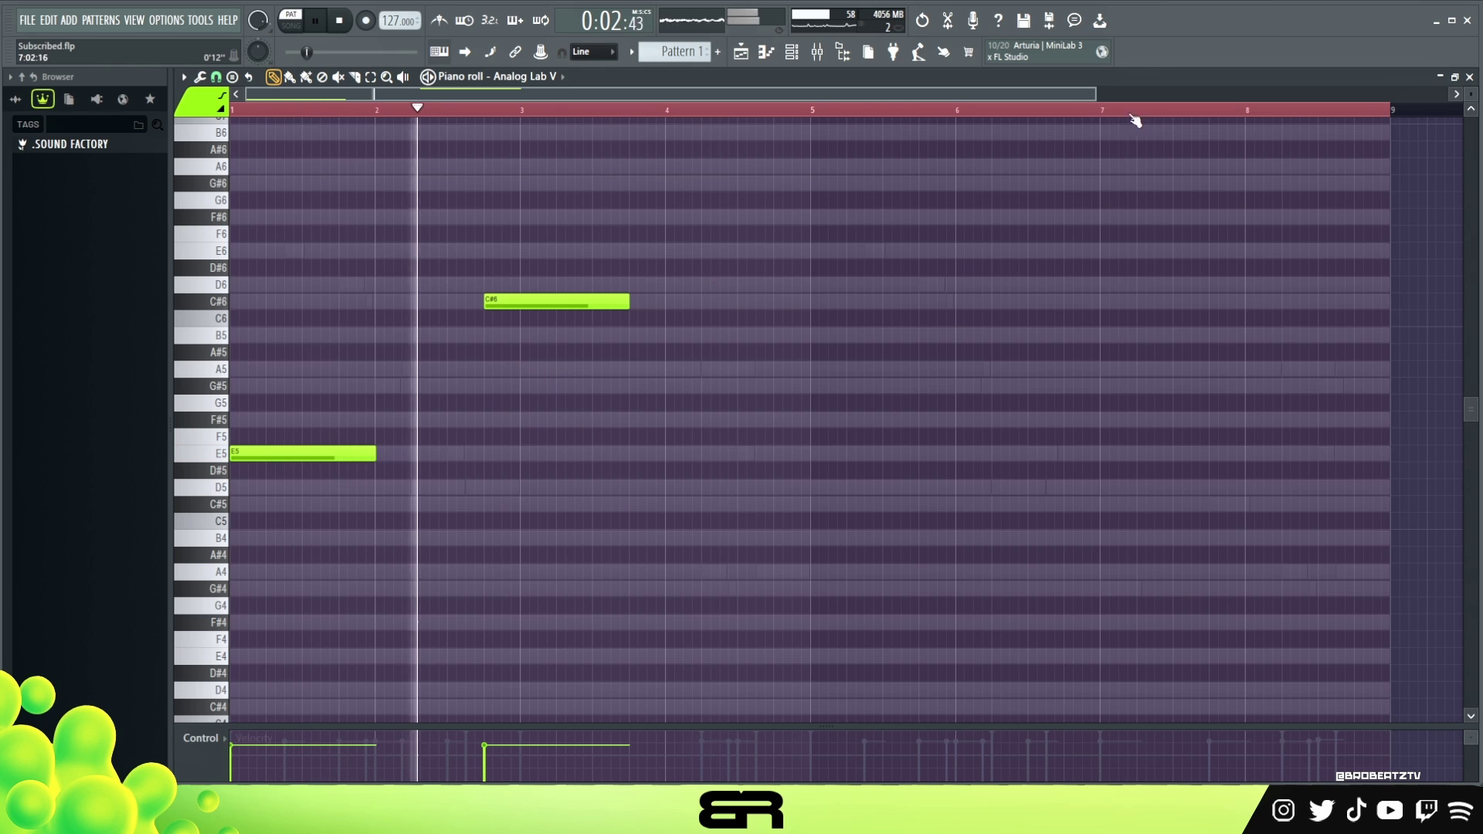
{"action": "key", "text": "space"}
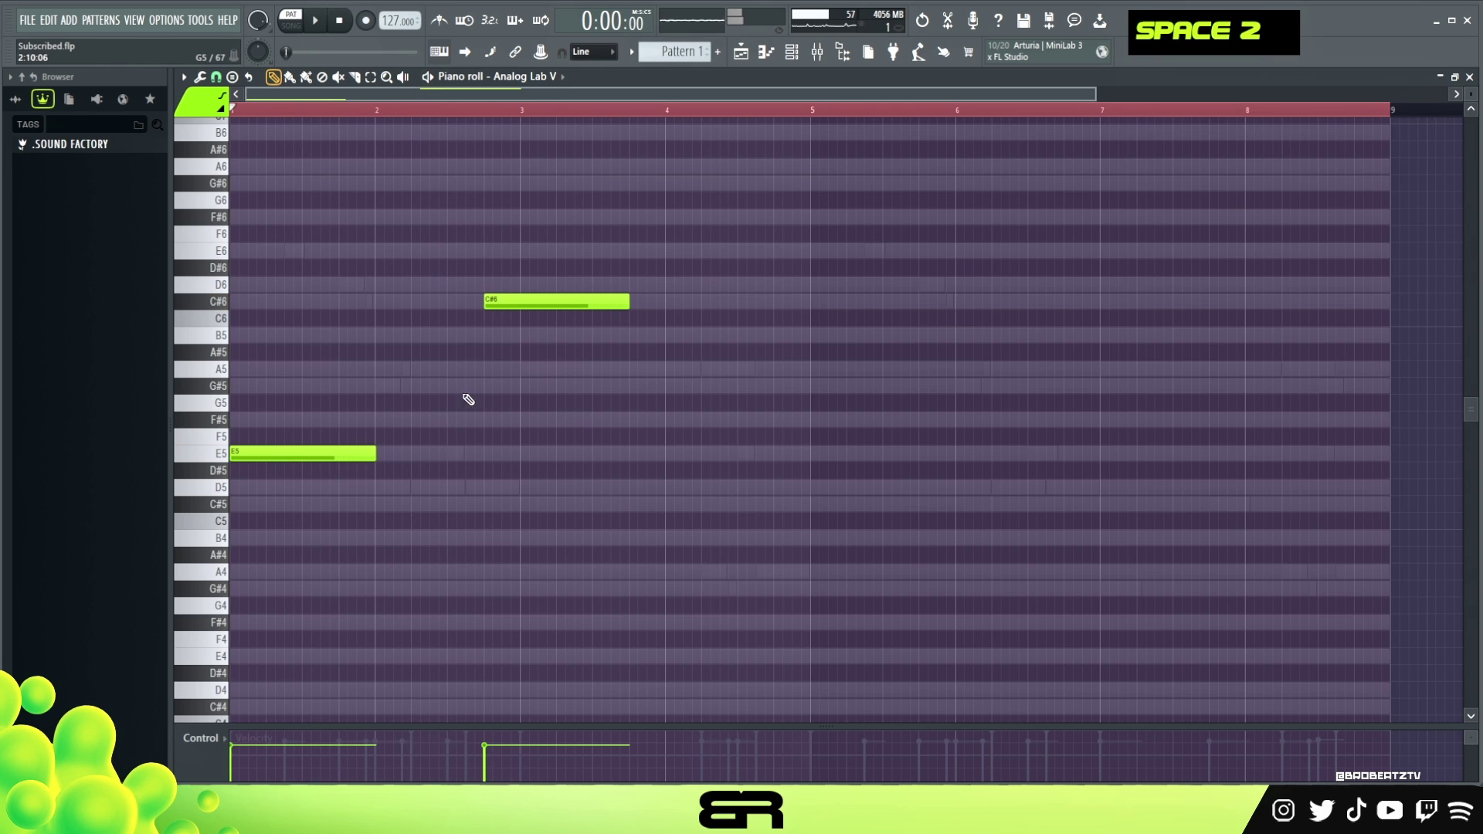
Step: Add a one-step A5 on step 16 of bar 2 and a one-bar G#5 at the start of bar 3
{"action": "left_click_drag", "start_coordinate": [502, 369], "coordinate": [511, 369]}
{"action": "left_click", "coordinate": [516, 386]}
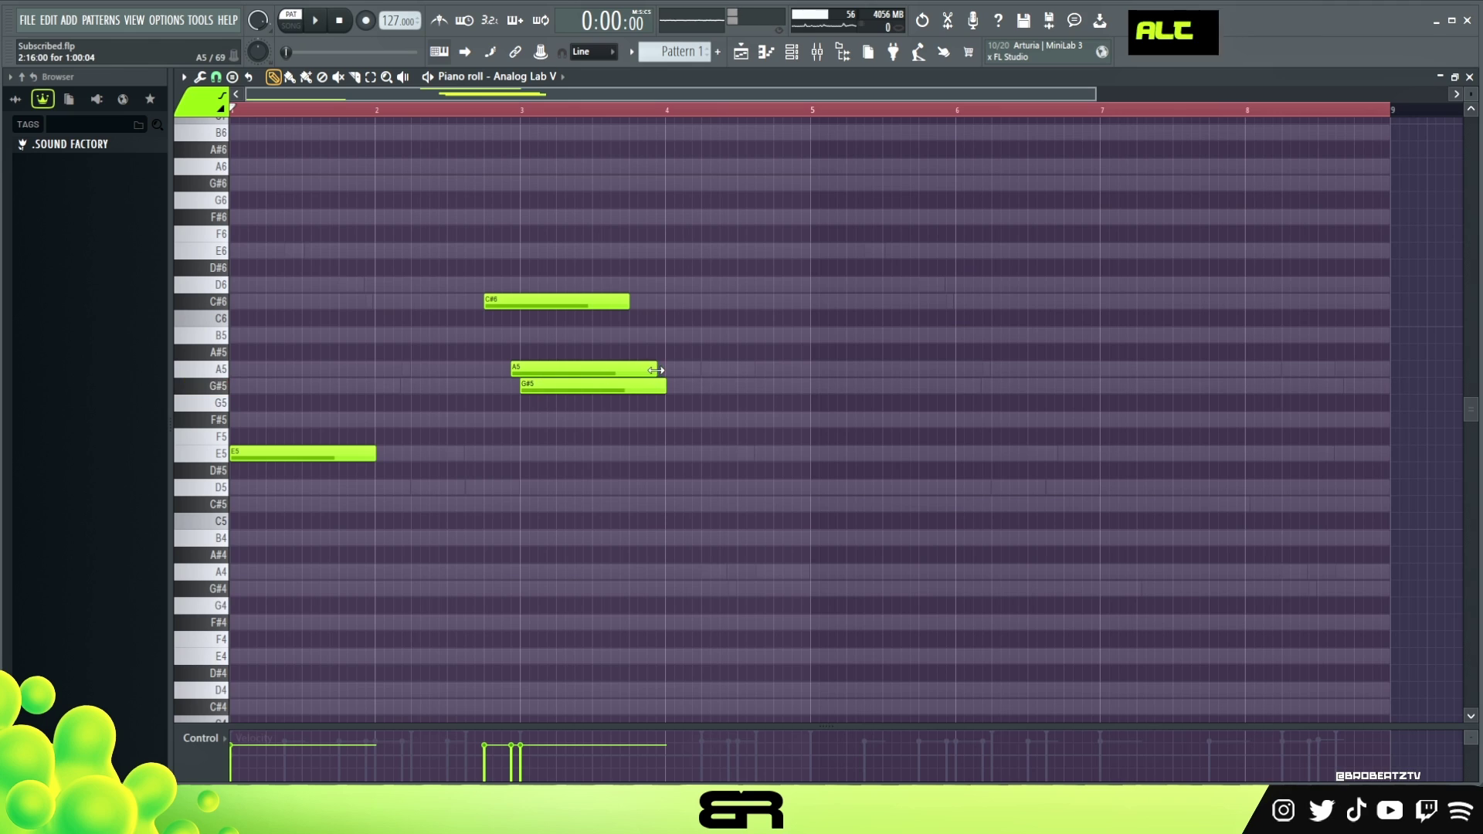
{"action": "left_click_drag", "start_coordinate": [657, 370], "coordinate": [519, 371]}
Step: Shorten the bar 2 C#6 note so it ends just after the A5 begins, and start playback
{"action": "left_click_drag", "start_coordinate": [620, 307], "coordinate": [624, 305]}
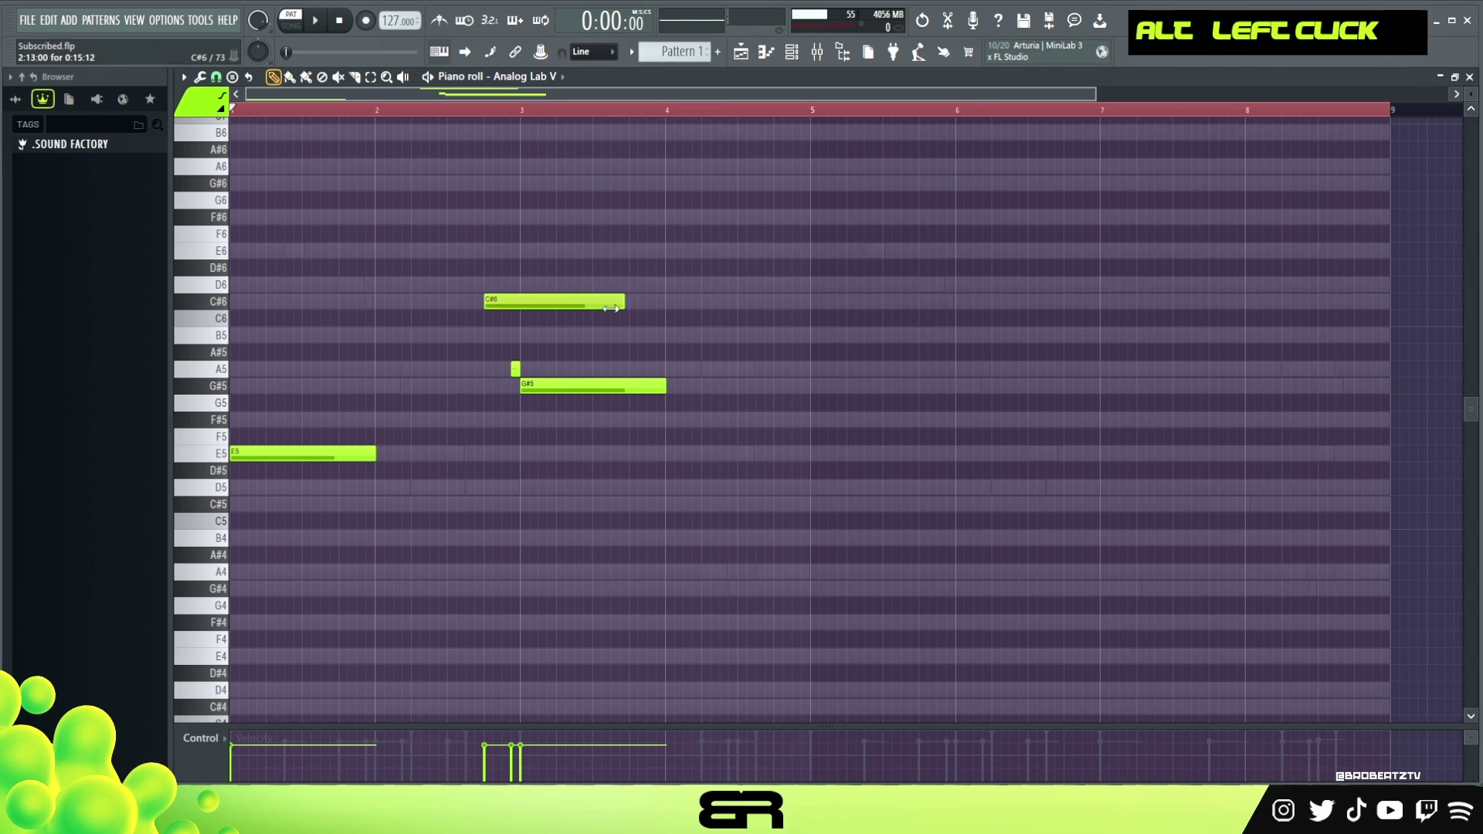
{"action": "left_click_drag", "start_coordinate": [513, 336], "coordinate": [515, 336]}
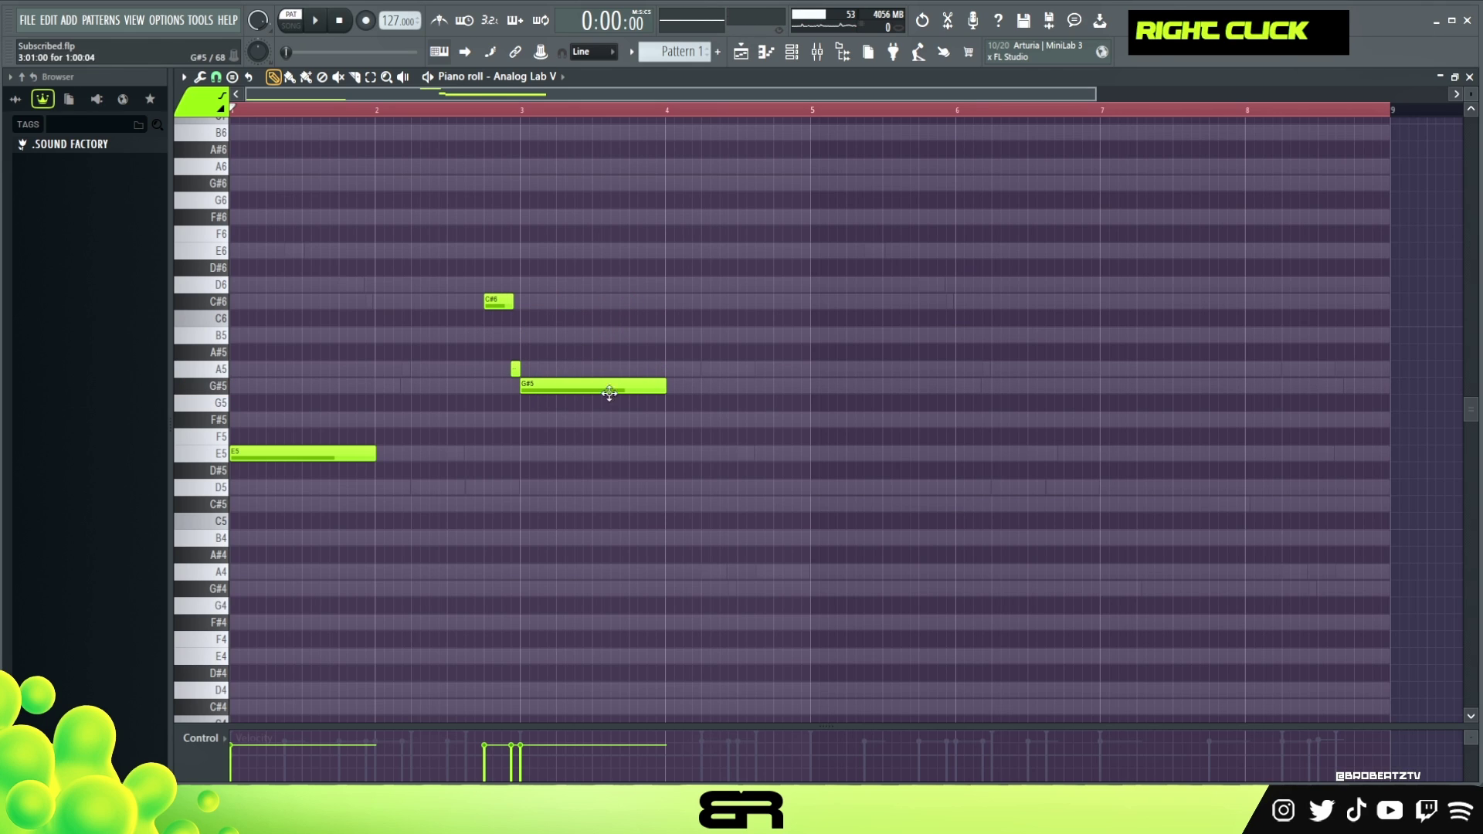
{"action": "key", "text": "space"}
Step: Duplicate the phrase from bars 1 to 4 into bars 5 to 8 and lower the copied C#6, A5 and G#5 an octave
{"action": "key", "text": "ctrl+a"}
{"action": "left_click_drag", "start_coordinate": [313, 456], "coordinate": [854, 440], "text": "shift"}
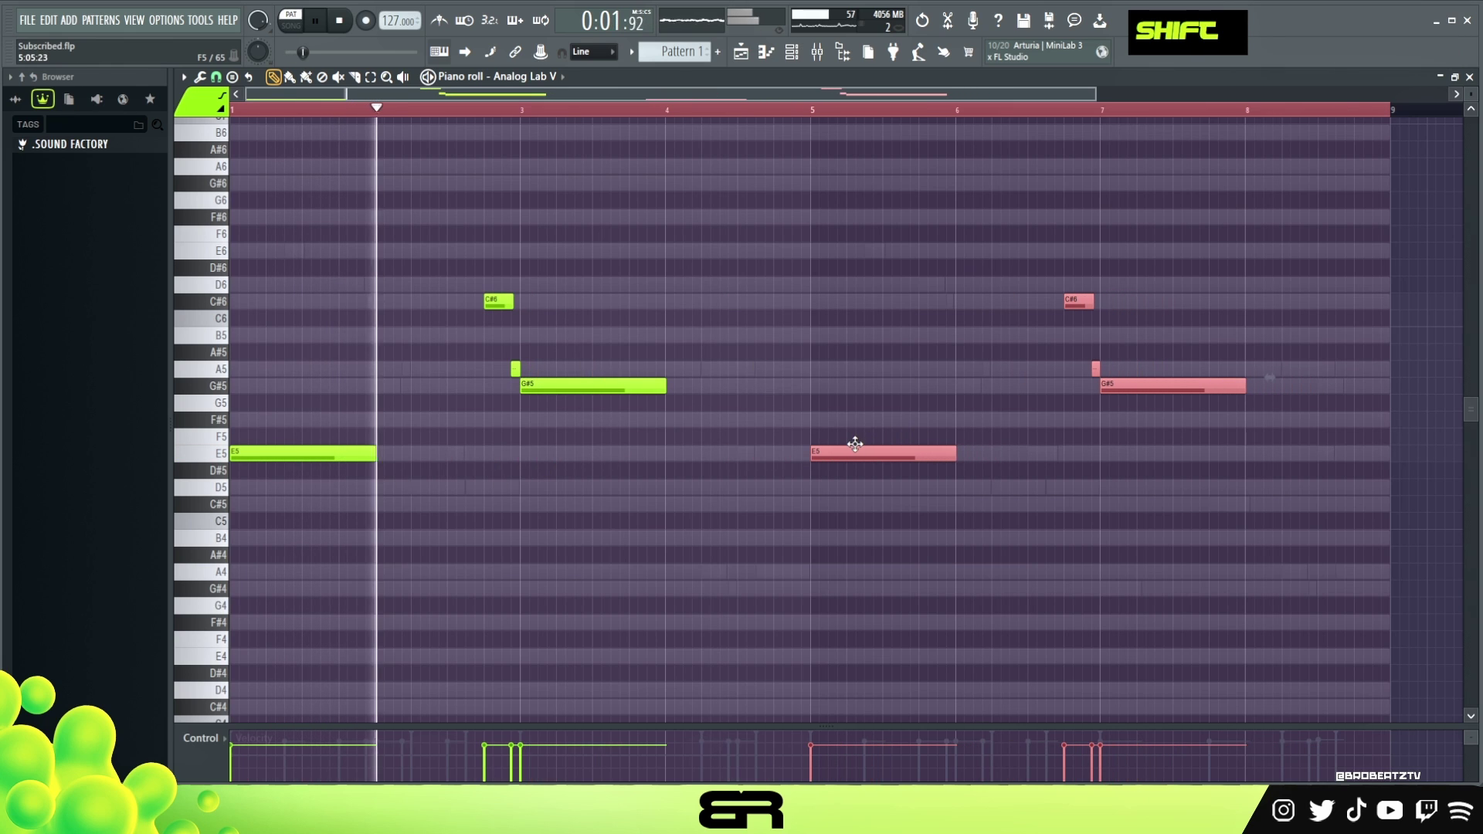
{"action": "left_click_drag", "start_coordinate": [1022, 278], "coordinate": [1181, 422]}
{"action": "key", "text": "ctrl+Down"}
{"action": "right_click", "coordinate": [1064, 266]}
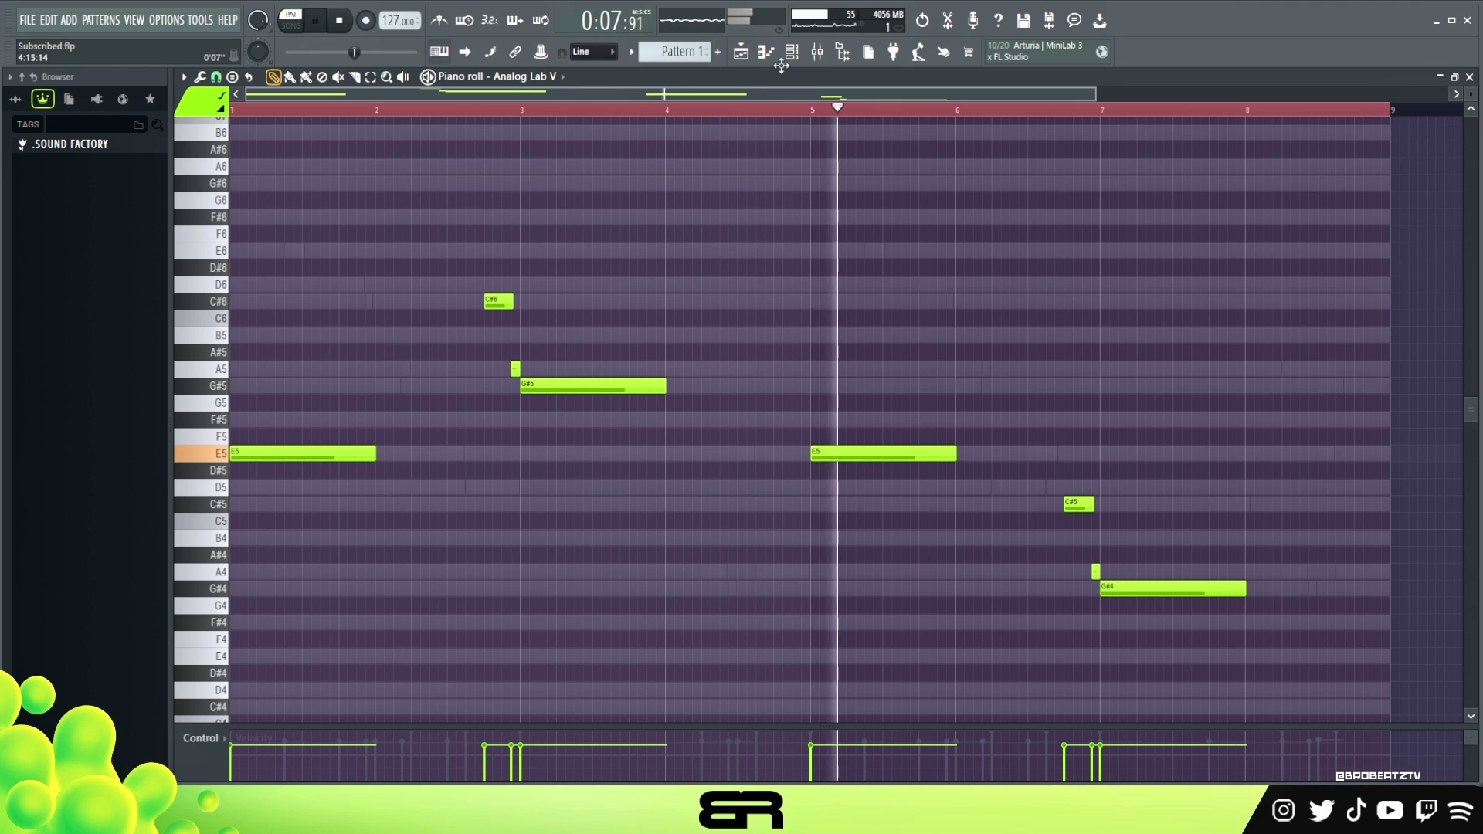
Step: Set the third Analog Lab V channel's volume to about 67% during playback, and stop playback
{"action": "key", "text": "F6"}
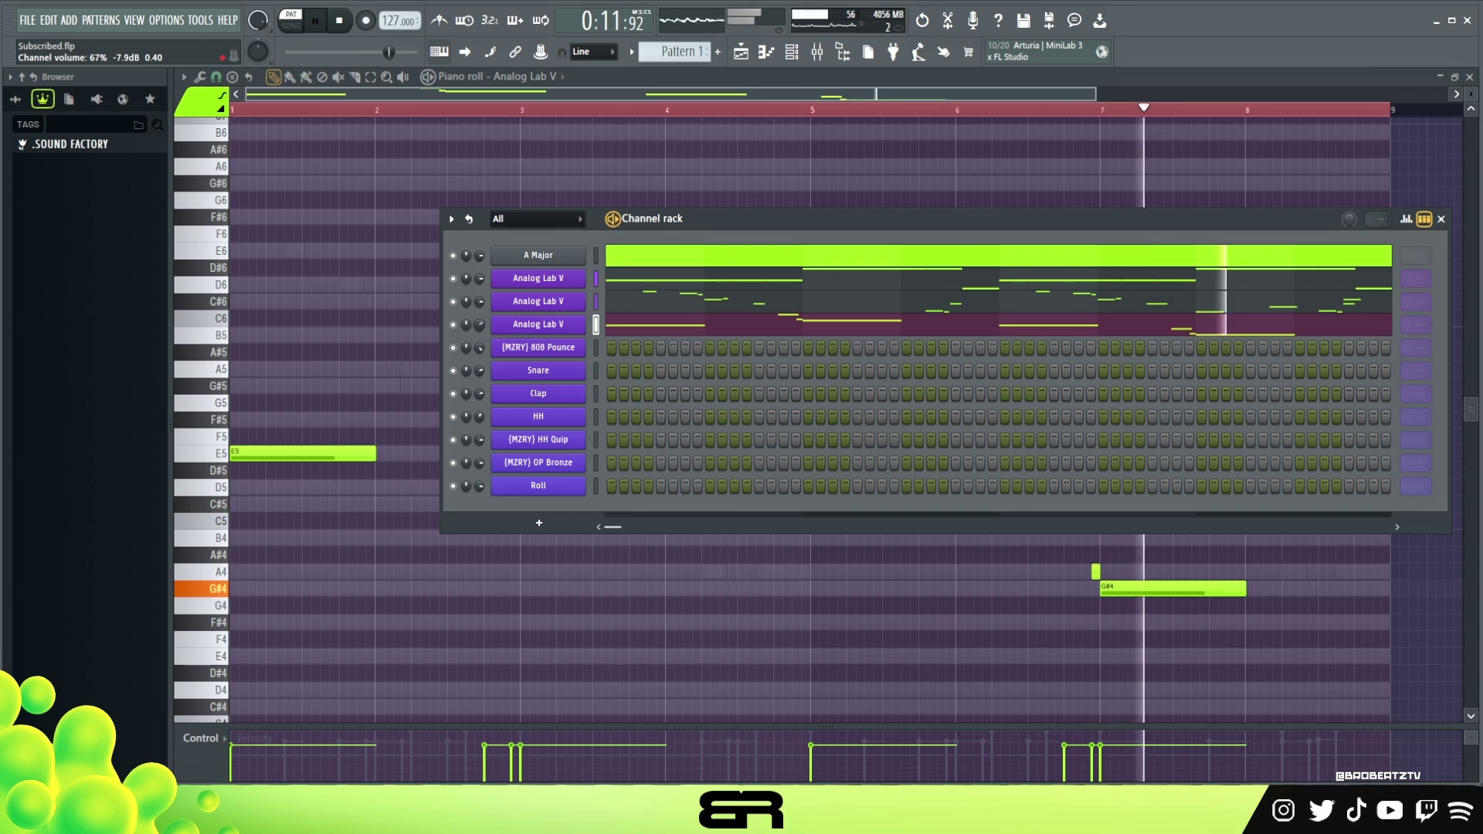
{"action": "right_click", "coordinate": [698, 178]}
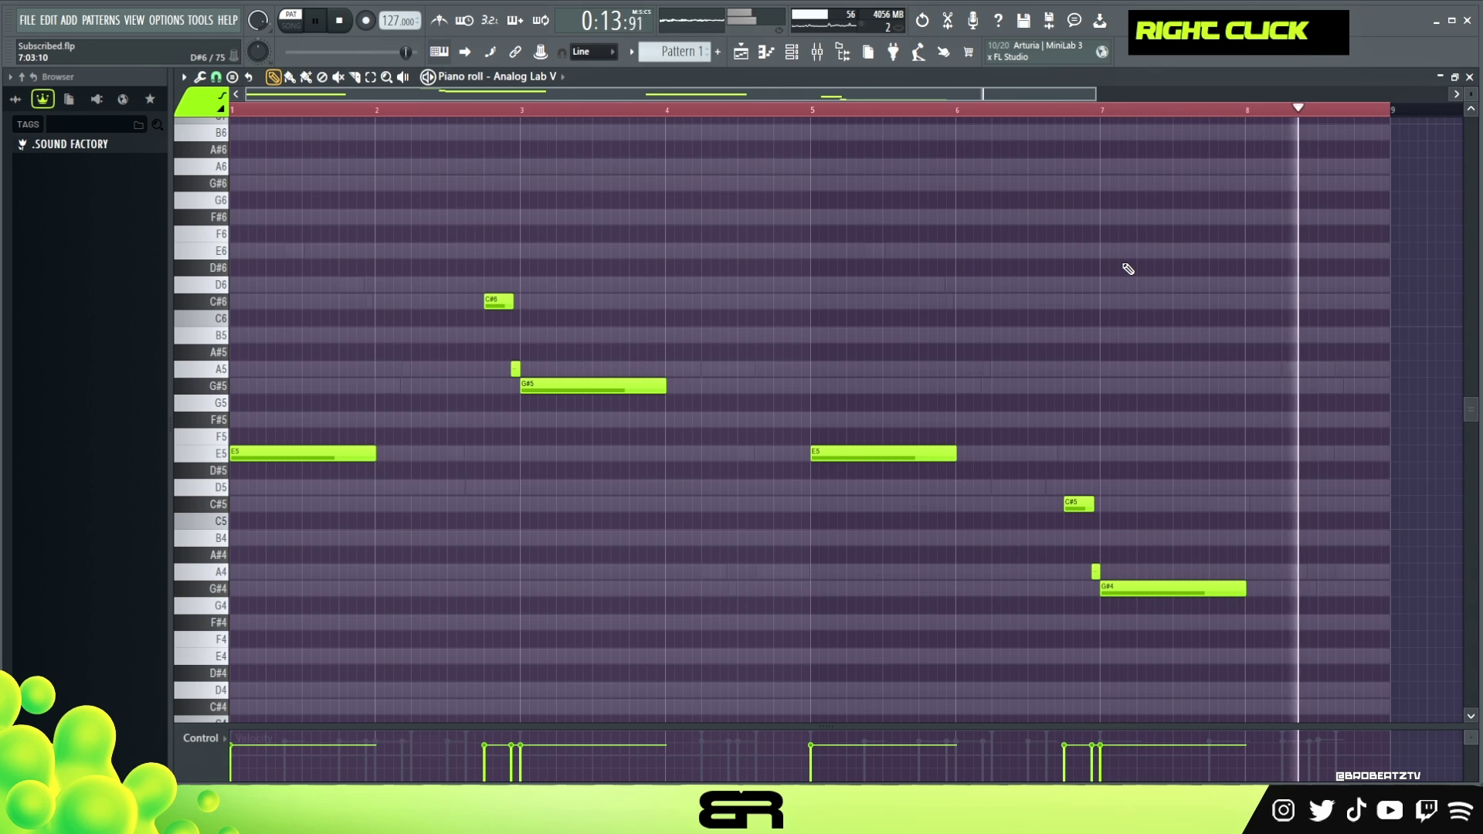
{"action": "key", "text": "space"}
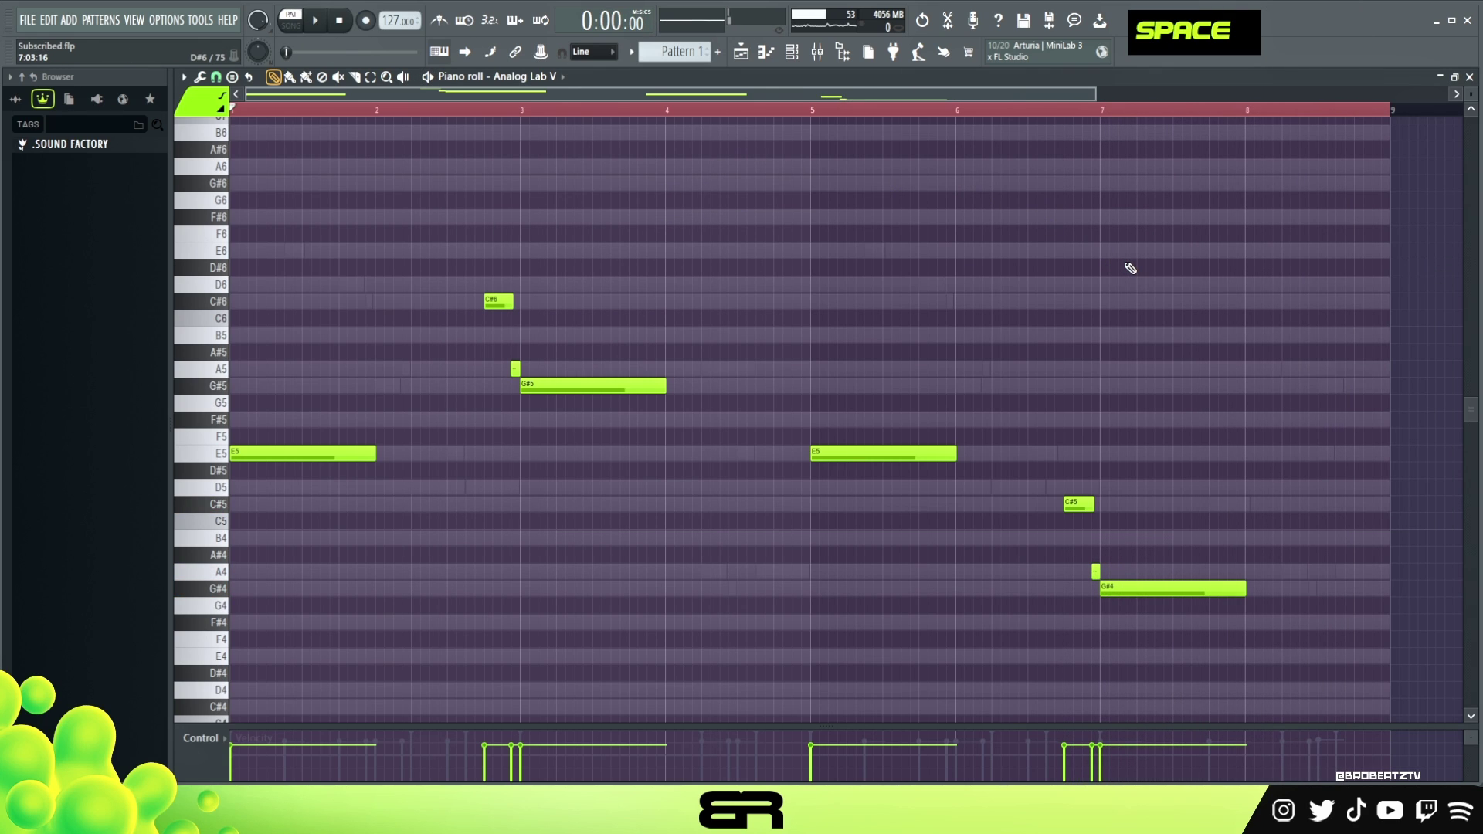
Step: Show the Playlist with the Channel rack placed over it
{"action": "left_click", "coordinate": [800, 56]}
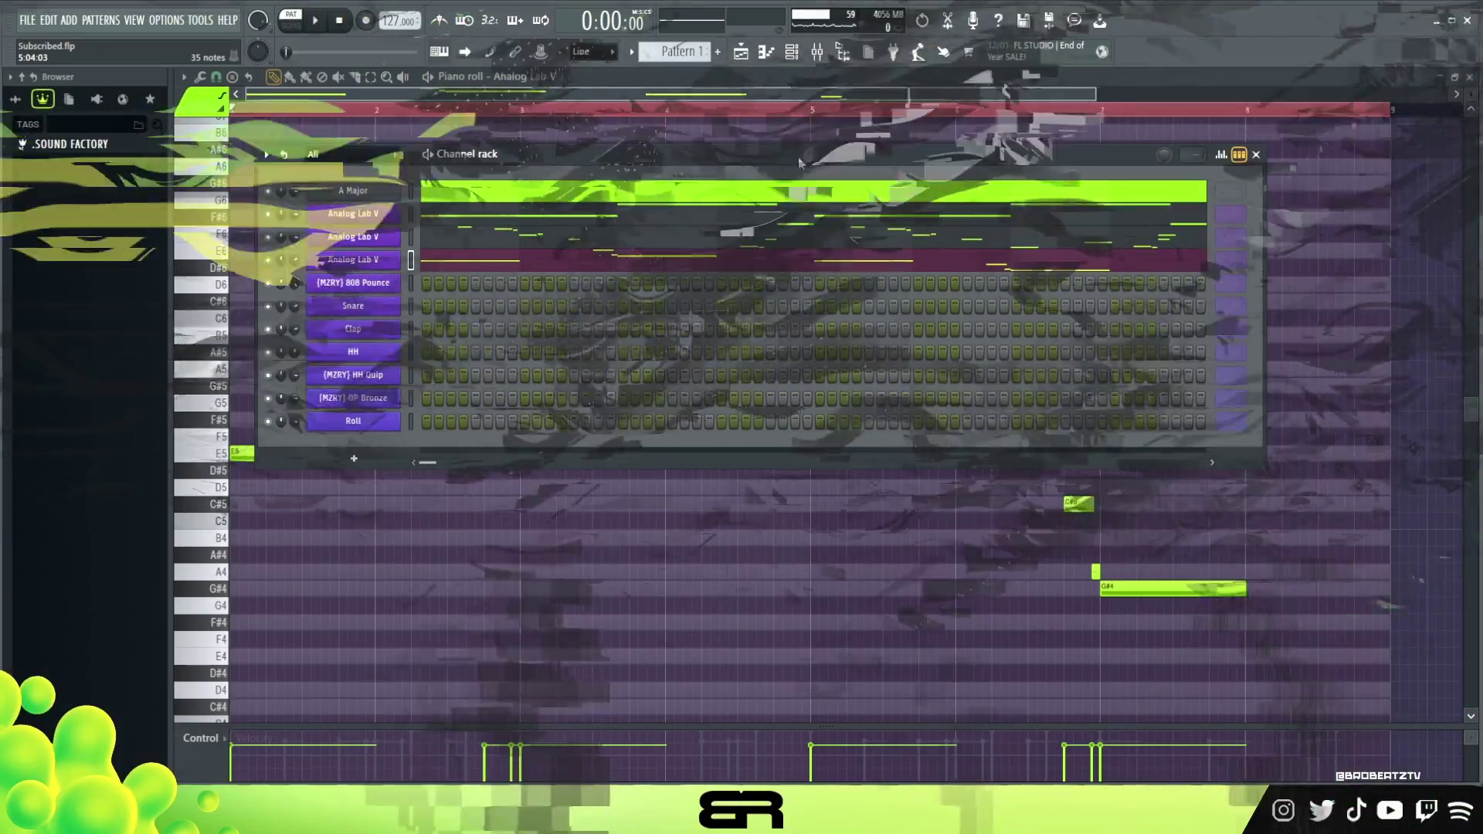
{"action": "left_click", "coordinate": [743, 54]}
{"action": "double_click", "coordinate": [793, 54]}
{"action": "left_click_drag", "start_coordinate": [647, 160], "coordinate": [757, 129]}
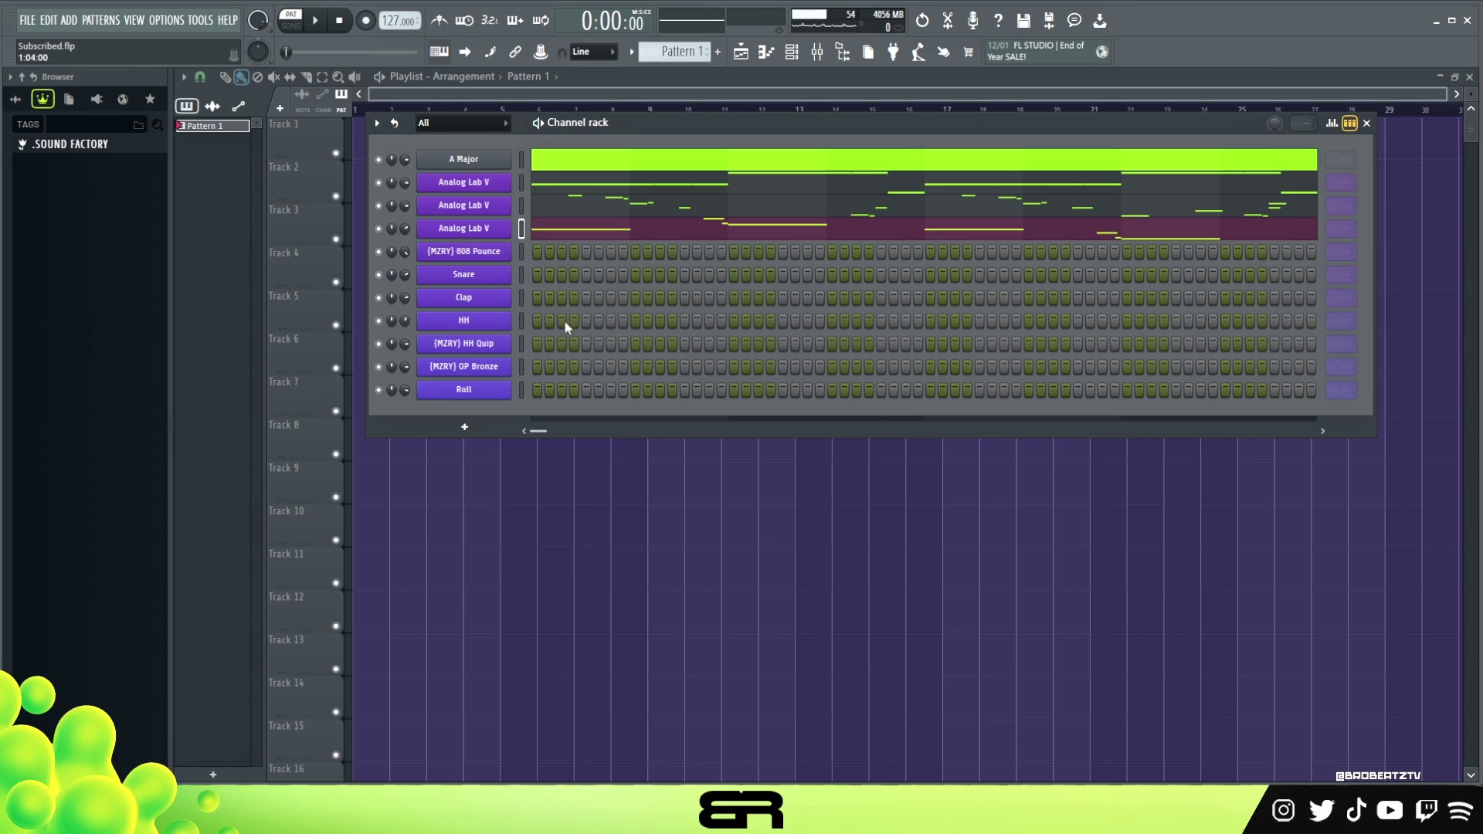
Step: Place an HH hit on step 1 and audition it with the melody
{"action": "left_click", "coordinate": [537, 321]}
{"action": "key", "text": "space"}
{"action": "key", "text": "space"}
{"action": "key", "text": "space"}
{"action": "key", "text": "space"}
Step: Try different steps for the first (MZRY) HH Quip hit, keeping a single hit on step 4
{"action": "left_click", "coordinate": [586, 343]}
{"action": "right_click", "coordinate": [586, 345]}
{"action": "key", "text": "space"}
{"action": "left_click", "coordinate": [561, 345]}
{"action": "left_click", "coordinate": [575, 345]}
{"action": "key", "text": "space"}
{"action": "right_click", "coordinate": [564, 345]}
{"action": "key", "text": "space"}
{"action": "key", "text": "space"}
{"action": "key", "text": "space"}
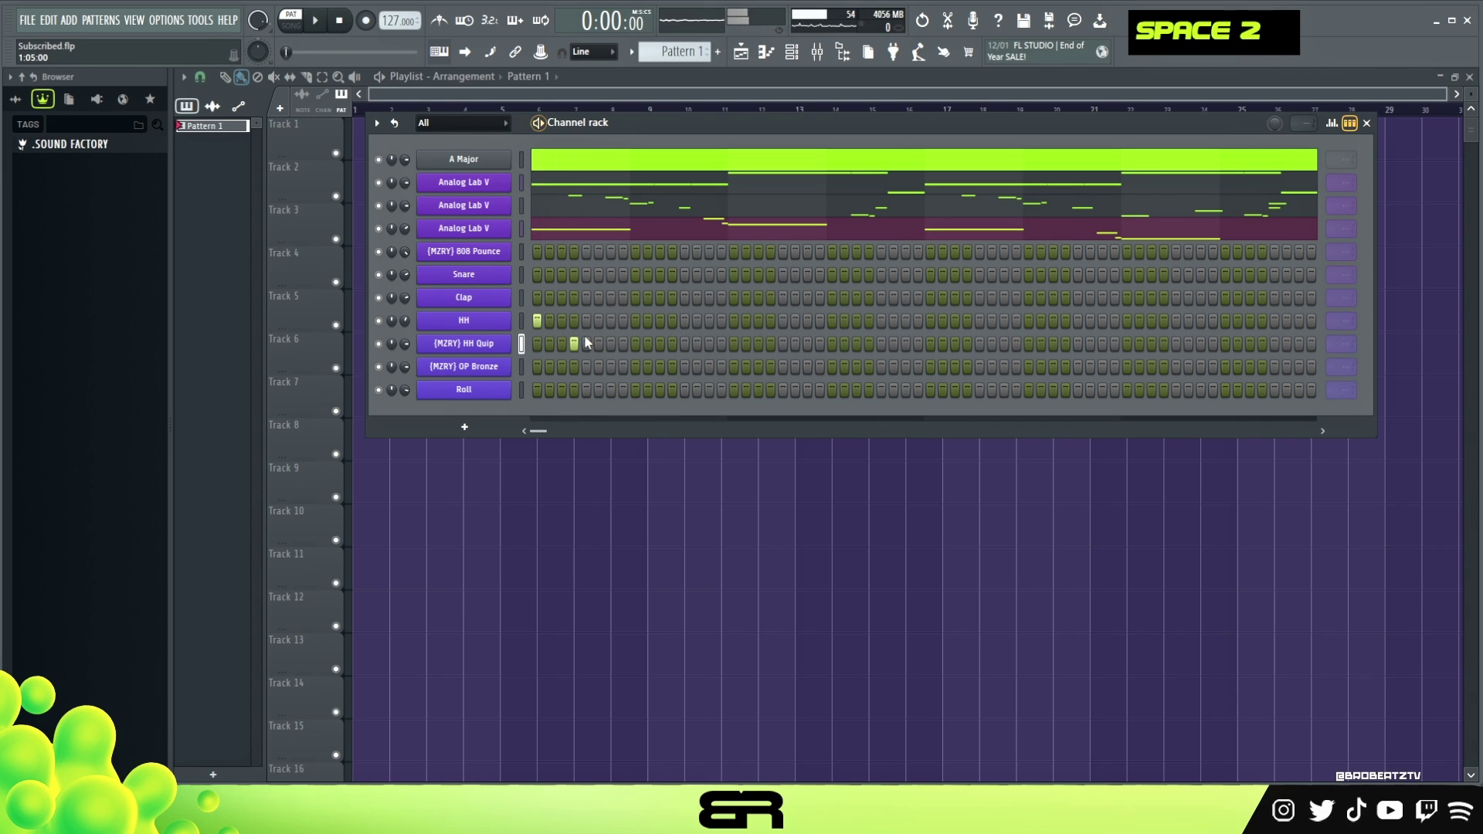
Step: Place Snare and Clap hits on step 9, with an HH hit on step 7 and an HH Quip hit on step 8
{"action": "key", "text": "space"}
{"action": "key", "text": "space"}
{"action": "key", "text": "space"}
{"action": "right_click", "coordinate": [635, 251]}
{"action": "left_click", "coordinate": [635, 275]}
{"action": "left_click", "coordinate": [635, 299]}
{"action": "key", "text": "space"}
{"action": "key", "text": "space"}
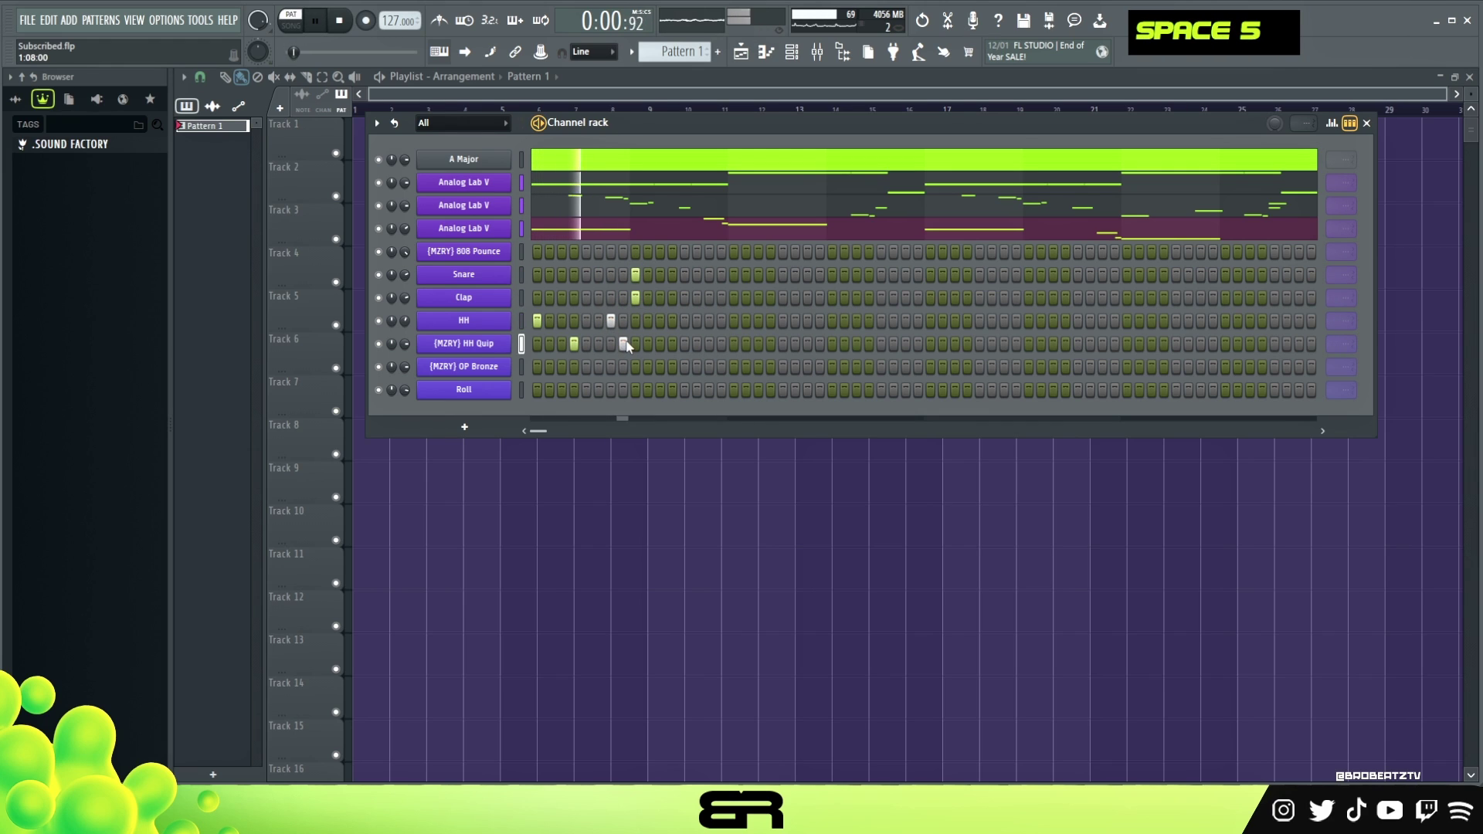
Step: Move the second HH hit to step 6 and the second HH Quip hit to step 7
{"action": "key", "text": "space"}
{"action": "right_click", "coordinate": [624, 342]}
{"action": "key", "text": "space"}
{"action": "left_click", "coordinate": [599, 322]}
{"action": "left_click", "coordinate": [610, 344]}
{"action": "key", "text": "space"}
{"action": "right_click", "coordinate": [611, 322]}
{"action": "key", "text": "space"}
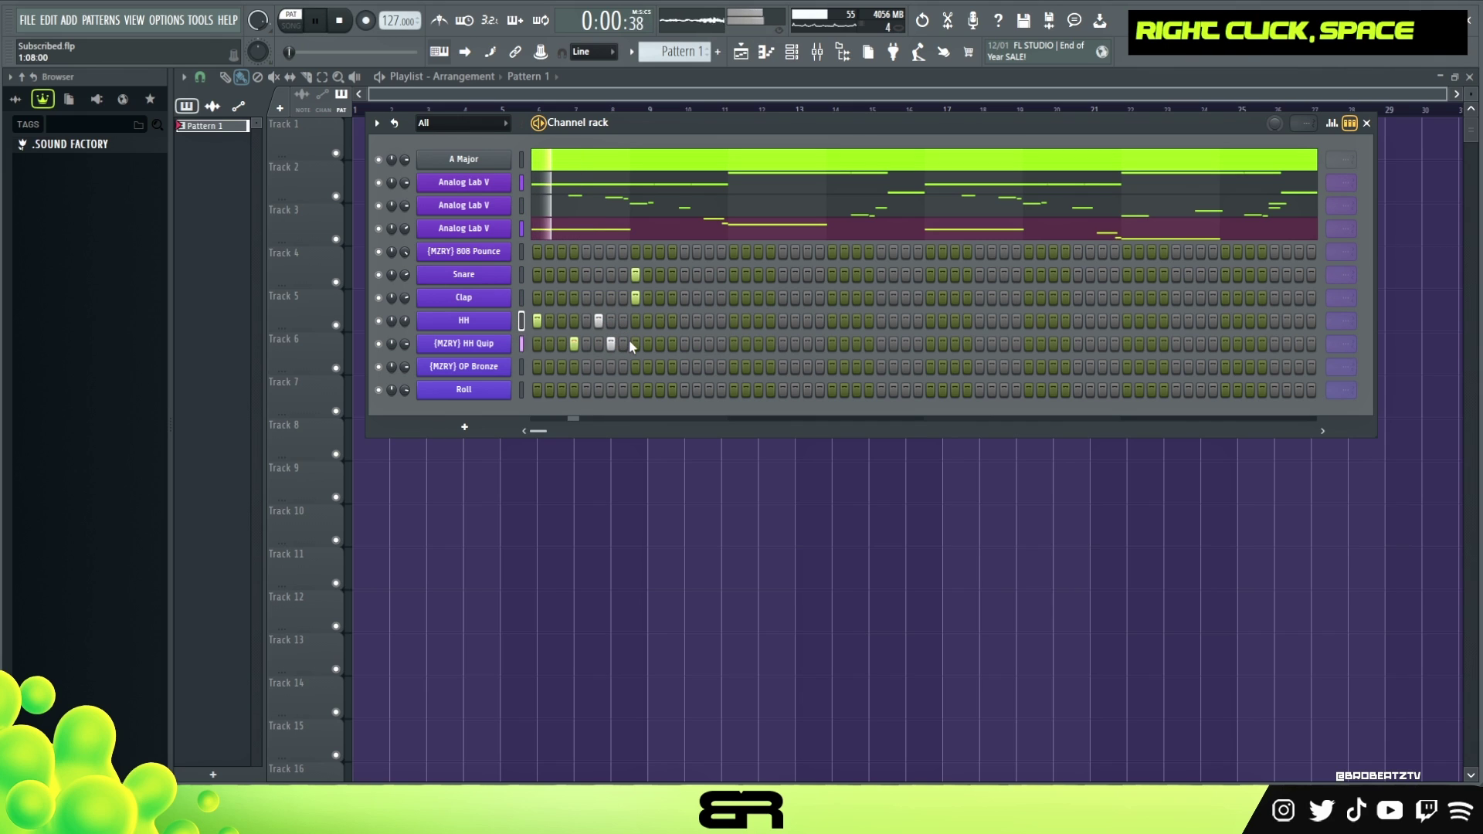
Step: Add Snare and Clap hits on step 25 and audition the drum pattern
{"action": "key", "text": "space"}
{"action": "key", "text": "space"}
{"action": "left_click", "coordinate": [831, 275]}
{"action": "left_click", "coordinate": [832, 298]}
{"action": "key", "text": "space"}
{"action": "key", "text": "space"}
{"action": "key", "text": "space"}
Step: Place an (MZRY) OP Bronze hit on step 5 and audition it
{"action": "left_click", "coordinate": [586, 366]}
{"action": "key", "text": "space"}
{"action": "key", "text": "space"}
{"action": "key", "text": "space"}
{"action": "key", "text": "space"}
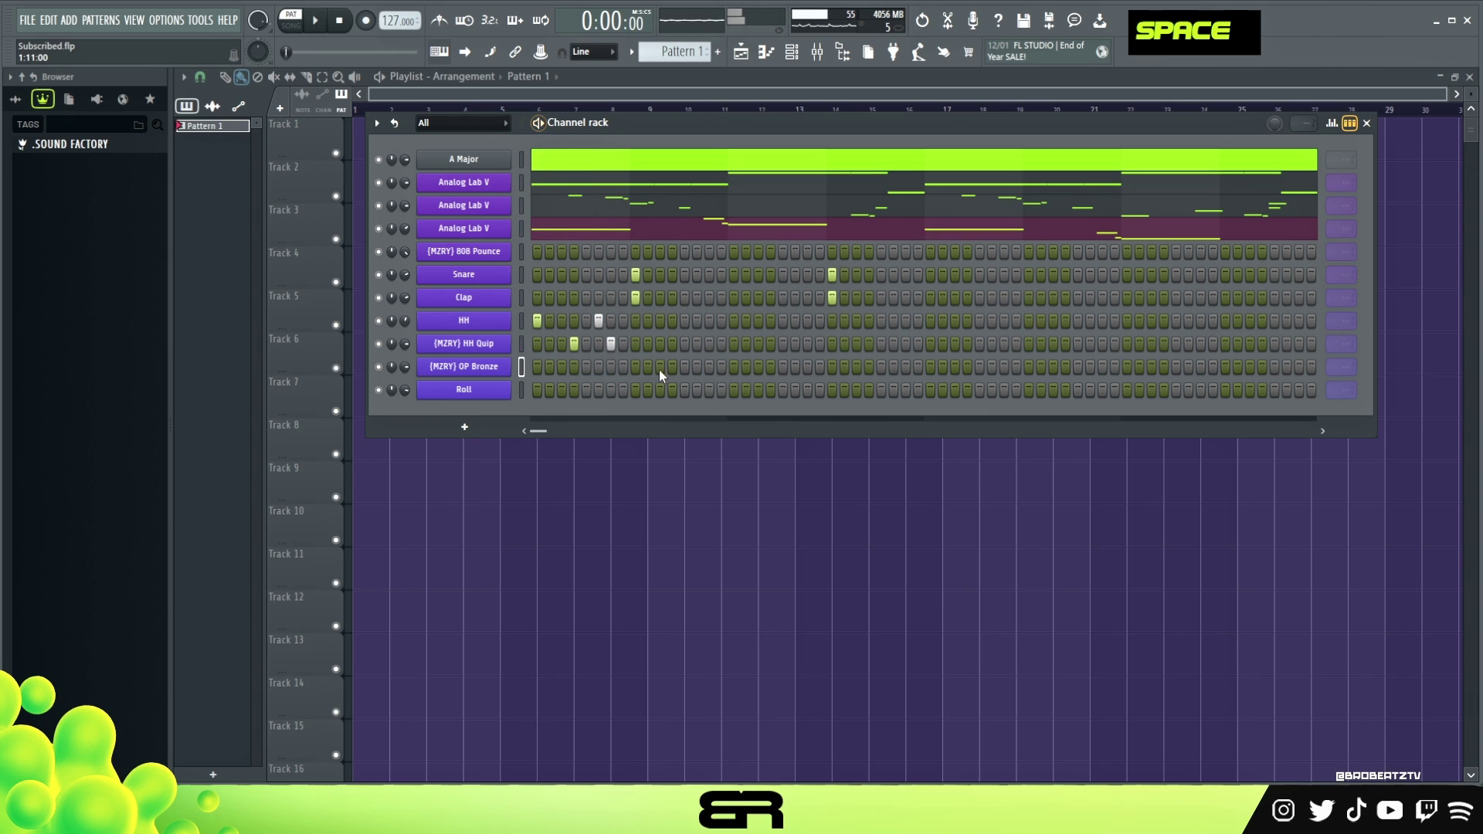
Step: Place a Roll hit on step 15 and replay the pattern to check its timing
{"action": "left_click", "coordinate": [611, 252]}
{"action": "key", "text": "space"}
{"action": "key", "text": "space"}
{"action": "key", "text": "space"}
{"action": "key", "text": "space"}
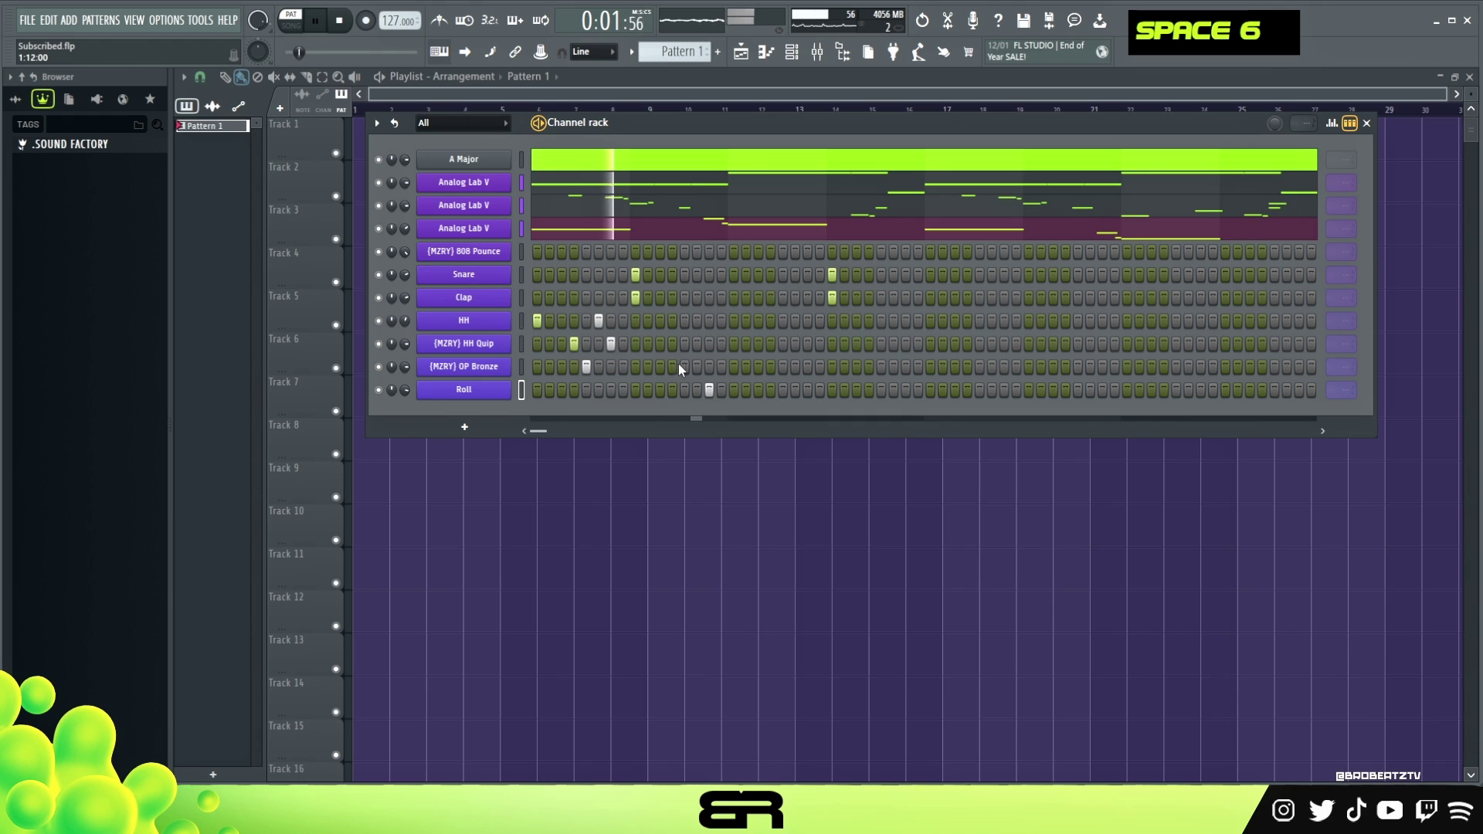
{"action": "key", "text": "space"}
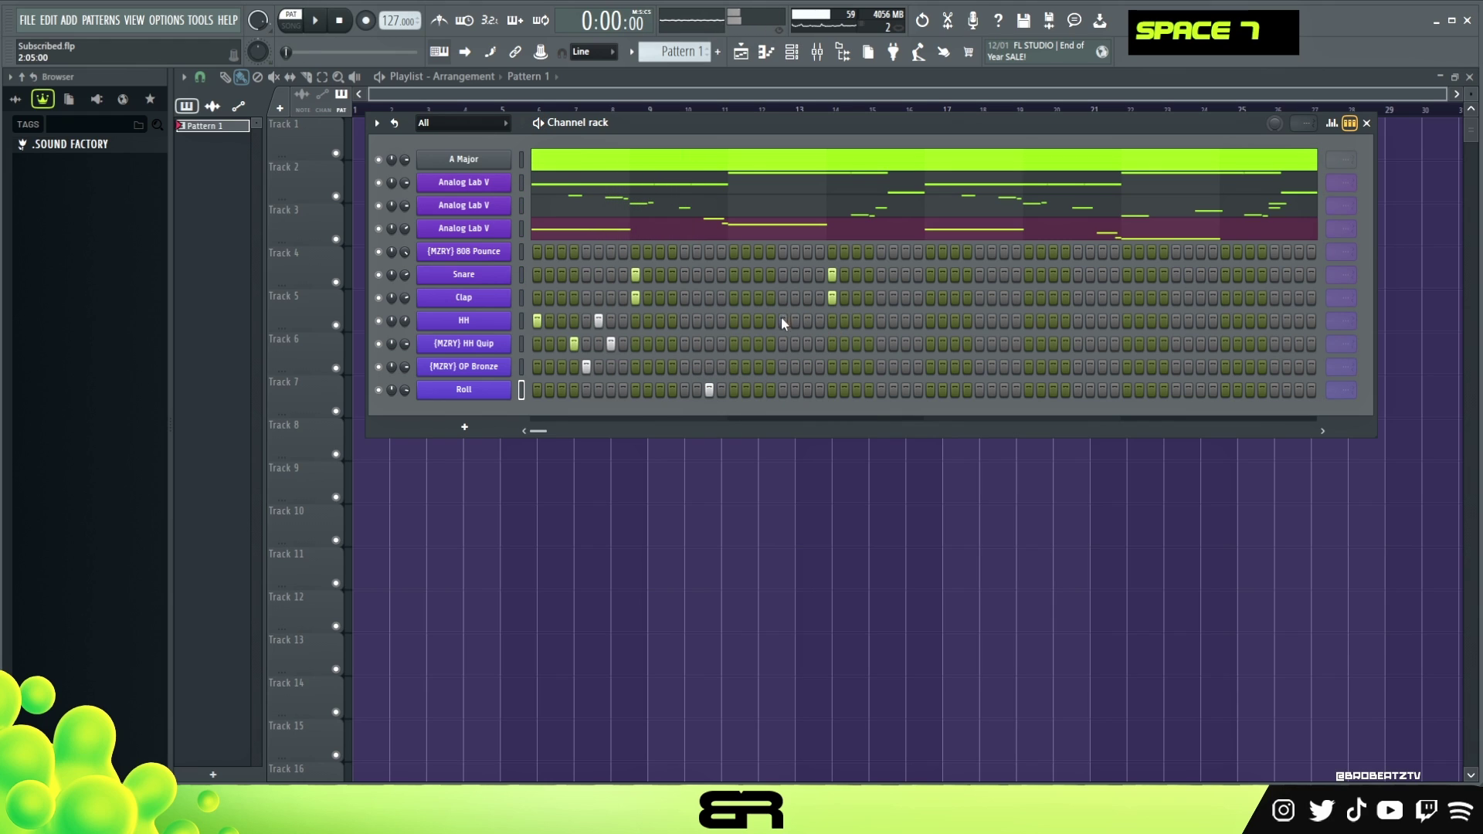
Step: Add HH hits on steps 21 and 24, an HH Quip hit on step 23 and an OP Bronze hit on step 29
{"action": "double_click", "coordinate": [820, 322]}
{"action": "key", "text": "space"}
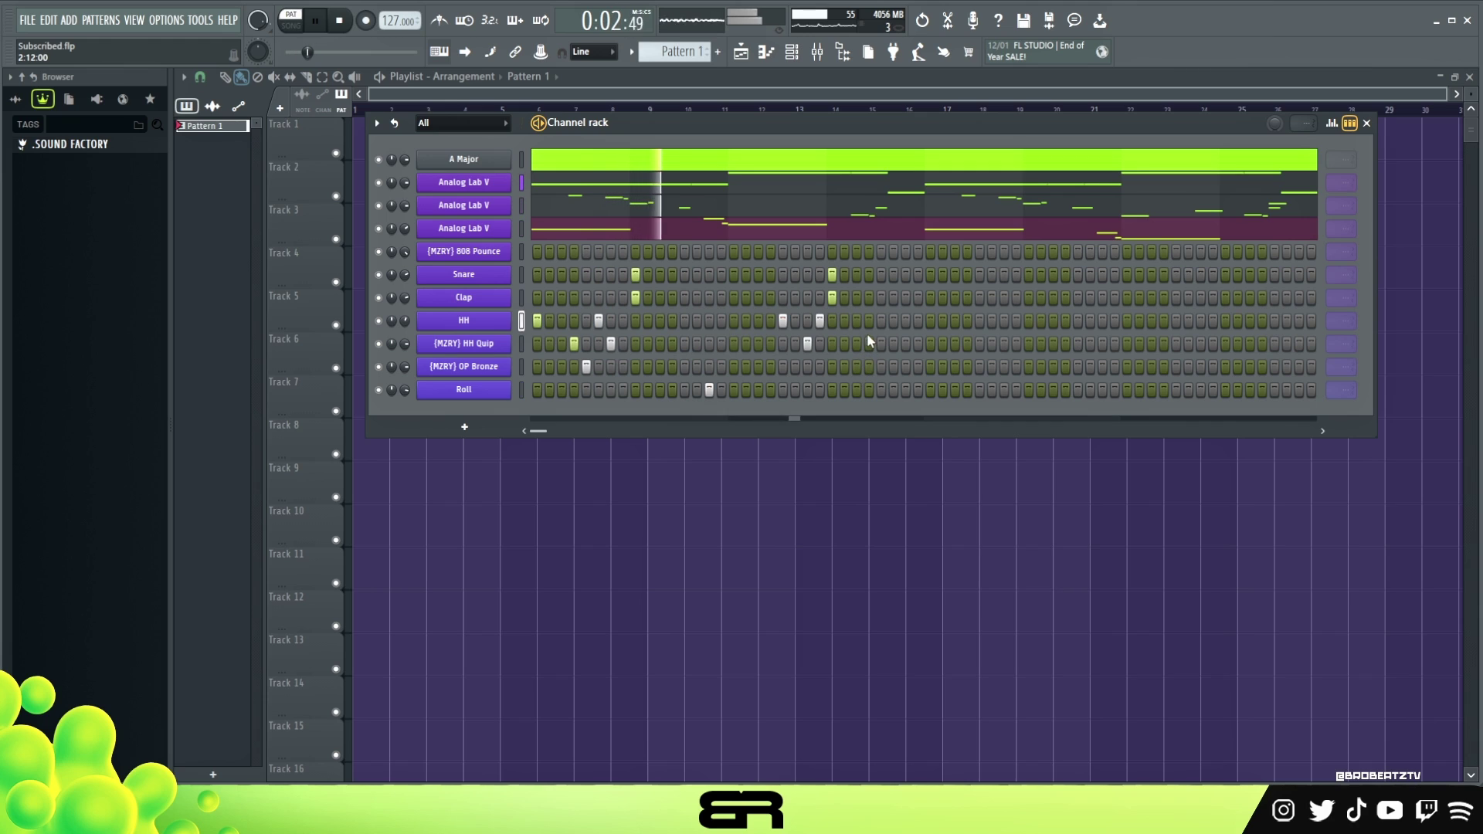
{"action": "left_click", "coordinate": [882, 368]}
{"action": "key", "text": "space"}
{"action": "key", "text": "space"}
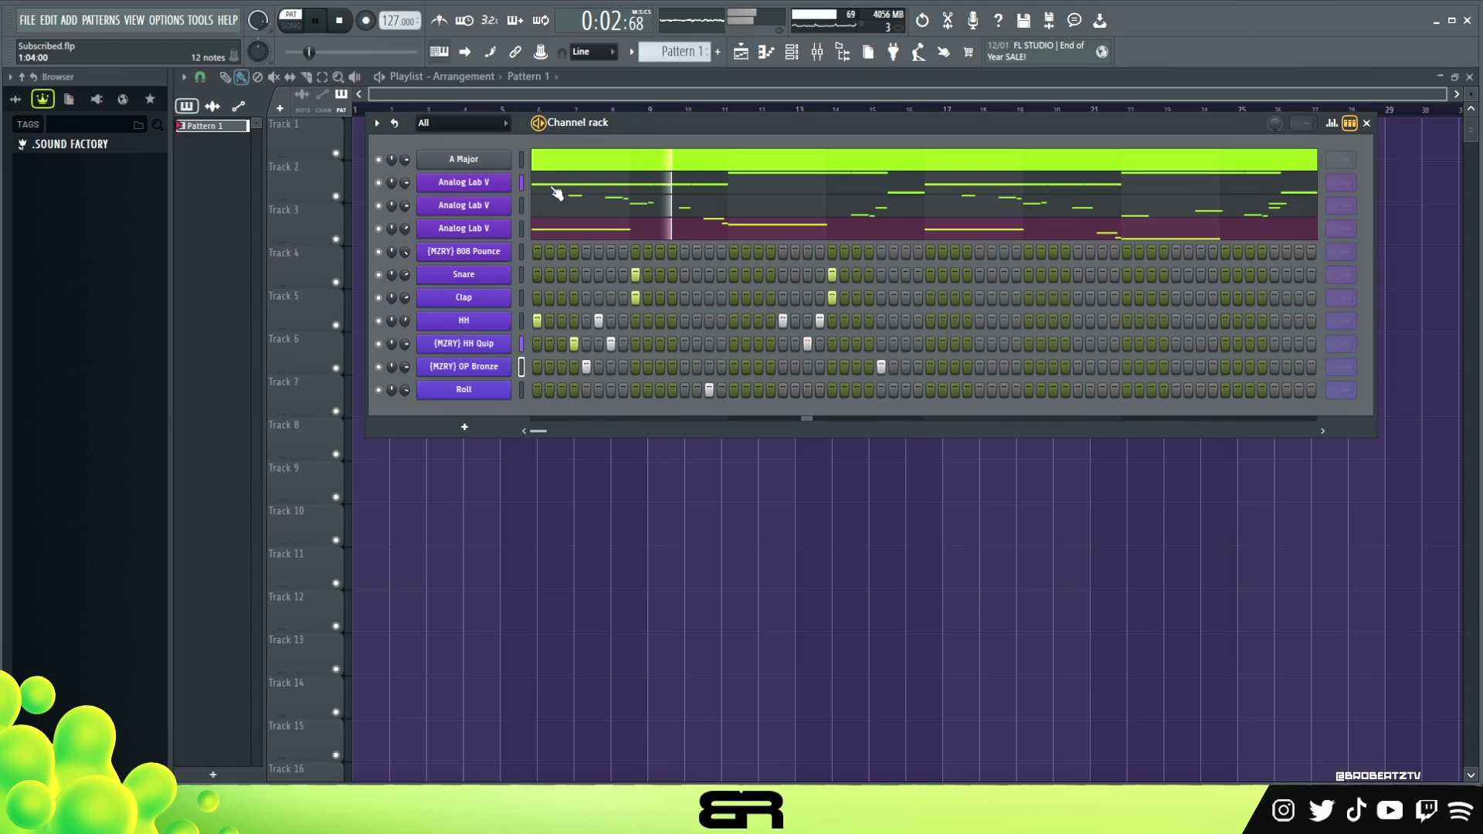
Step: Place a D5 note at the start of bar 1 in the (MZRY) 808 Pounce piano roll and audition it
{"action": "right_click", "coordinate": [516, 257]}
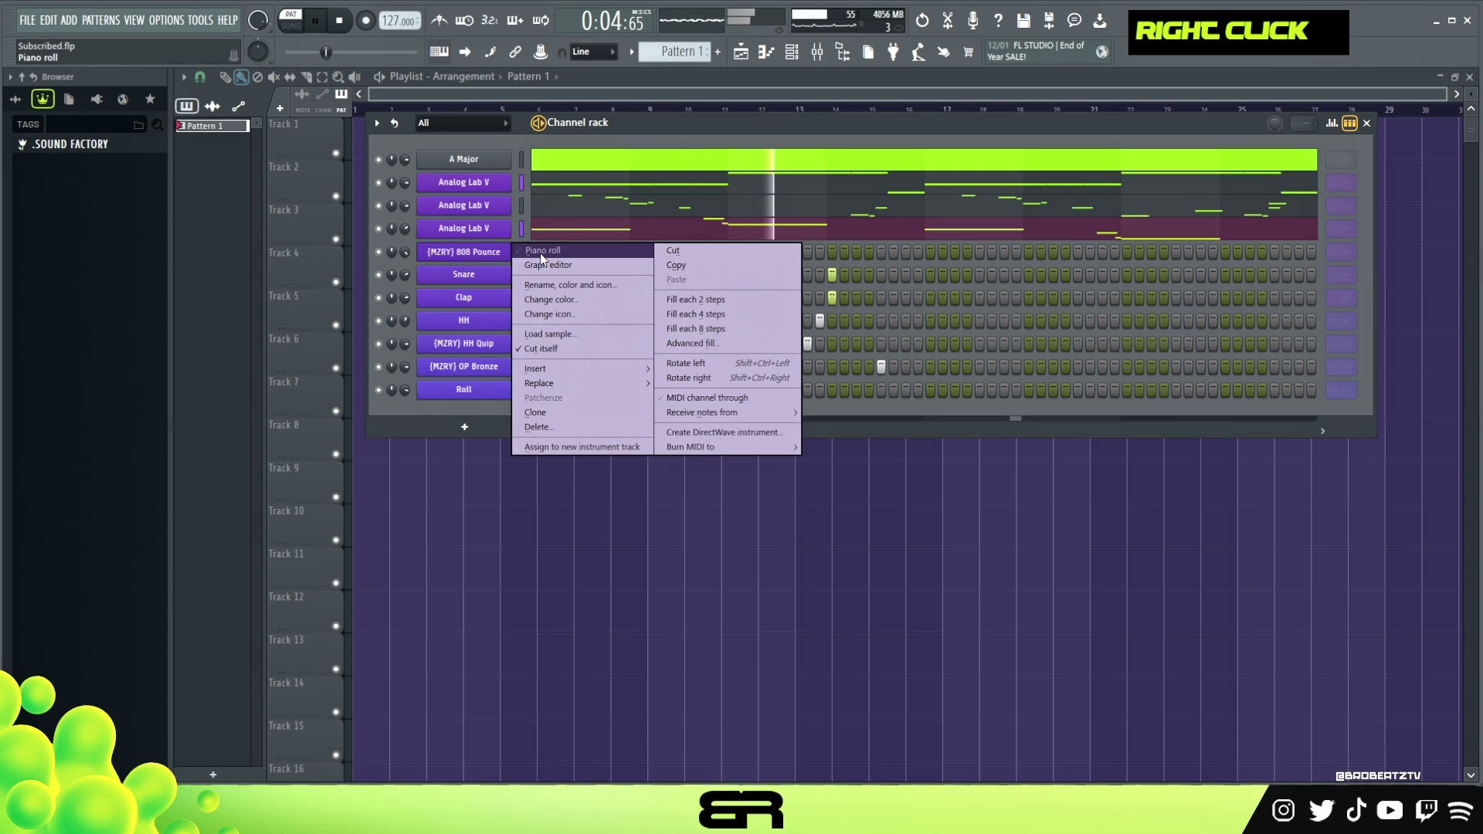
{"action": "left_click", "coordinate": [540, 252]}
{"action": "key", "text": "space"}
{"action": "key", "text": "space"}
{"action": "key", "text": "space"}
{"action": "key", "text": "space"}
{"action": "key", "text": "space"}
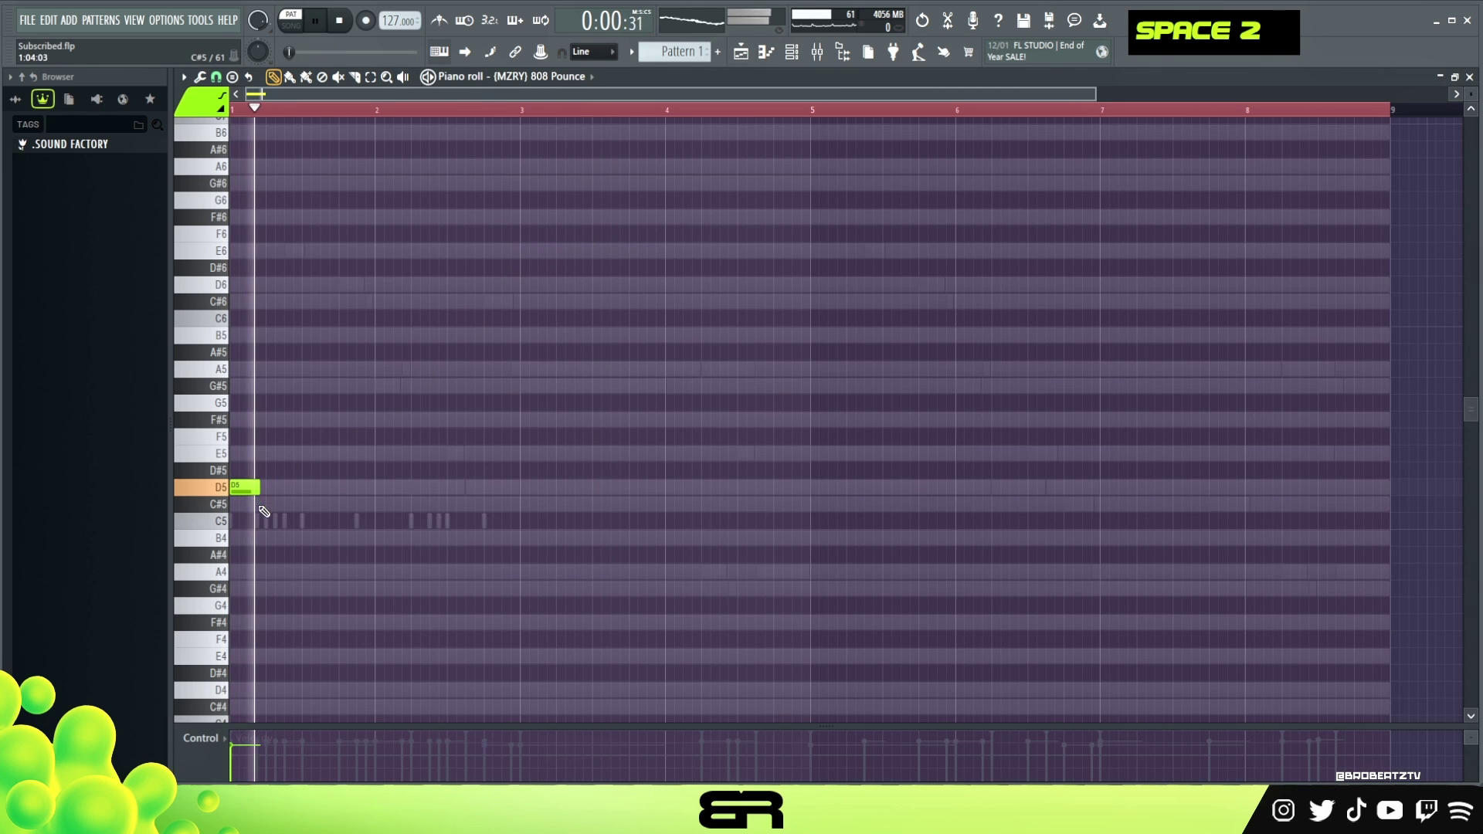
{"action": "key", "text": "space"}
{"action": "key", "text": "space"}
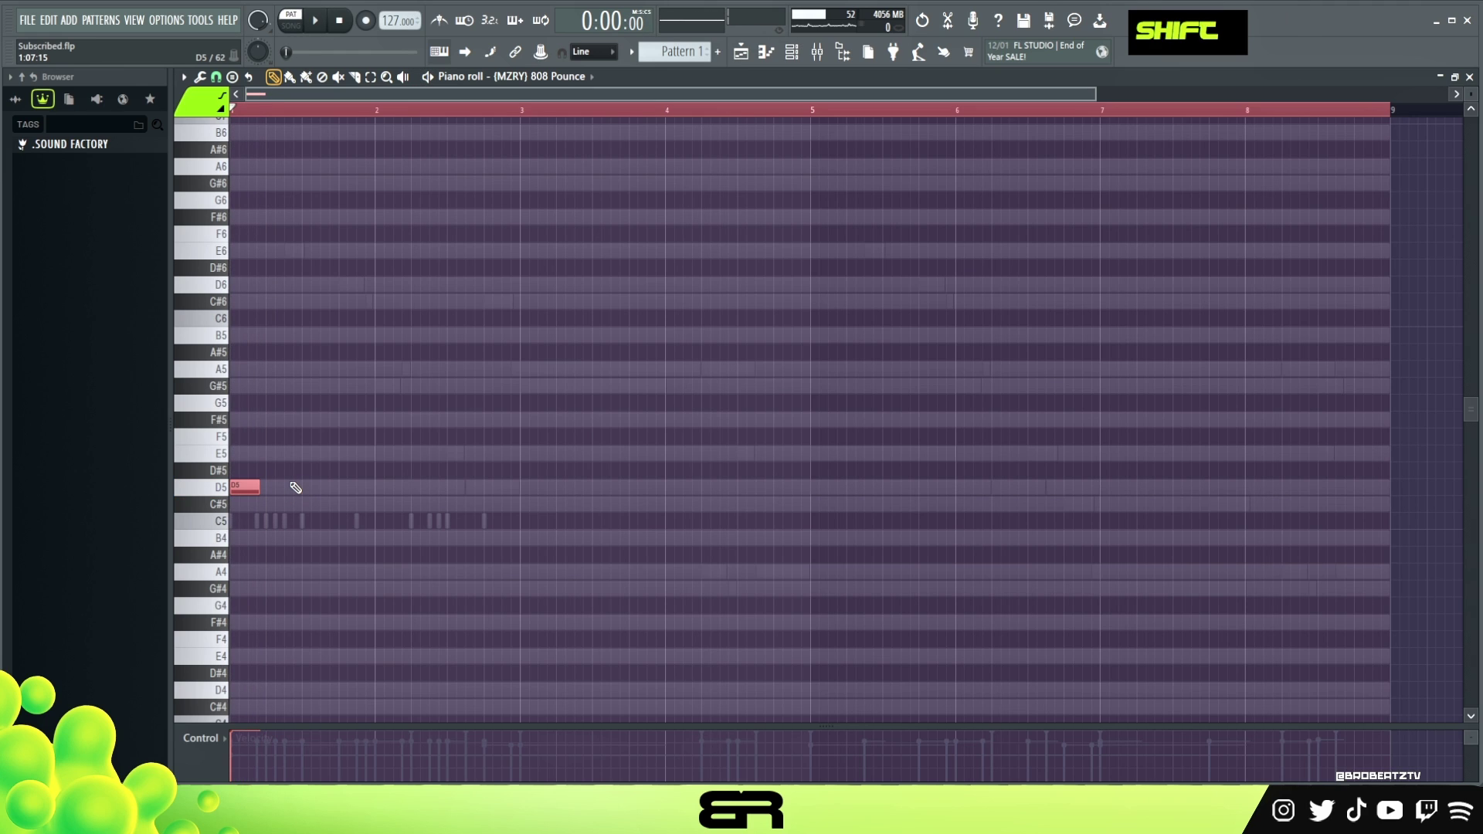
Step: Shorten the opening D5 to one step, and try a D5 slide note on step 7
{"action": "key", "text": "shift+d"}
{"action": "key", "text": "space"}
{"action": "left_click", "coordinate": [289, 491]}
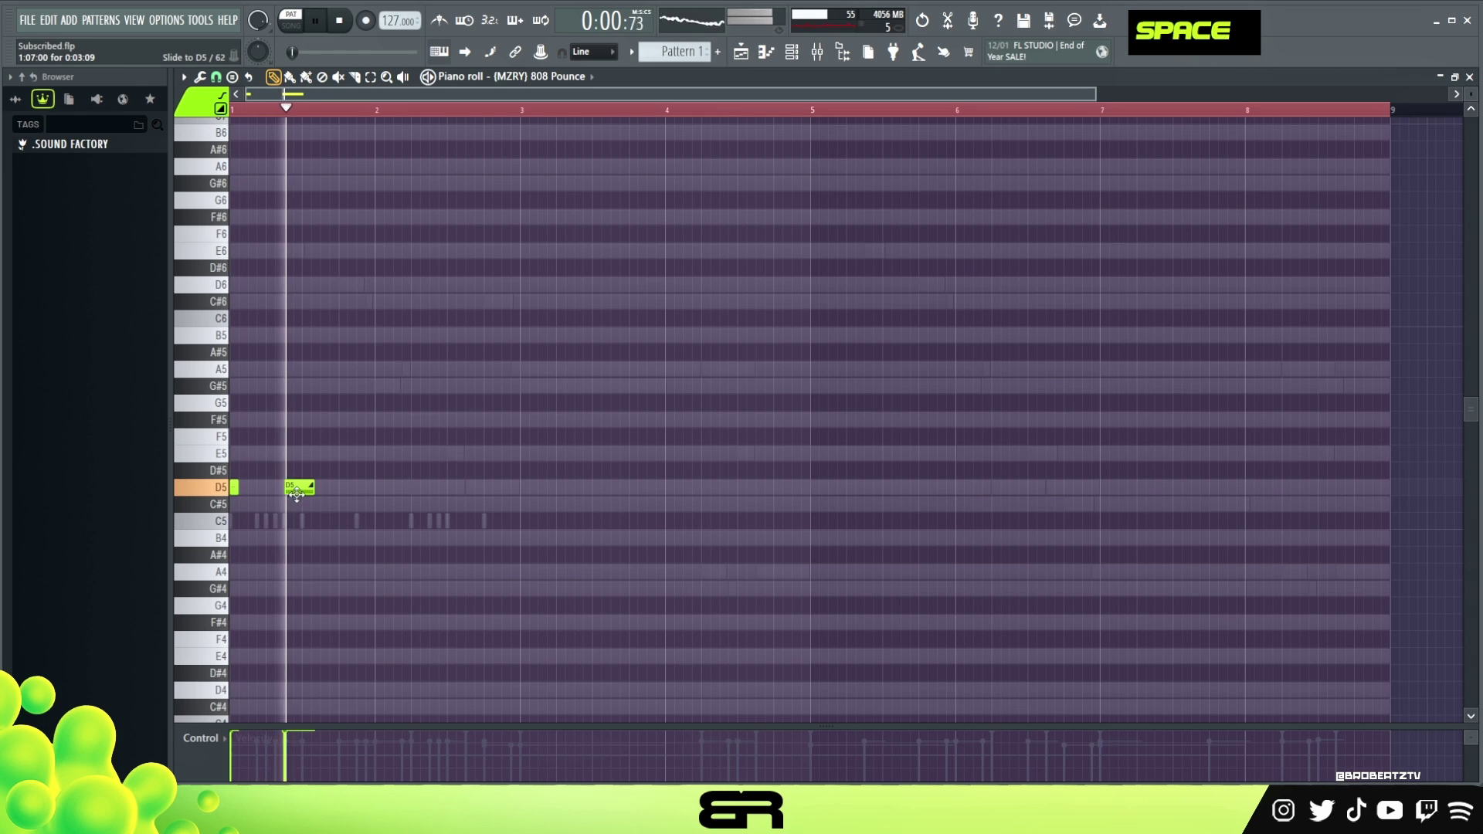
{"action": "right_click", "coordinate": [288, 492]}
Step: Place one-step D5 notes on steps 7, 9 and 13 of bar 1 for the 808
{"action": "key", "text": "space"}
{"action": "key", "text": "space"}
{"action": "left_click", "coordinate": [289, 488]}
{"action": "left_click", "coordinate": [307, 487]}
{"action": "key", "text": "space"}
{"action": "key", "text": "space"}
{"action": "left_click", "coordinate": [343, 487]}
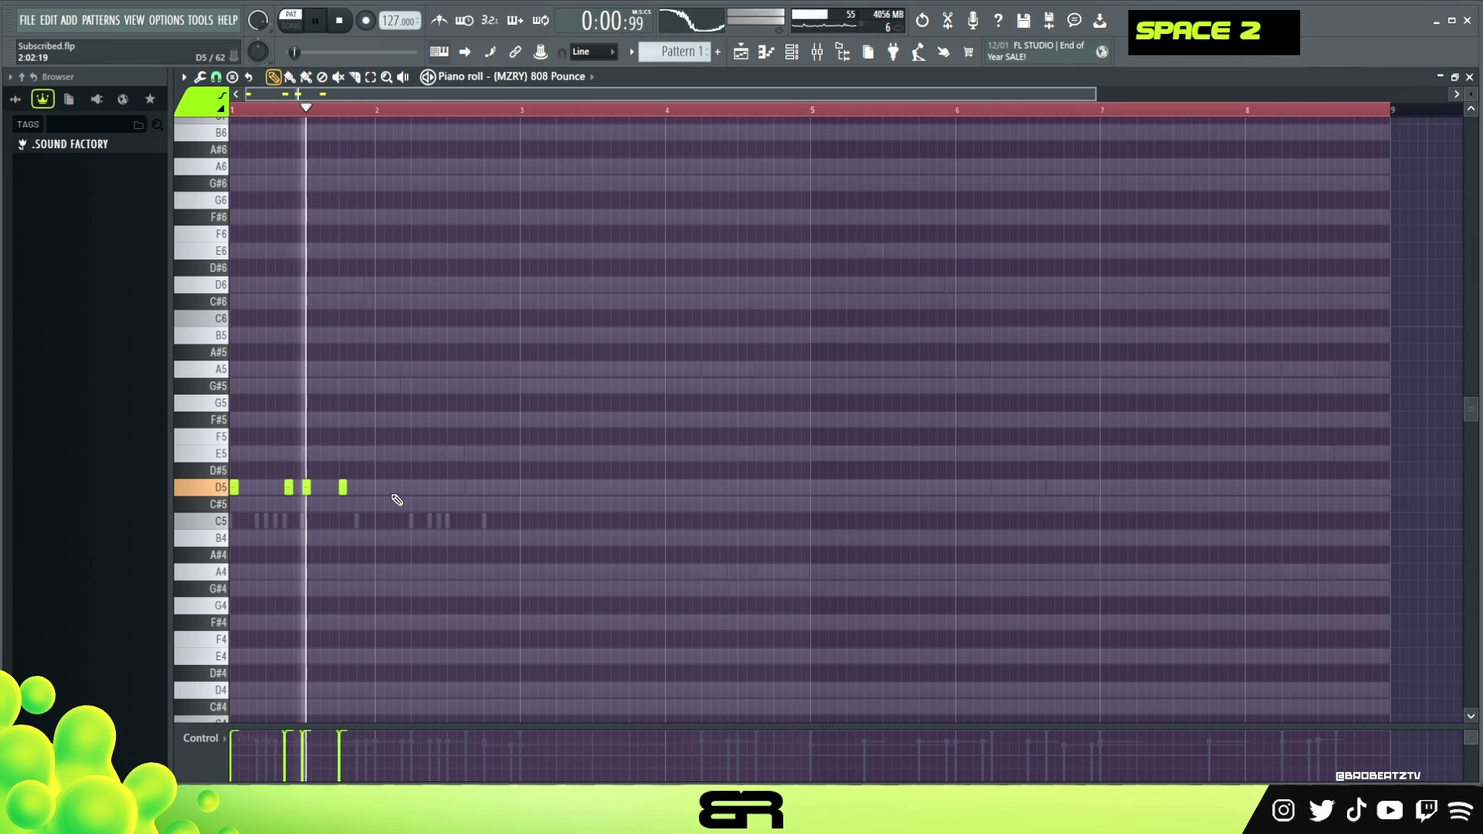
Step: Try moving the first OP Bronze hit to step 11 and to step 13, auditioning the beat with each placement
{"action": "right_click", "coordinate": [391, 501]}
{"action": "key", "text": "space"}
{"action": "key", "text": "F6"}
{"action": "key", "text": "space"}
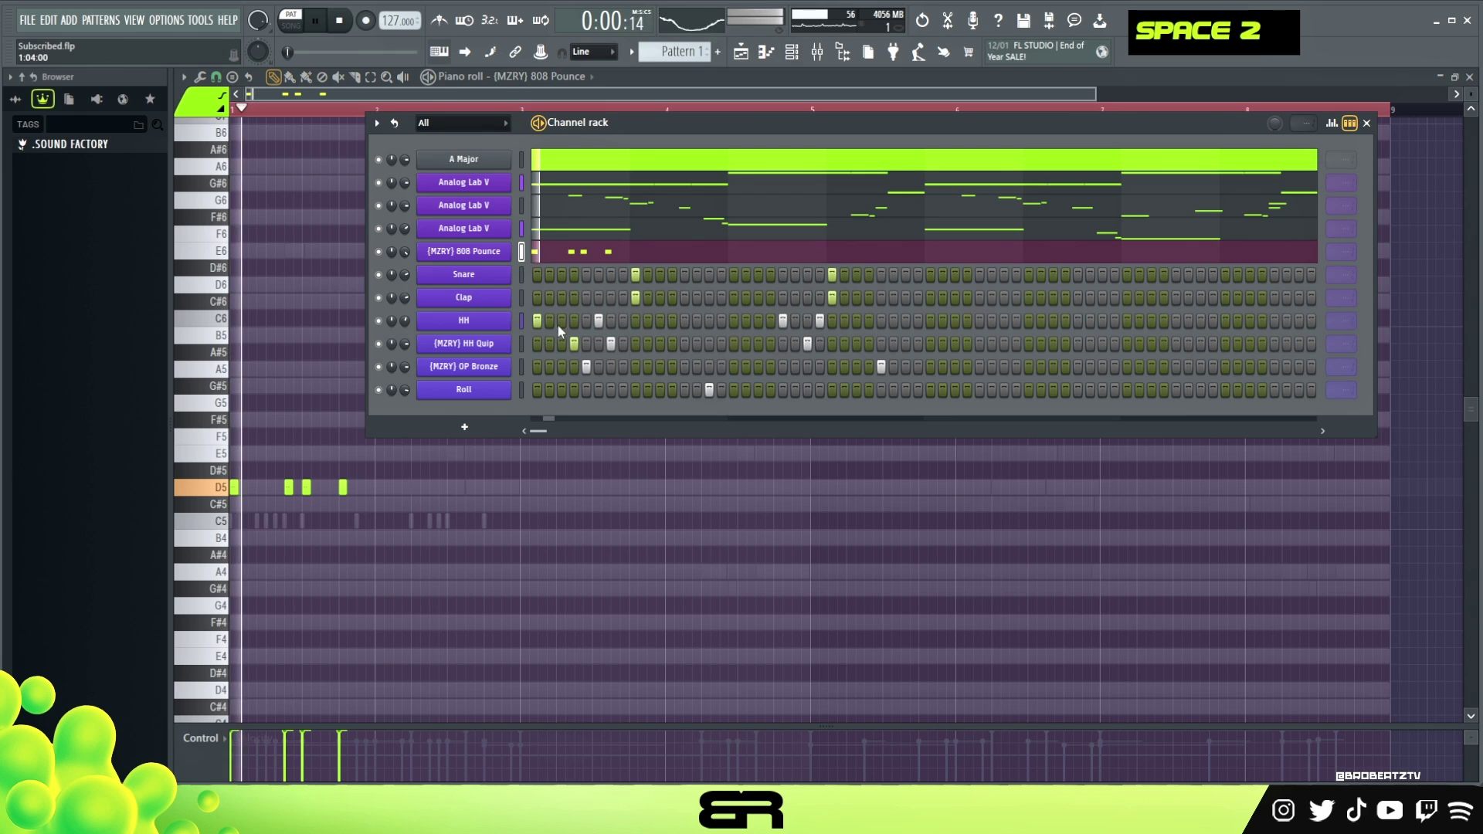
{"action": "left_click", "coordinate": [659, 368]}
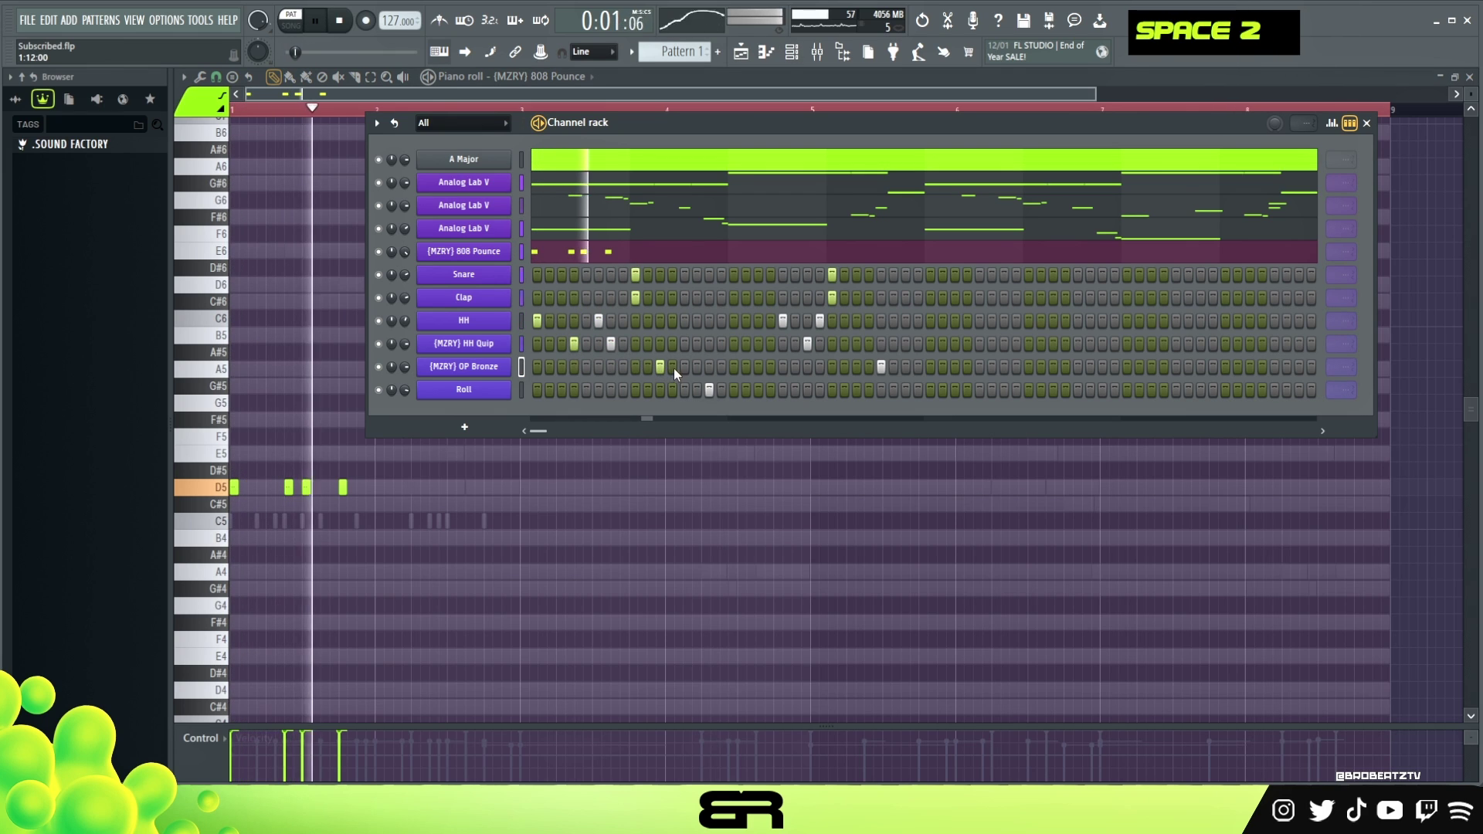
{"action": "key", "text": "space"}
{"action": "key", "text": "space"}
{"action": "right_click", "coordinate": [661, 368]}
{"action": "left_click", "coordinate": [685, 367]}
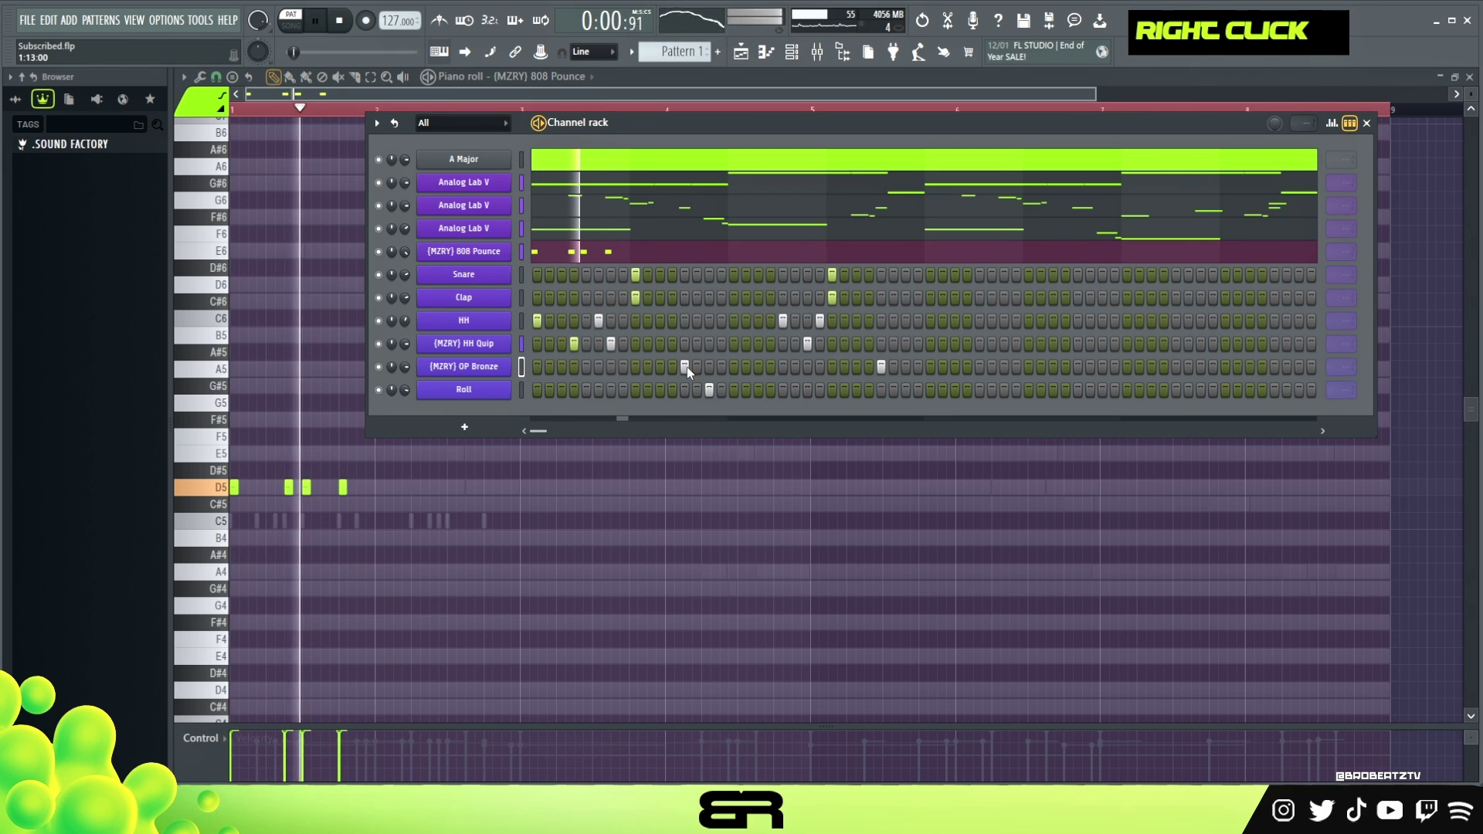
{"action": "left_click", "coordinate": [684, 368]}
{"action": "key", "text": "space"}
{"action": "key", "text": "space"}
Step: Try the first OP Bronze hit on step 9, and put it back on step 5
{"action": "left_click", "coordinate": [634, 368]}
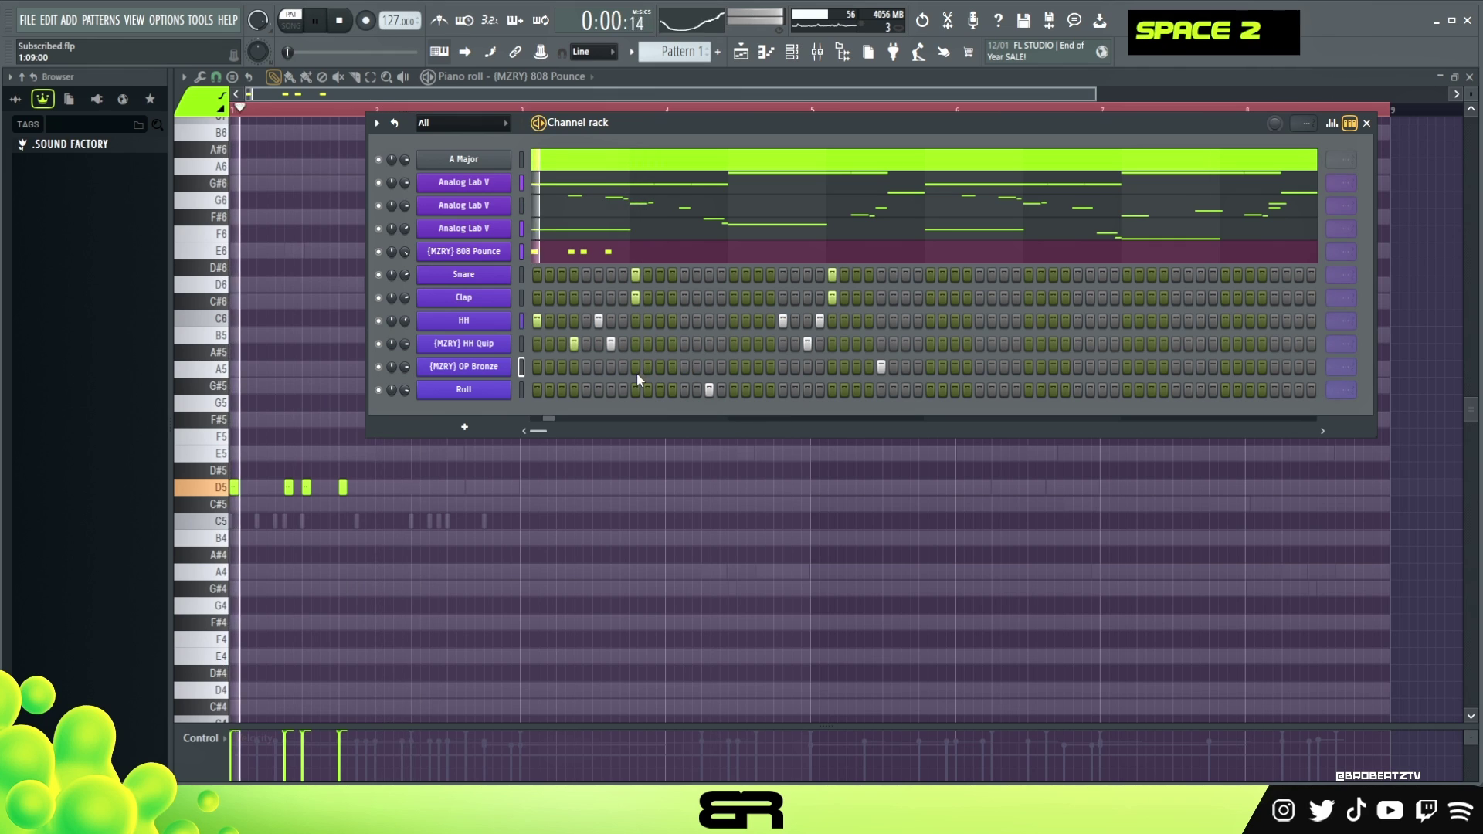
{"action": "right_click", "coordinate": [636, 368]}
{"action": "left_click", "coordinate": [587, 368]}
{"action": "key", "text": "space"}
{"action": "key", "text": "space"}
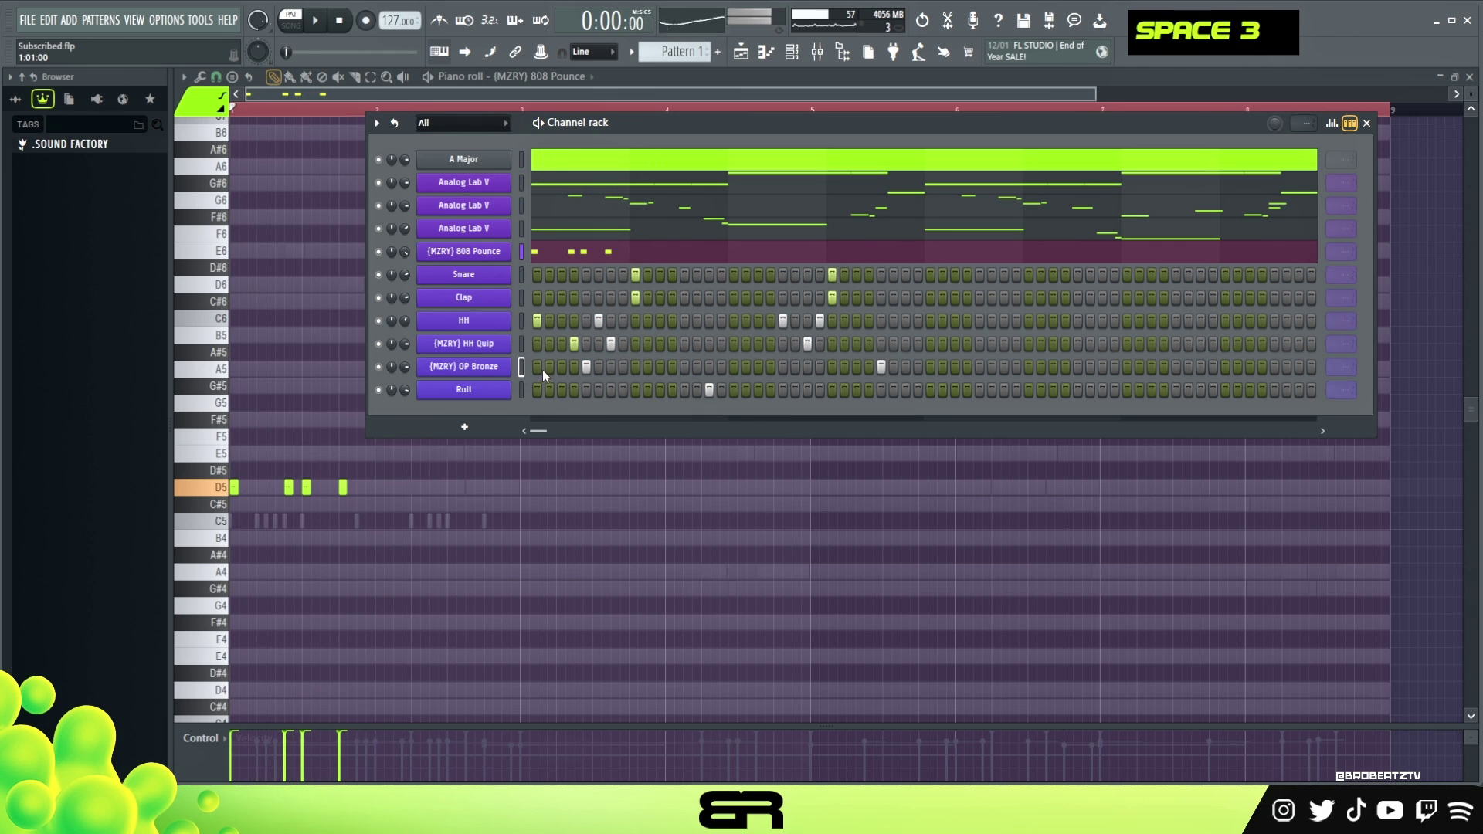
Step: Examine the velocities of the OP Bronze hits
{"action": "left_click", "coordinate": [1330, 125]}
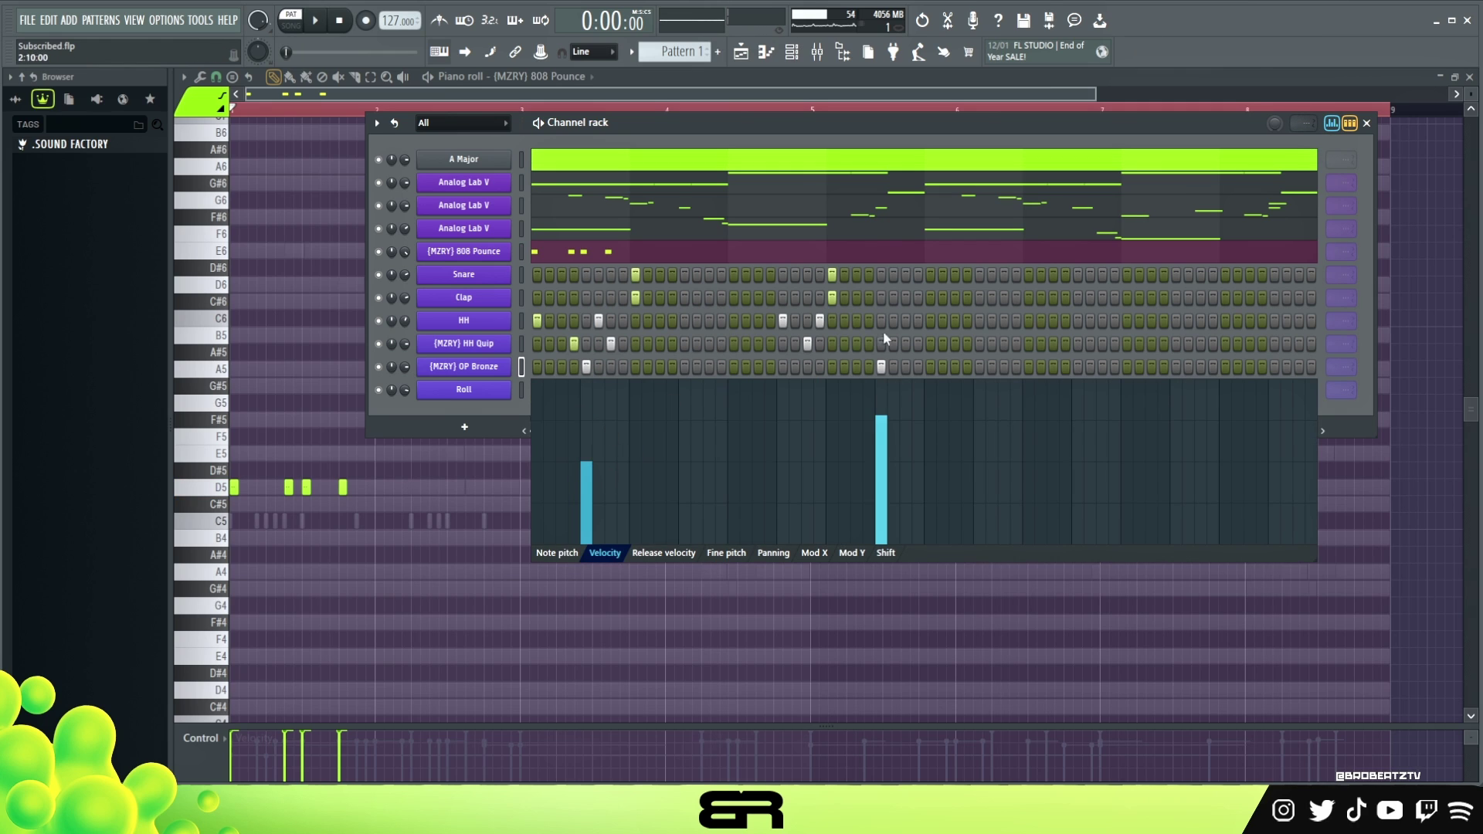
{"action": "left_click", "coordinate": [1331, 123]}
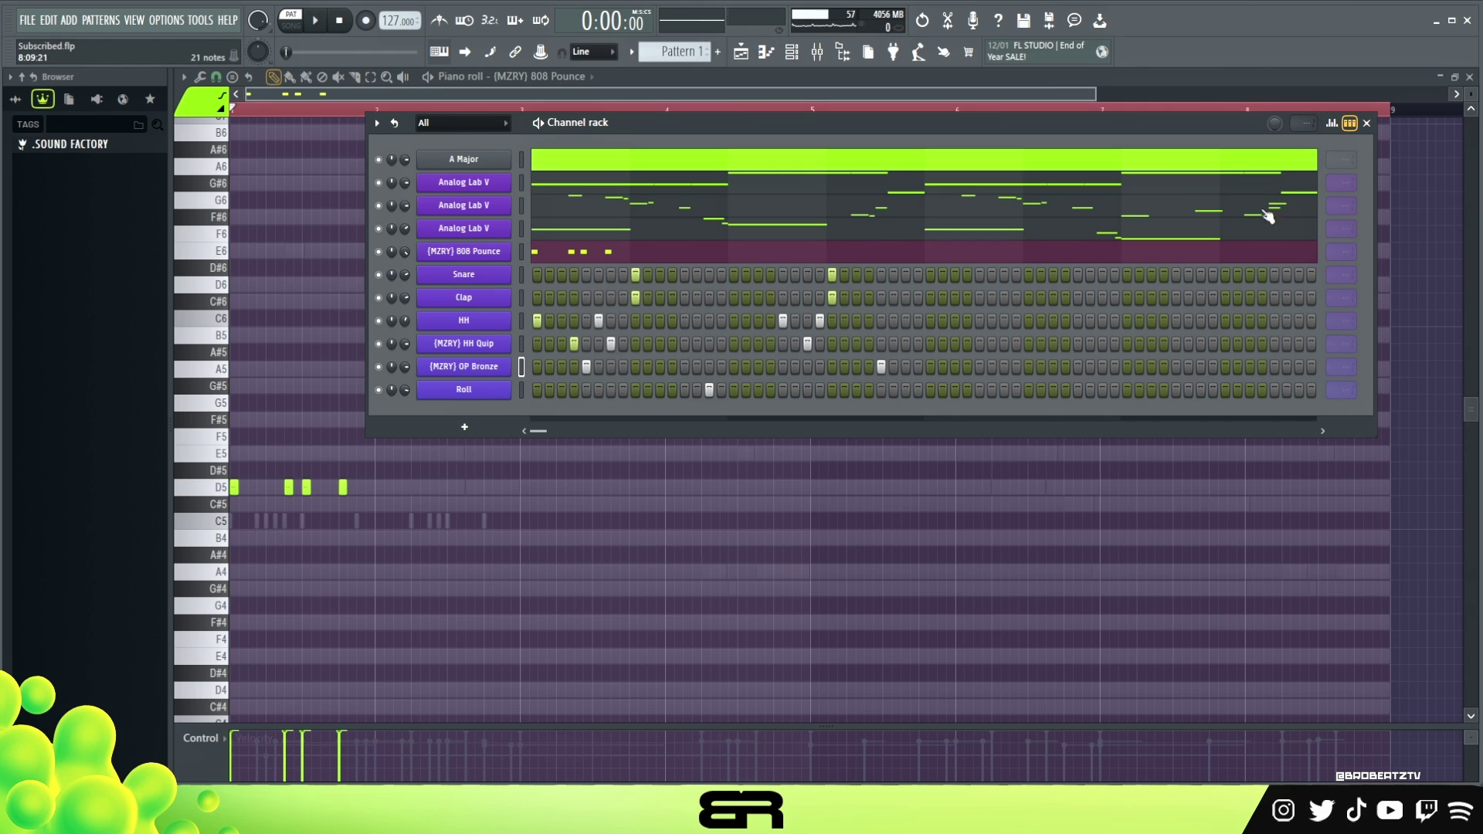
Step: Add a one-step D5 note on step 11 of bar 2 for the 808 during playback
{"action": "right_click", "coordinate": [680, 493]}
{"action": "key", "text": "space"}
{"action": "left_click", "coordinate": [467, 491]}
Step: Copy the two-bar 808 pattern to bars 3 and 4 on A4, and duplicate all four bars from bar 5
{"action": "left_click_drag", "start_coordinate": [502, 465], "coordinate": [142, 525]}
{"action": "key", "text": "space"}
{"action": "left_click_drag", "start_coordinate": [234, 489], "coordinate": [524, 491]}
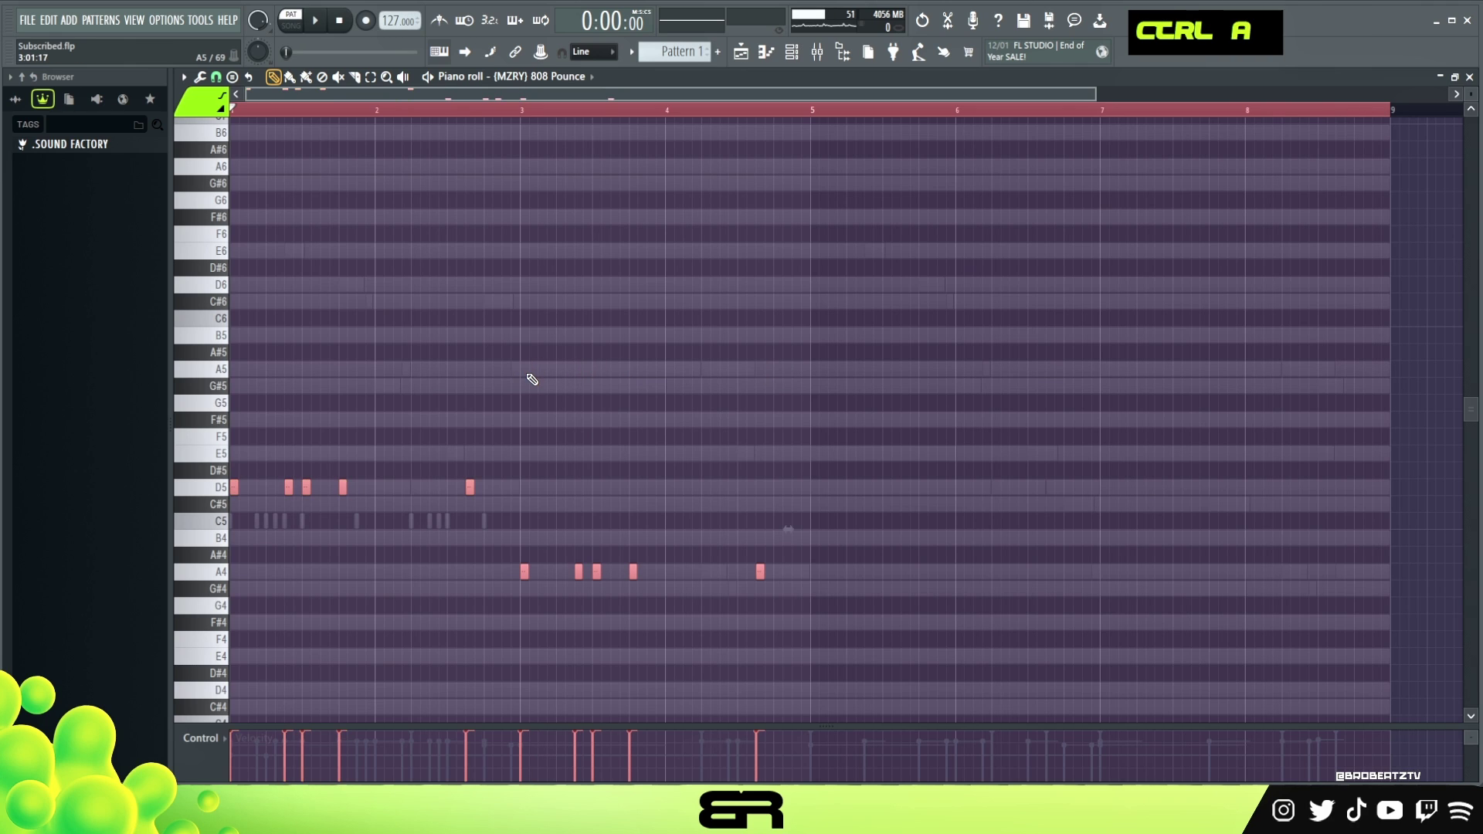
{"action": "left_click_drag", "start_coordinate": [239, 505], "coordinate": [814, 506]}
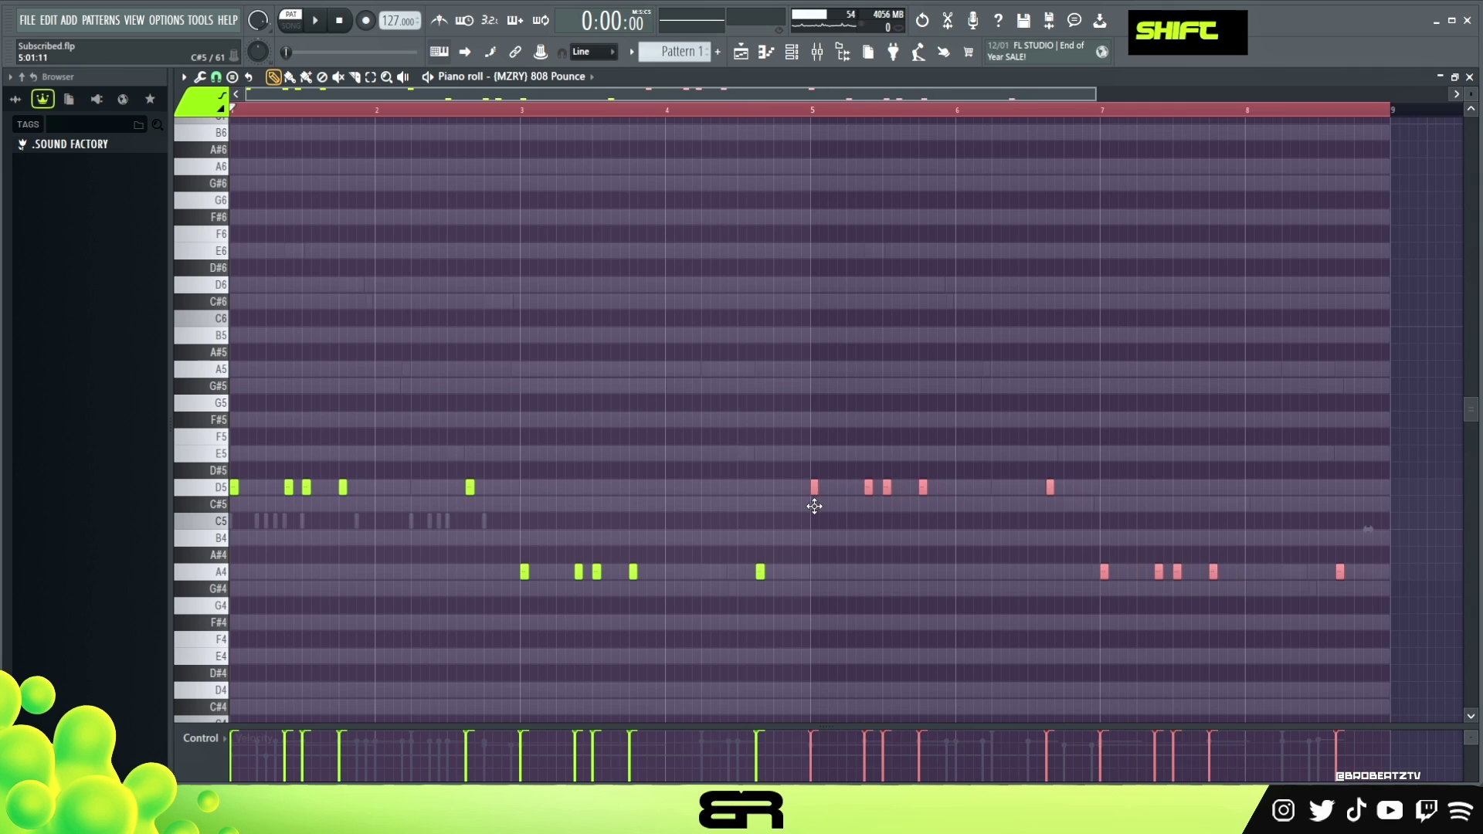
Step: Loop the Snare, Clap, HH, HH Quip, OP Bronze and Roll channels every 32 steps
{"action": "left_click", "coordinate": [792, 53]}
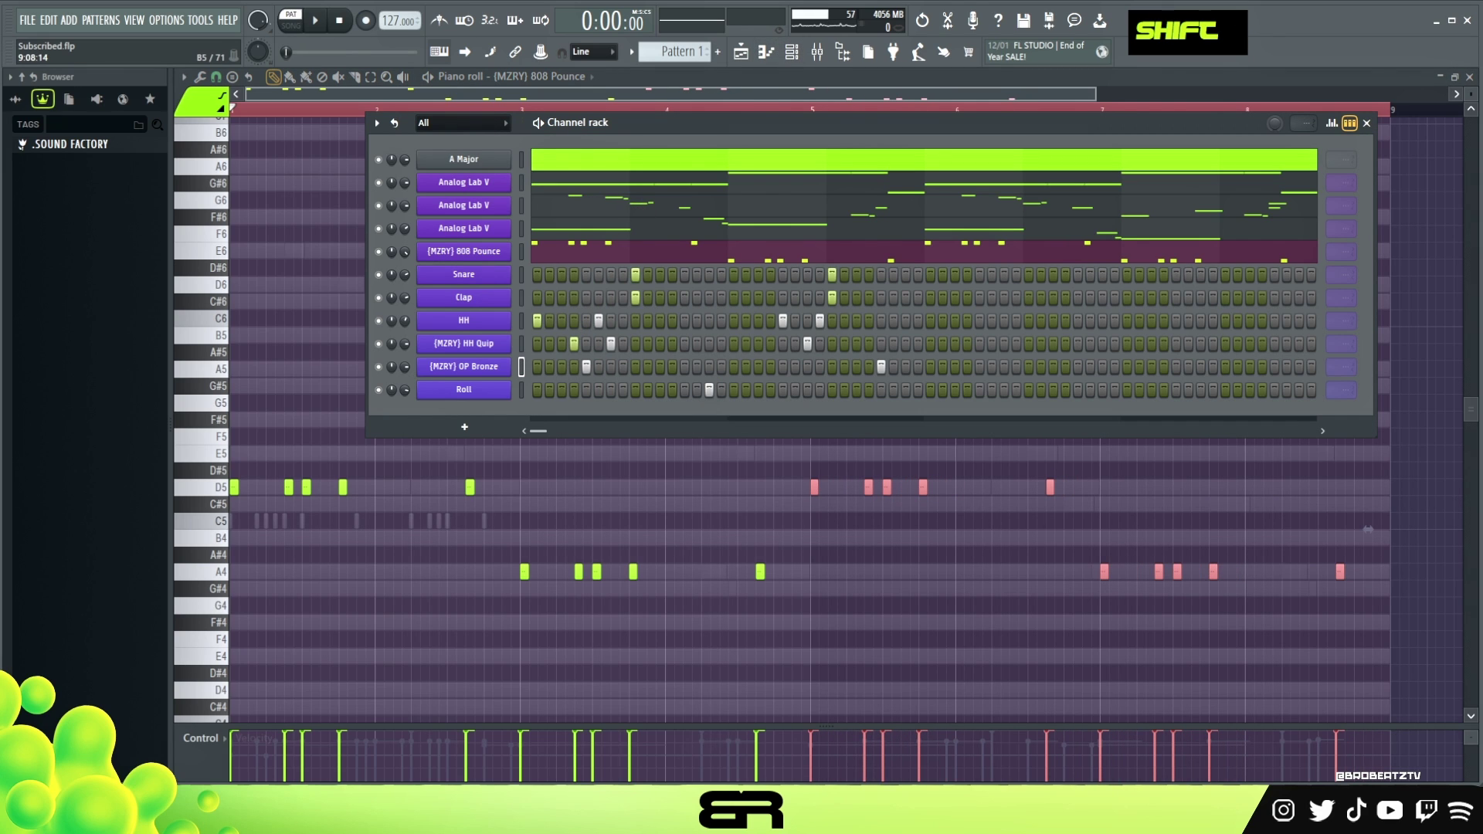
{"action": "right_click", "coordinate": [1339, 272]}
{"action": "left_click", "coordinate": [1360, 371]}
{"action": "right_click", "coordinate": [1342, 298]}
{"action": "left_click", "coordinate": [1375, 394]}
{"action": "right_click", "coordinate": [1343, 322]}
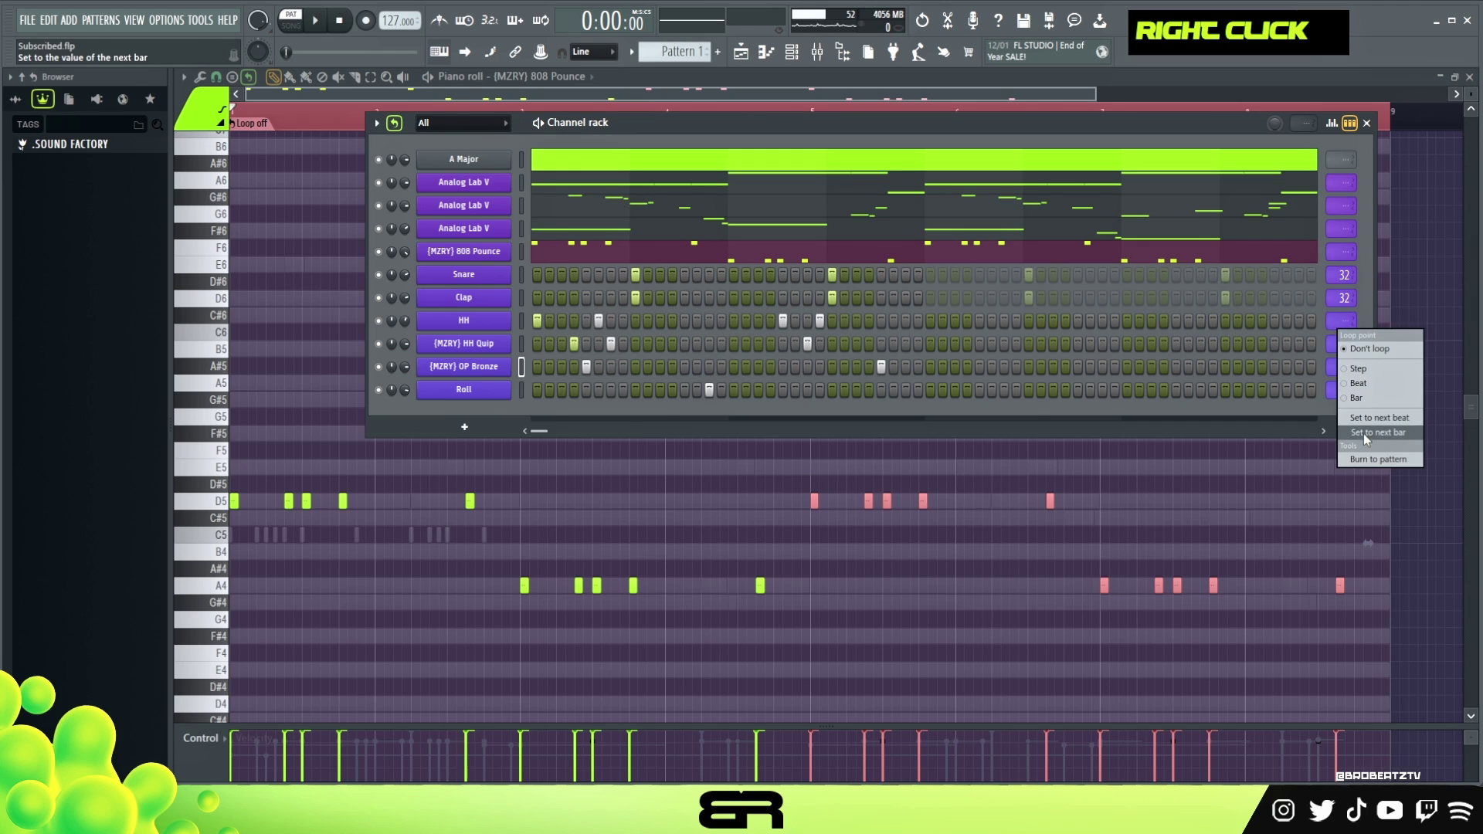
{"action": "left_click", "coordinate": [1364, 433]}
{"action": "right_click", "coordinate": [1341, 342]}
{"action": "left_click", "coordinate": [1348, 452]}
{"action": "right_click", "coordinate": [1343, 367]}
{"action": "left_click", "coordinate": [1340, 463]}
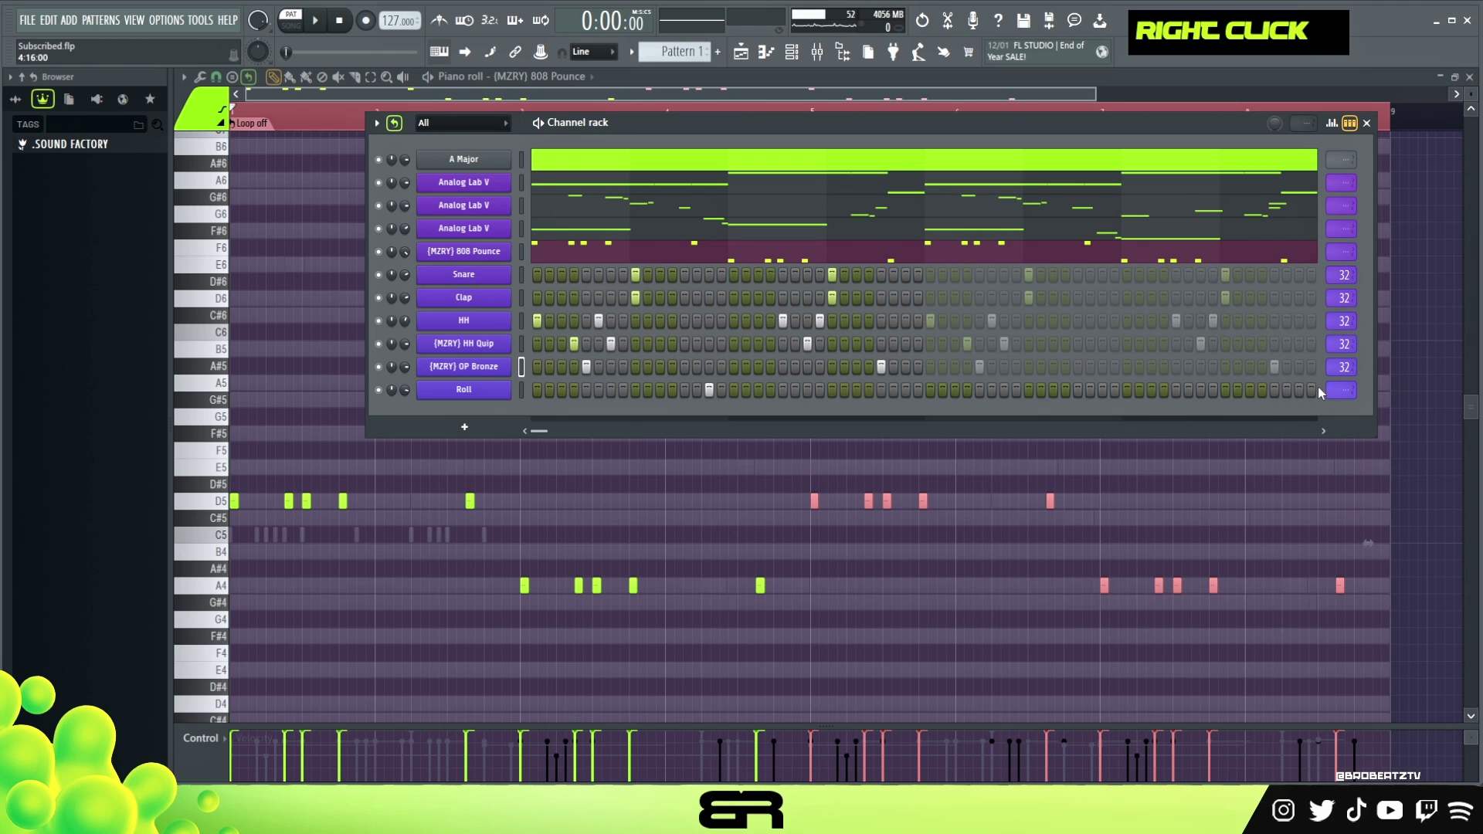
{"action": "left_click_drag", "start_coordinate": [1342, 390], "coordinate": [1342, 374]}
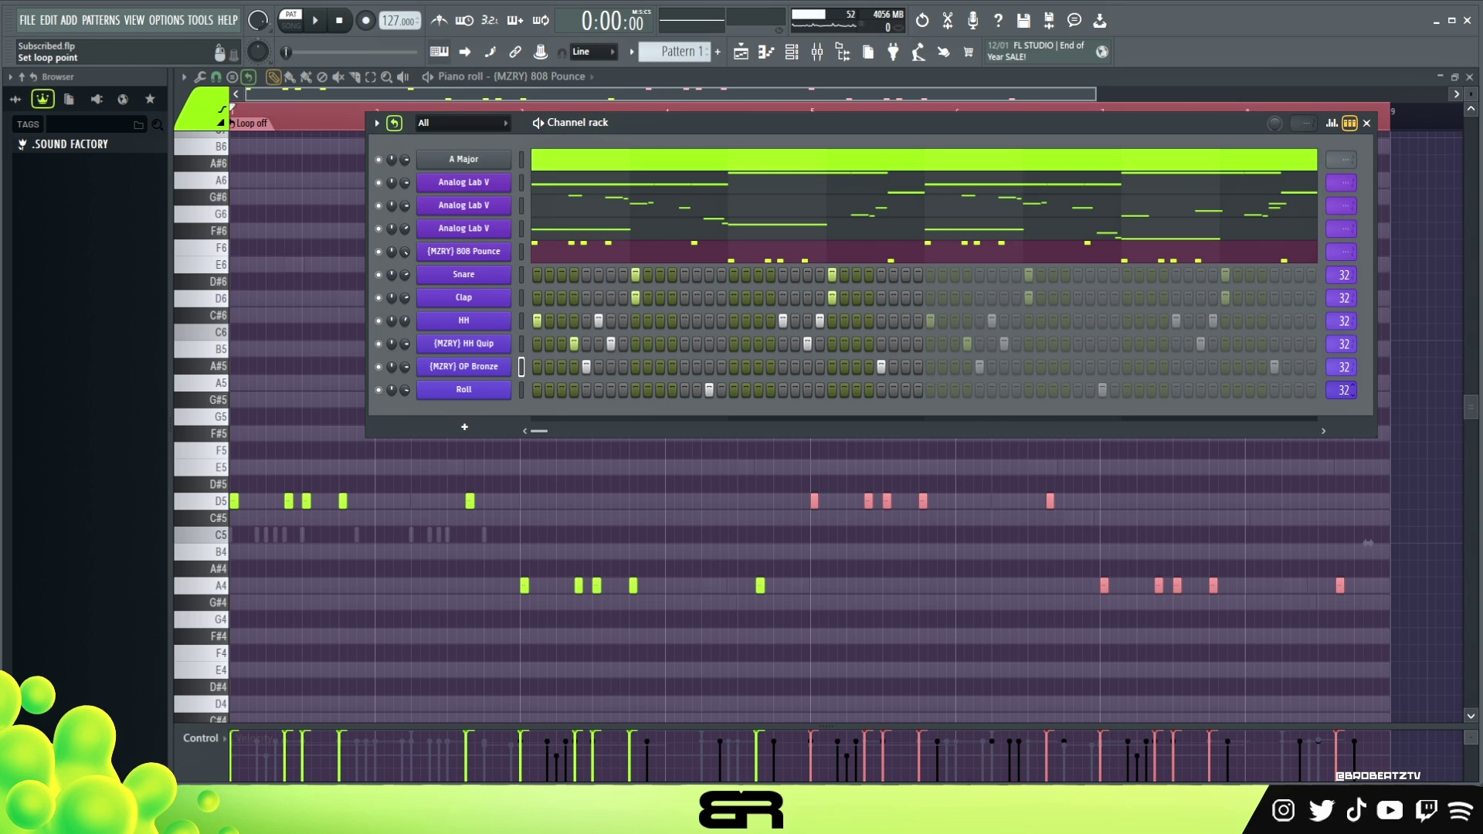
Step: Try the first OP Bronze hit on step 11 with the looped drums, and return it to step 5
{"action": "key", "text": "space"}
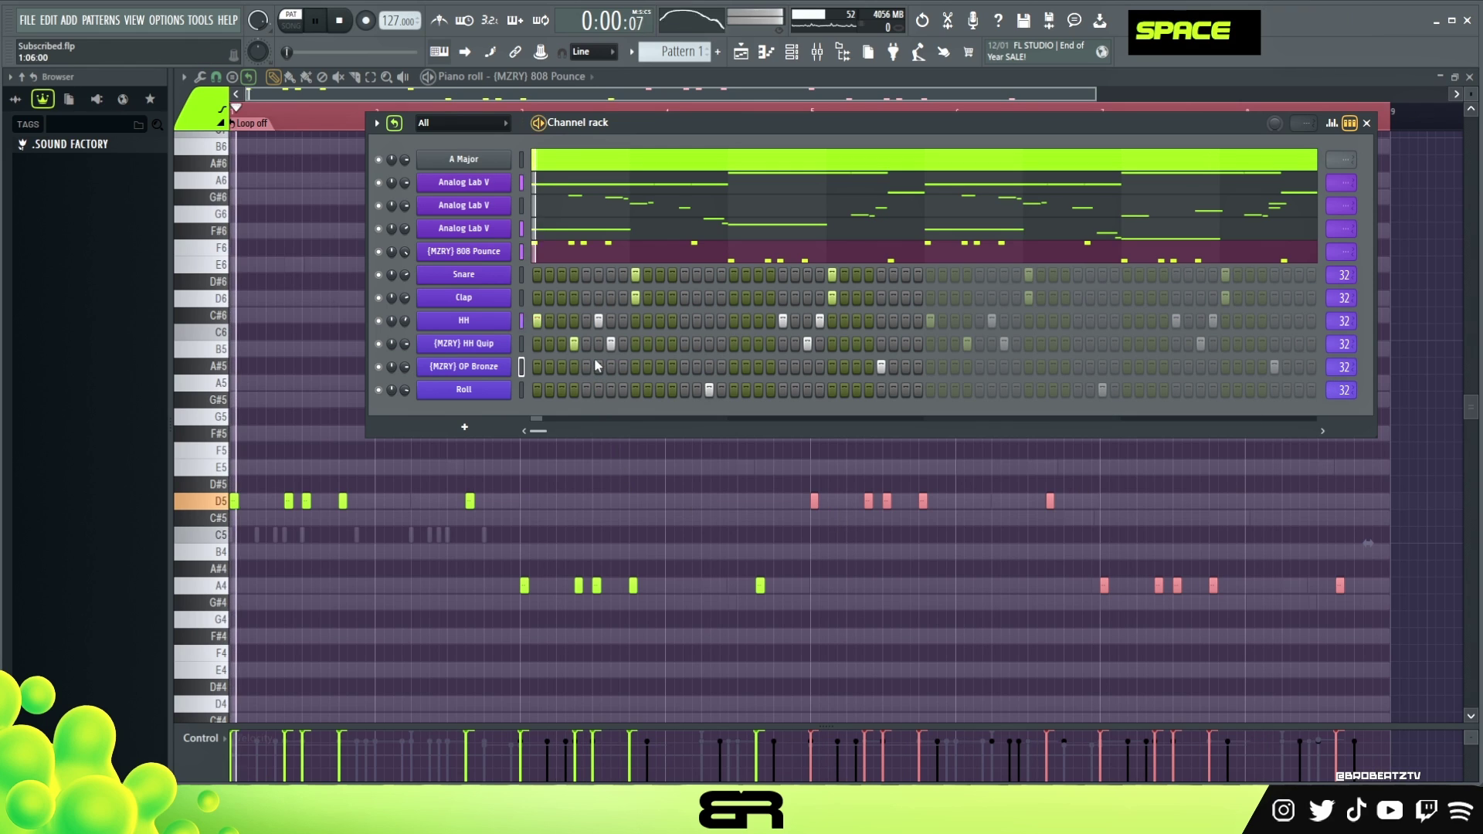
{"action": "key", "text": "space"}
{"action": "key", "text": "space"}
{"action": "left_click", "coordinate": [661, 367]}
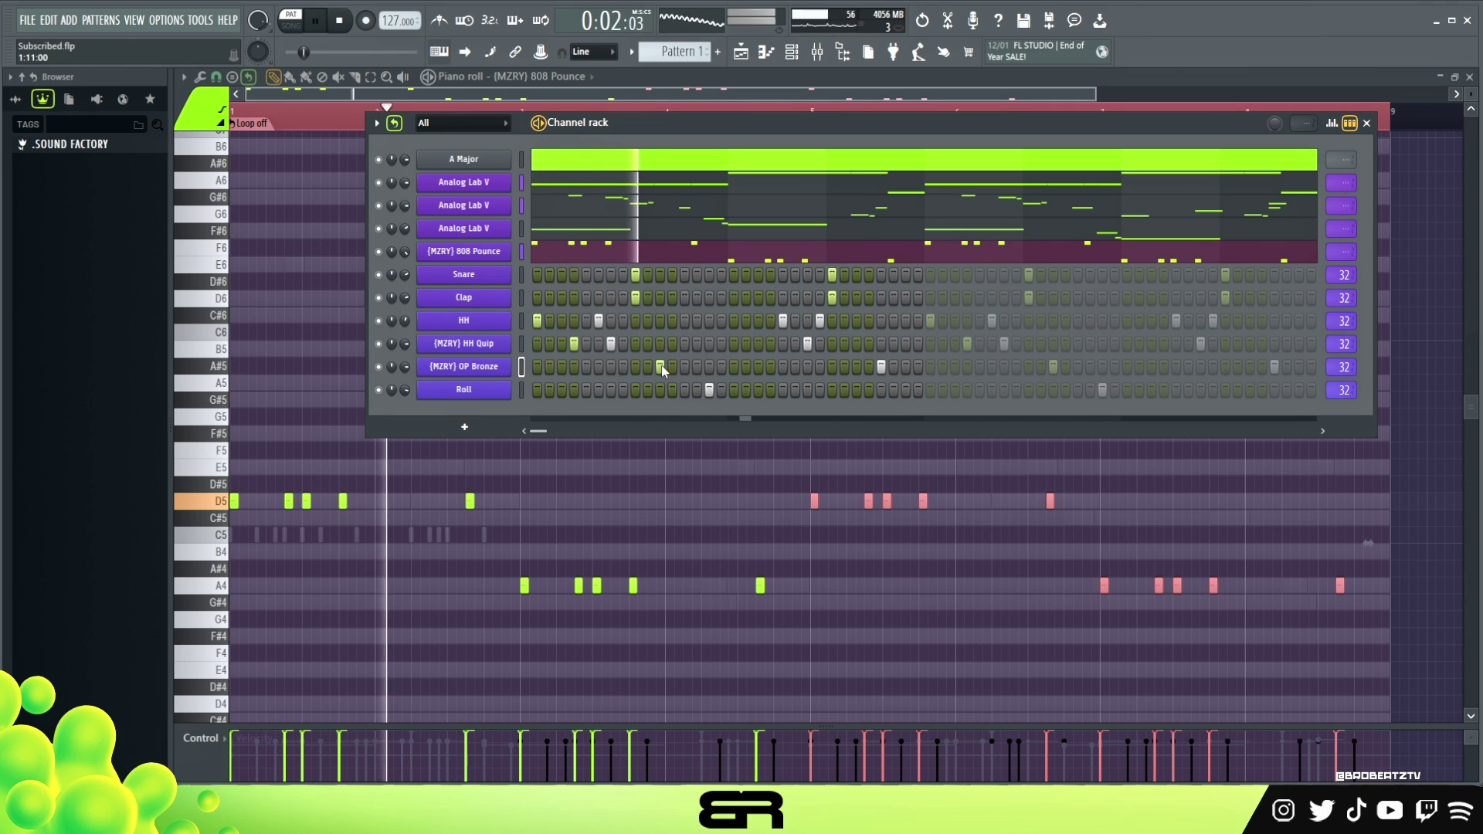
{"action": "key", "text": "space"}
{"action": "key", "text": "space"}
{"action": "right_click", "coordinate": [660, 367]}
{"action": "left_click", "coordinate": [586, 367]}
{"action": "key", "text": "space"}
{"action": "key", "text": "space"}
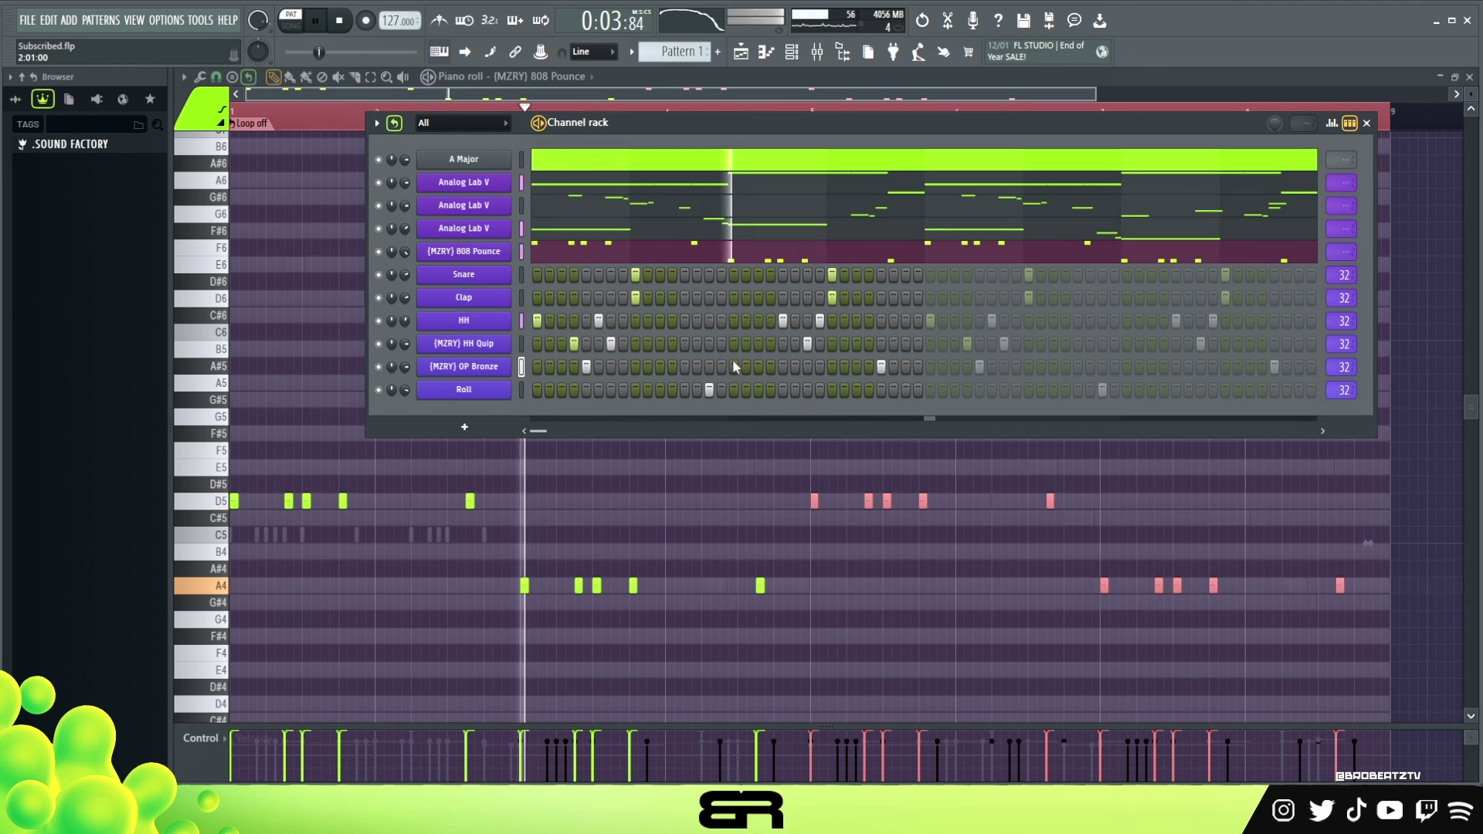
Step: Play the full pattern while reviewing the notes of the first and third Analog Lab V melodies in the piano roll
{"action": "key", "text": "space"}
{"action": "key", "text": "space"}
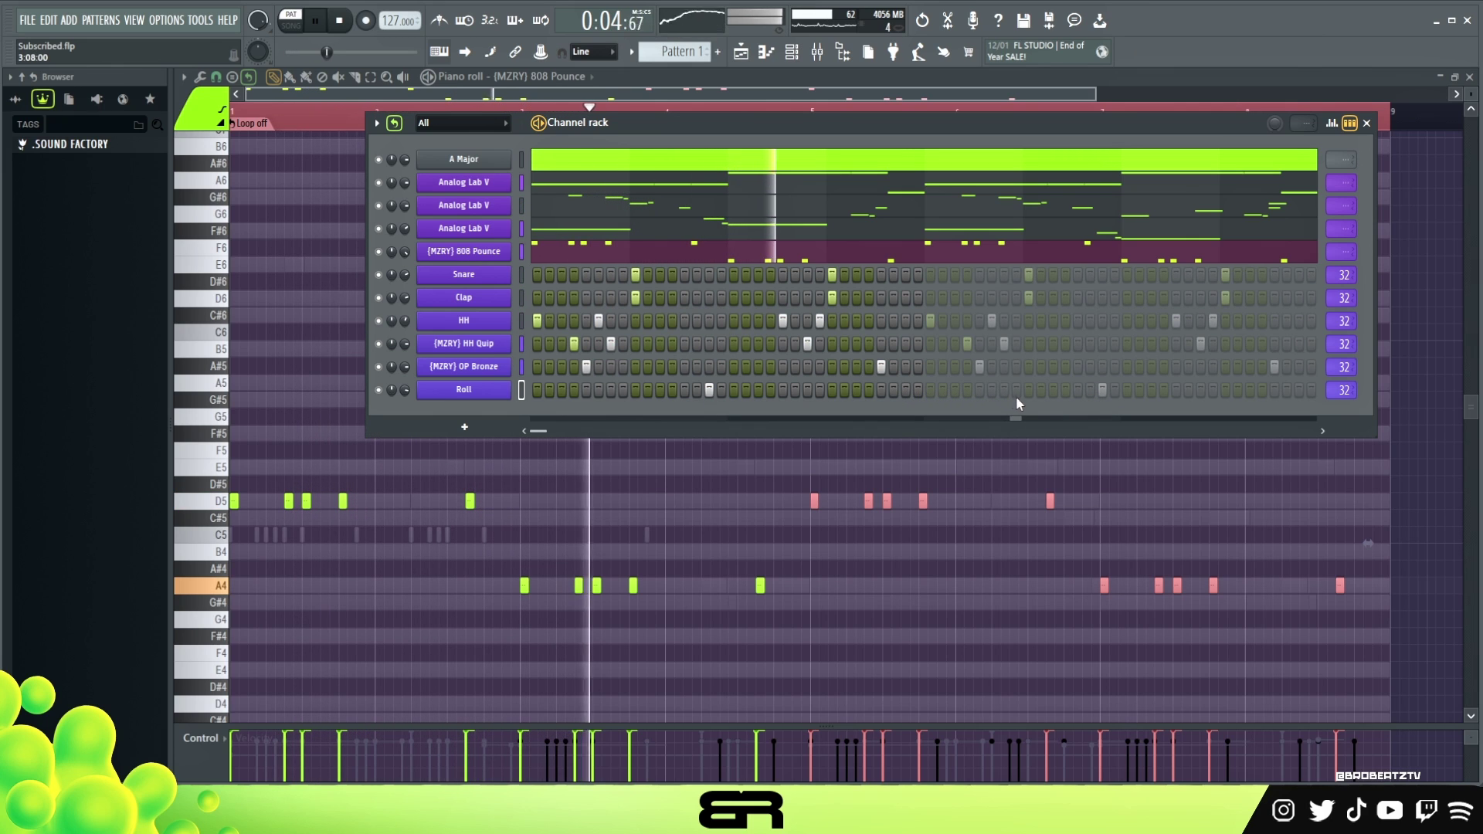
{"action": "left_click_drag", "start_coordinate": [677, 123], "coordinate": [592, 148]}
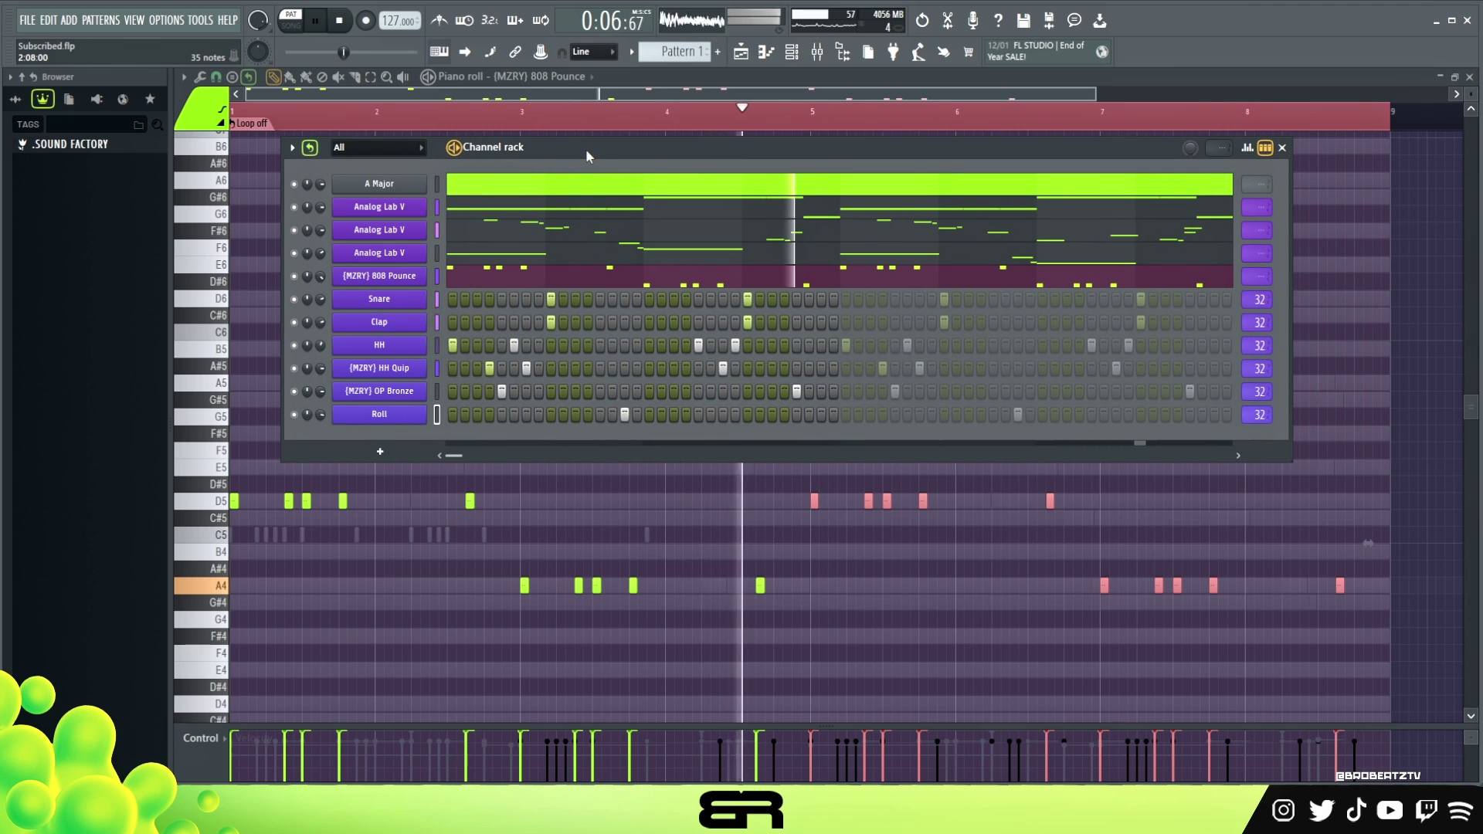
{"action": "left_click", "coordinate": [585, 211]}
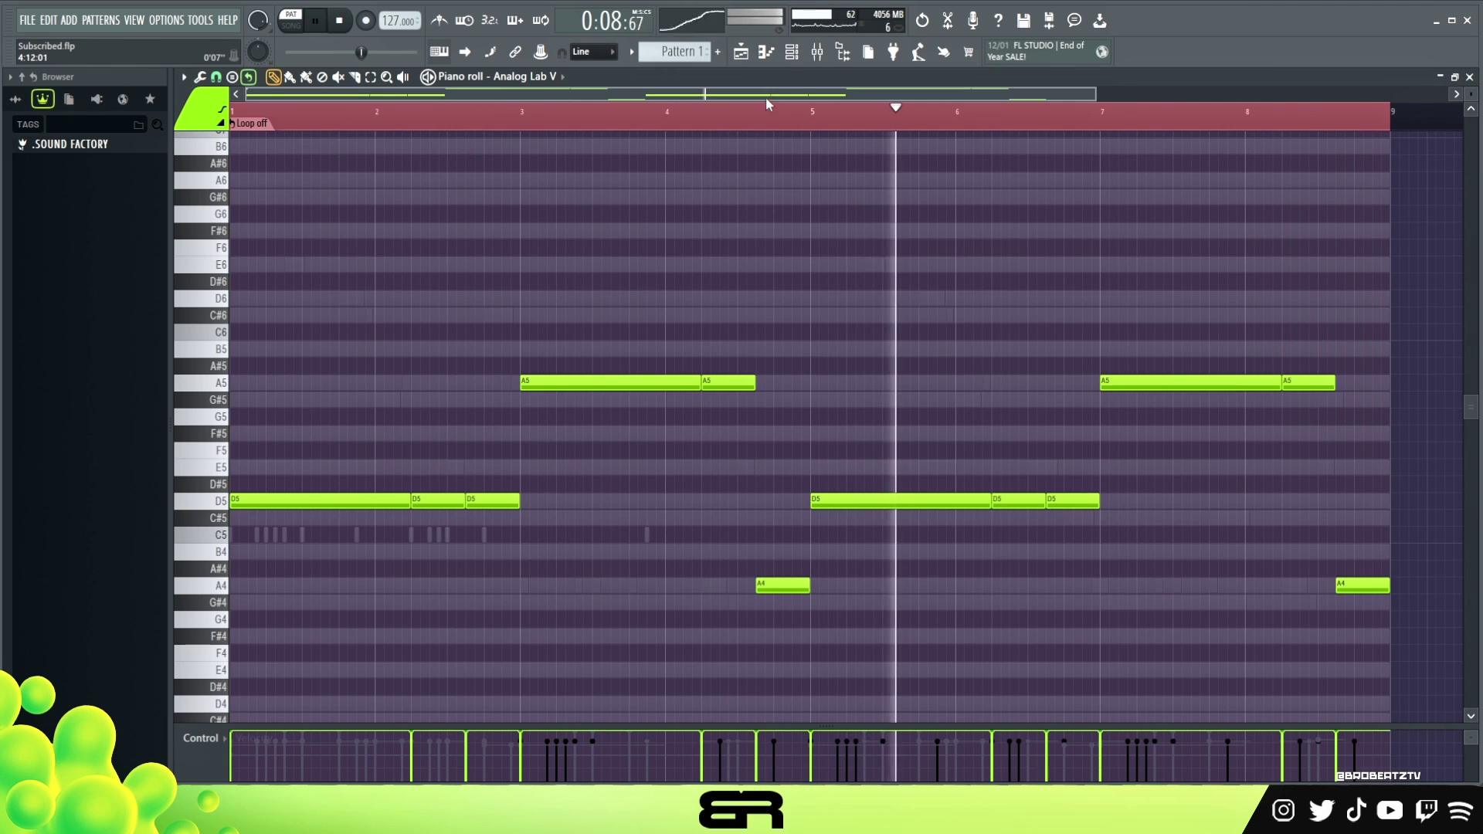
{"action": "left_click", "coordinate": [793, 52]}
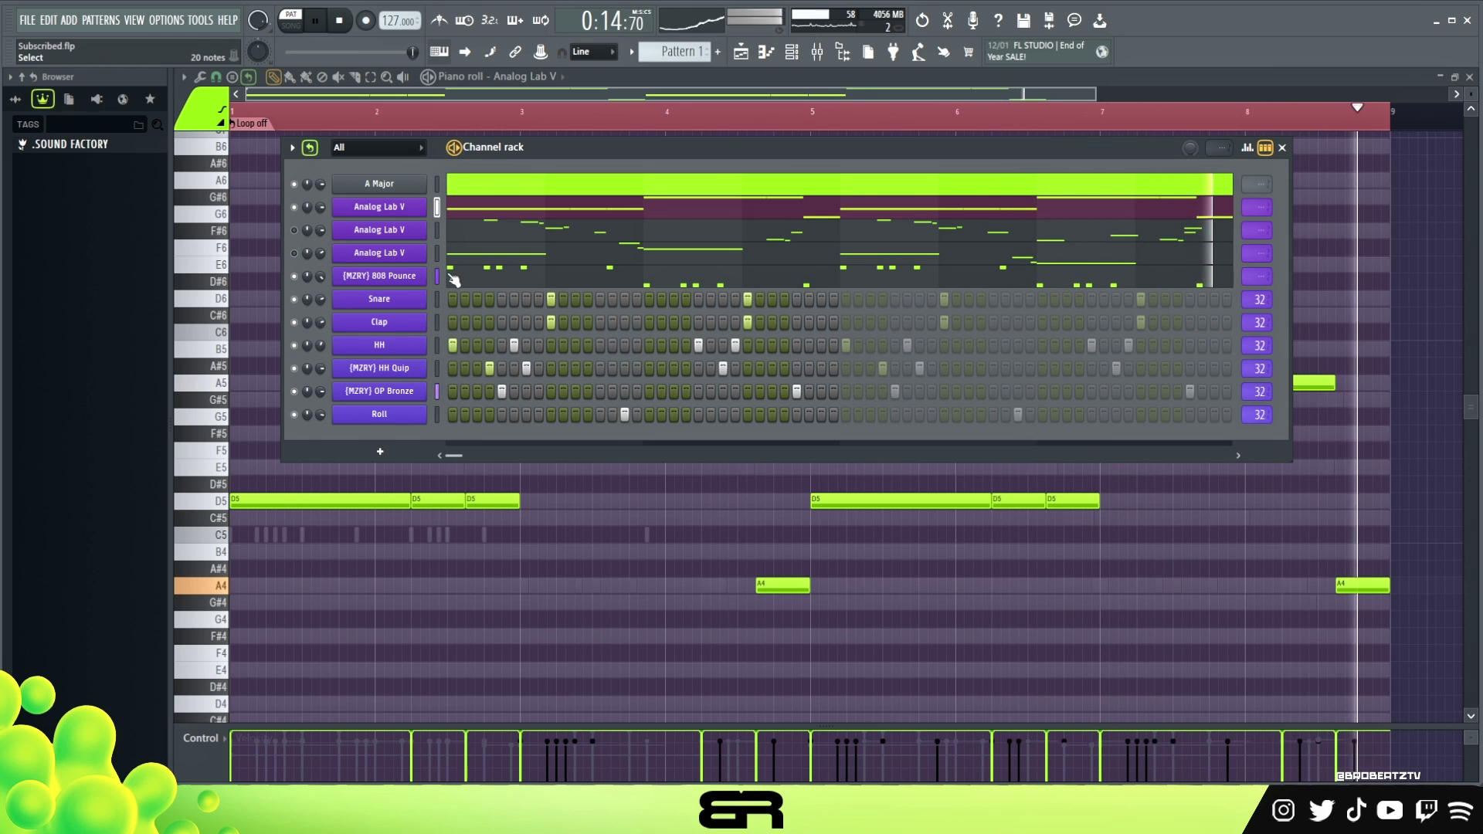
{"action": "left_click_drag", "start_coordinate": [550, 143], "coordinate": [577, 168]}
{"action": "left_click", "coordinate": [608, 286]}
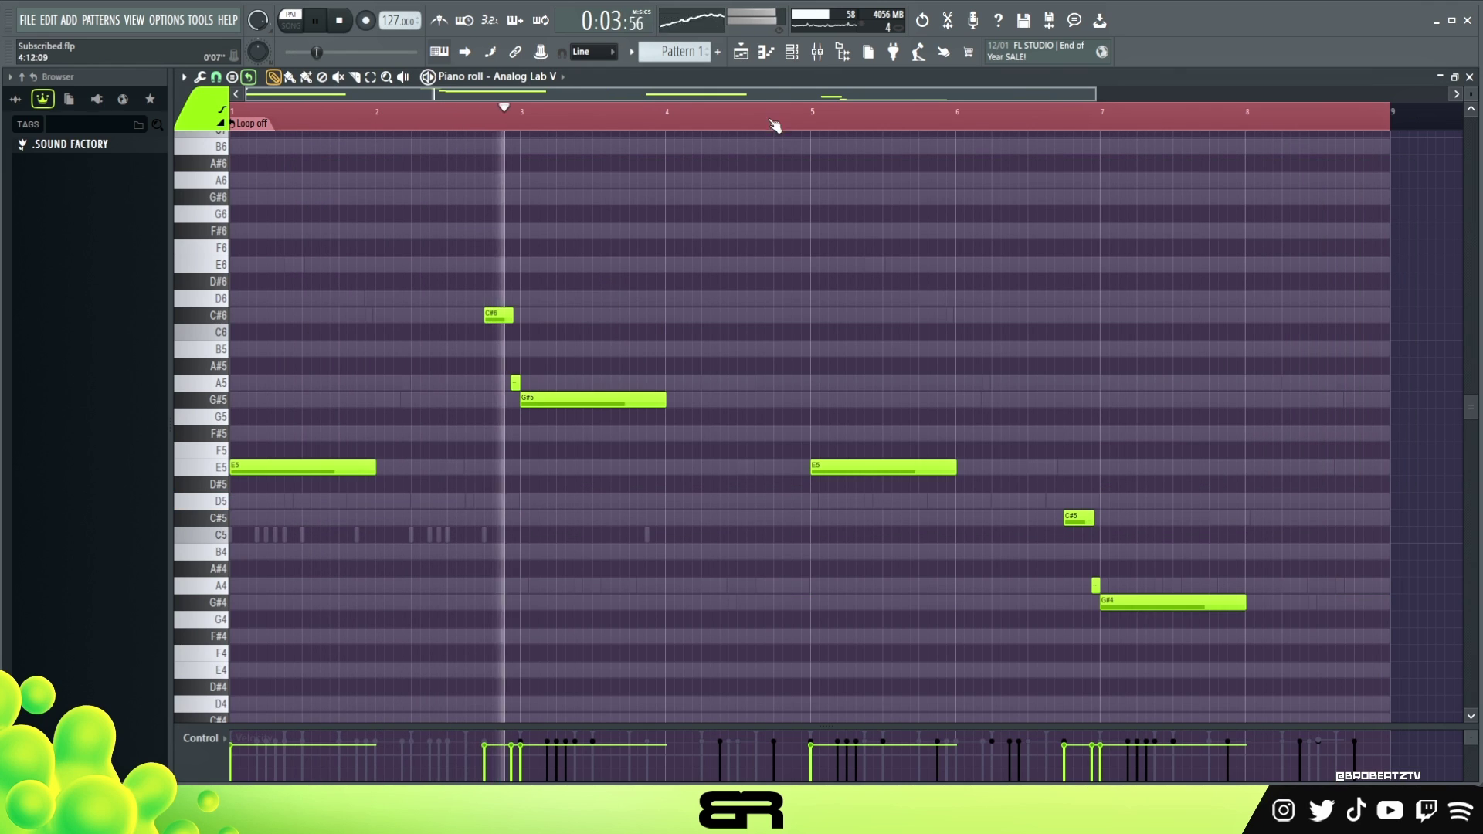
{"action": "left_click", "coordinate": [792, 53]}
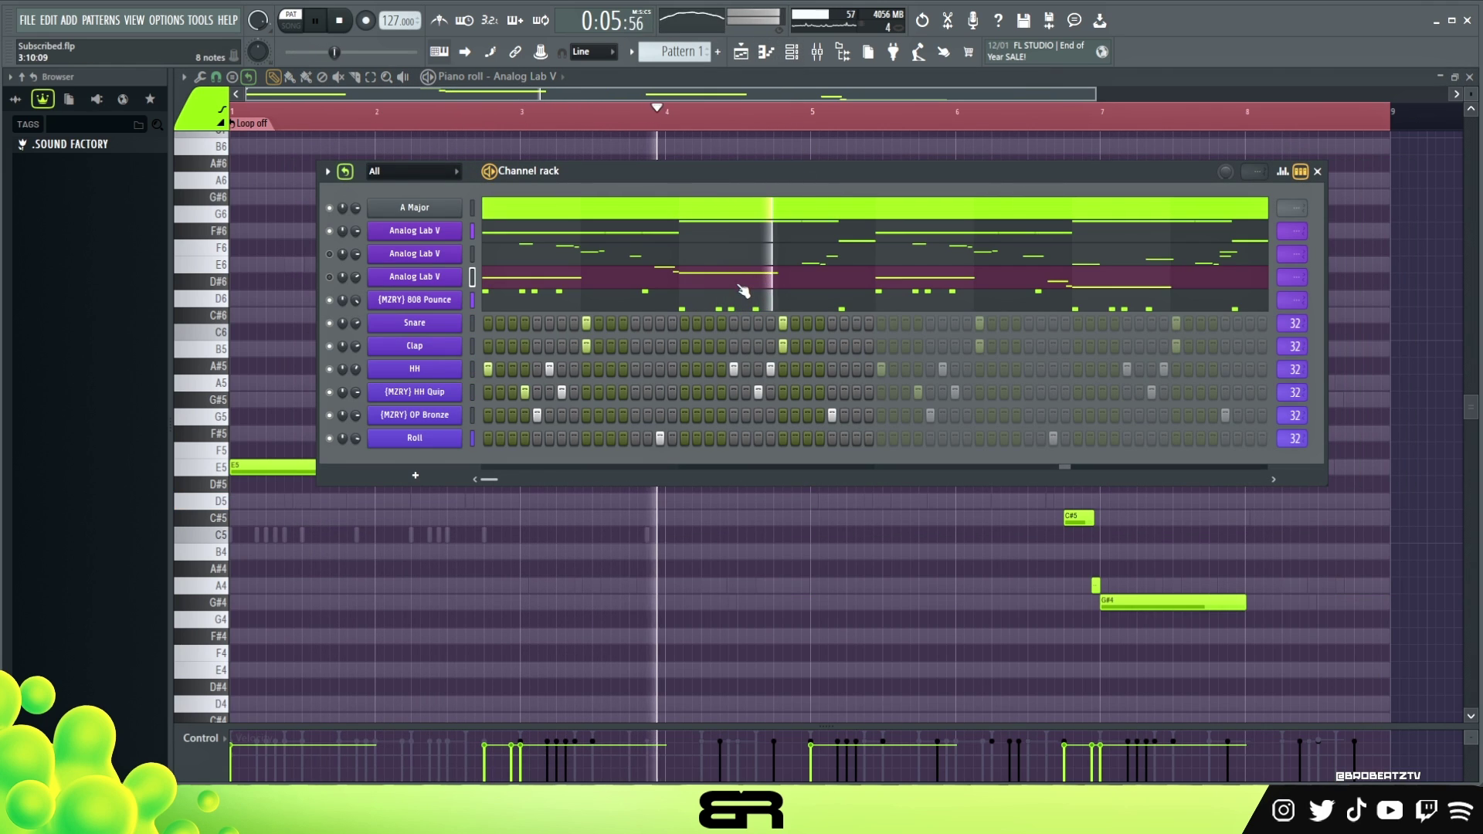
{"action": "key", "text": "space"}
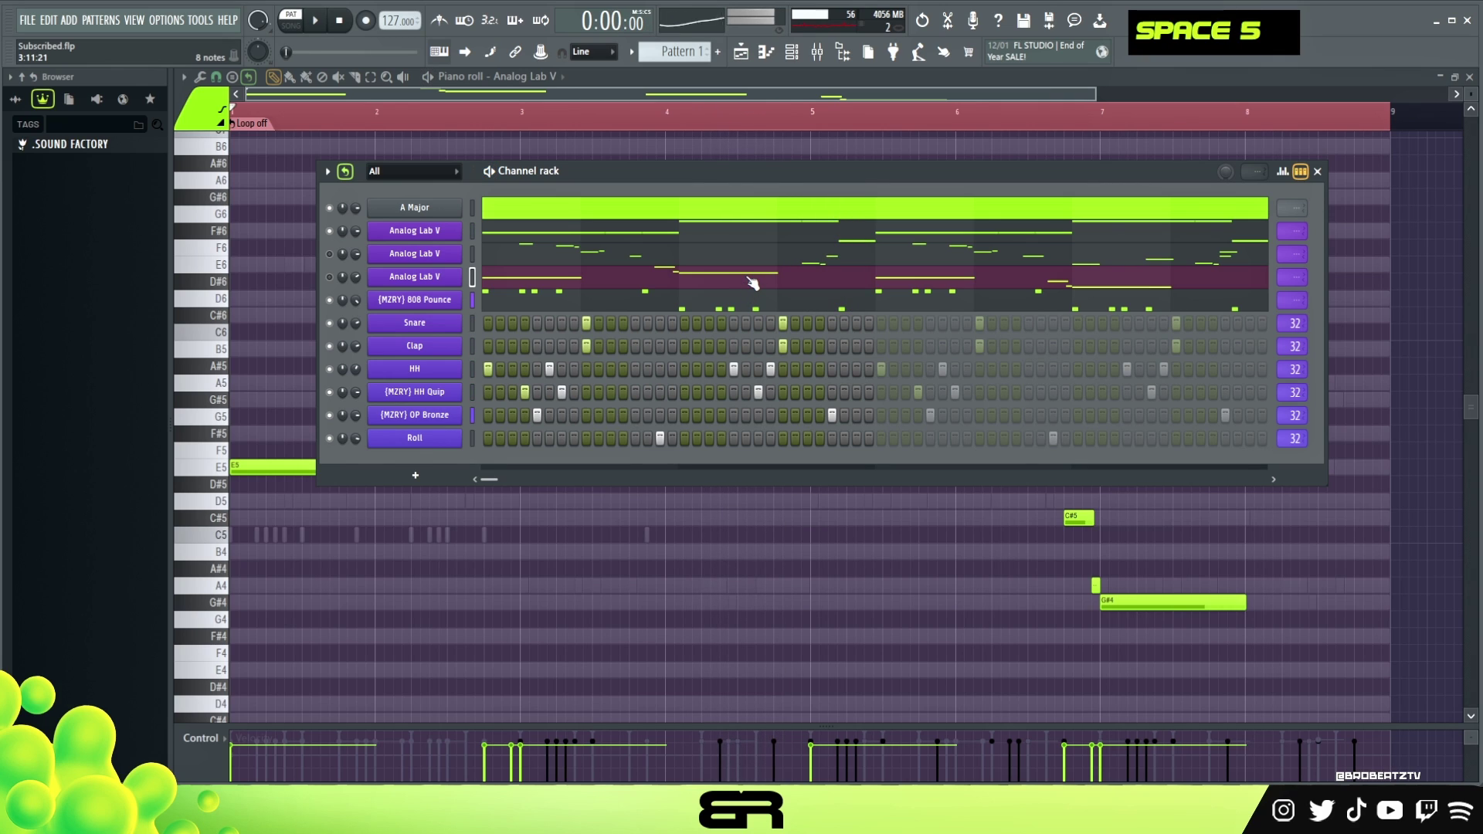